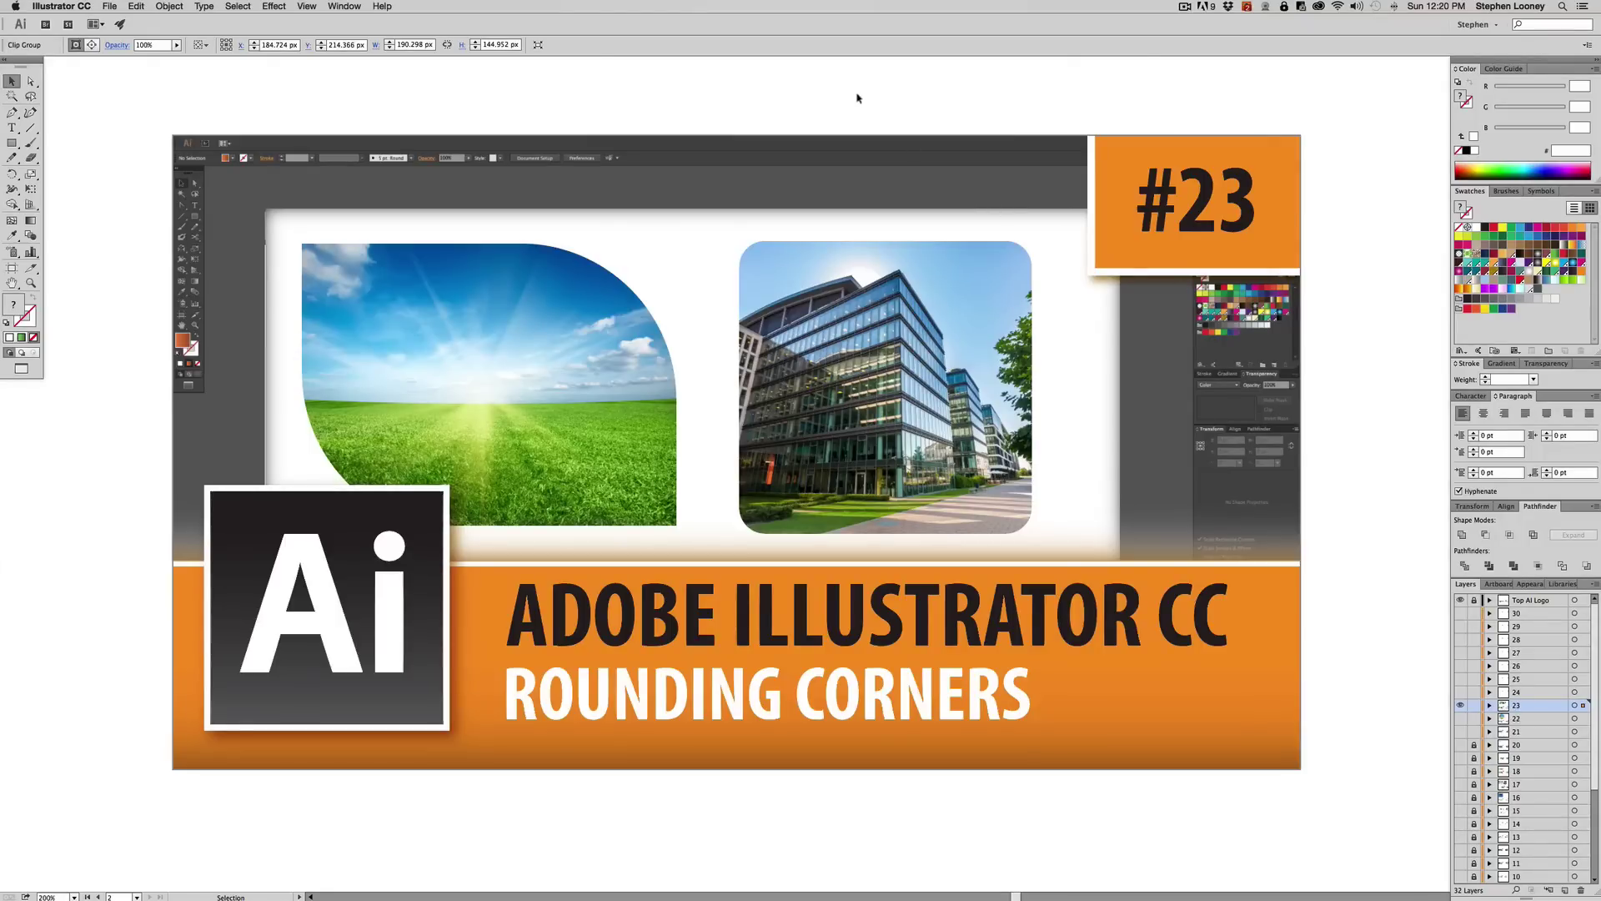
# Make room above the photos and draw a black square above the sky photo
pyautogui.moveTo(847, 96); pyautogui.dragTo(853, 755)
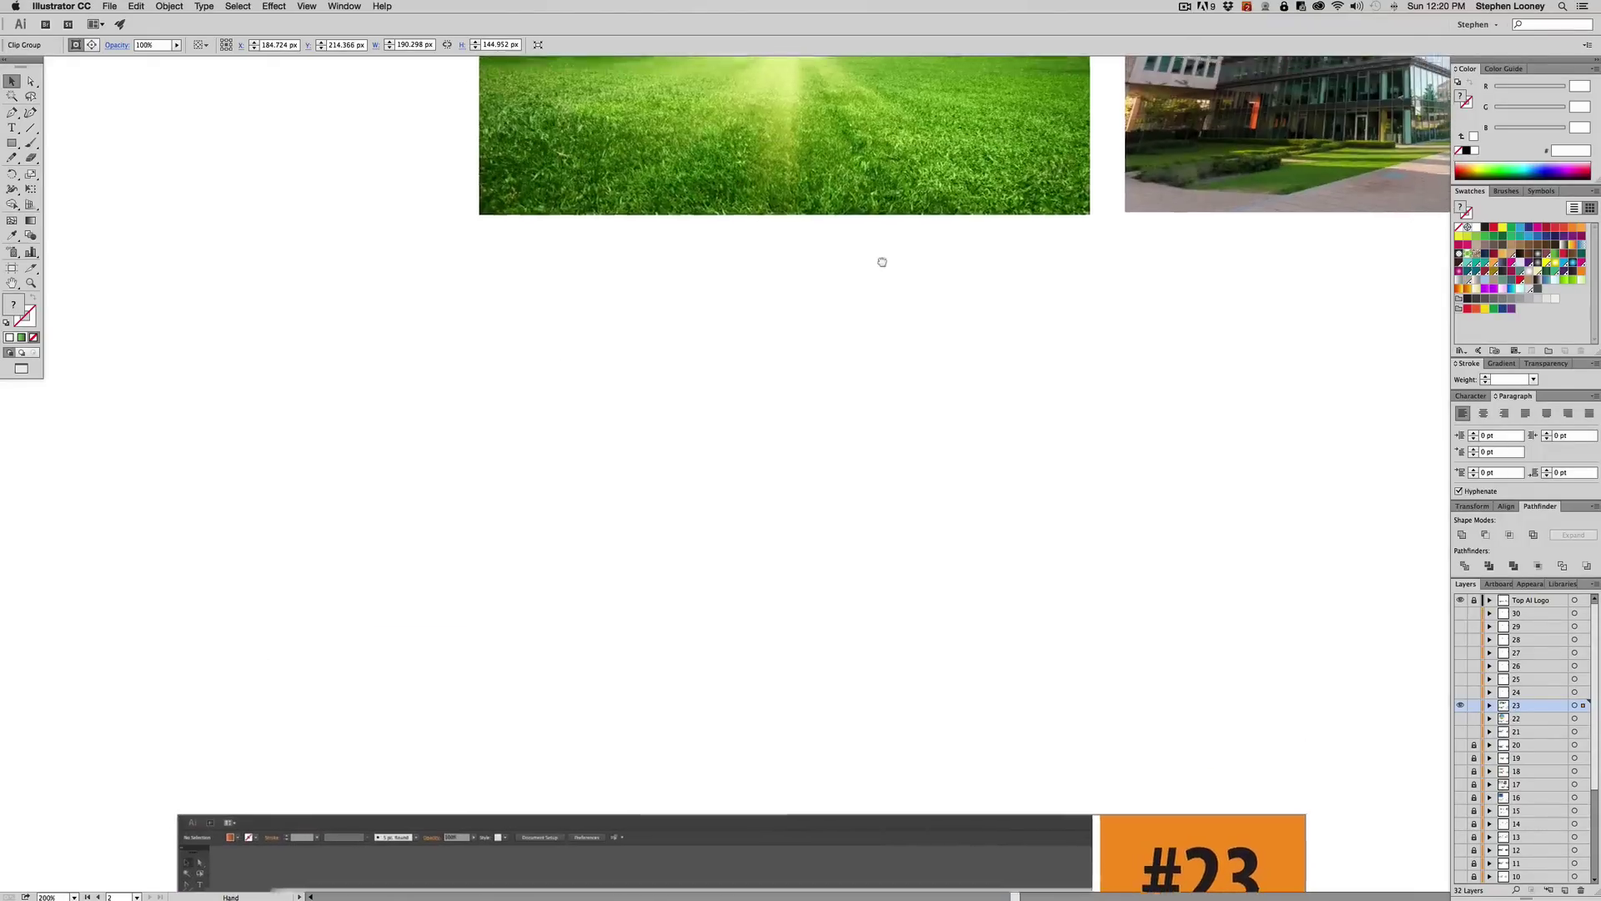
pyautogui.moveTo(882, 262); pyautogui.dragTo(886, 431)
pyautogui.press('super+minus')
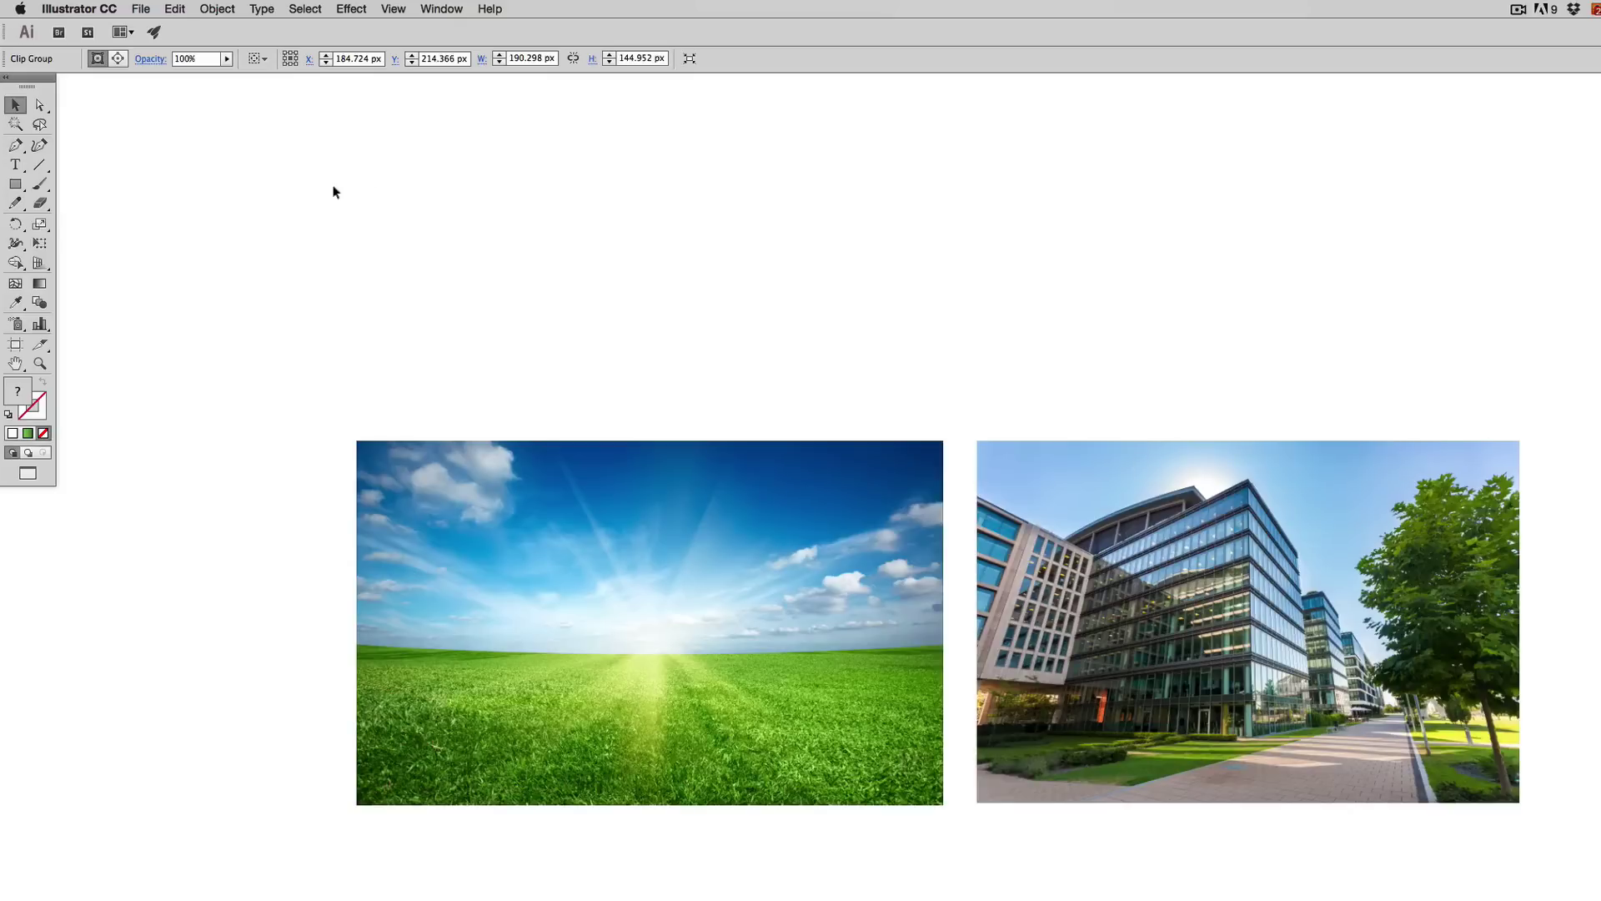
pyautogui.click(13, 185)
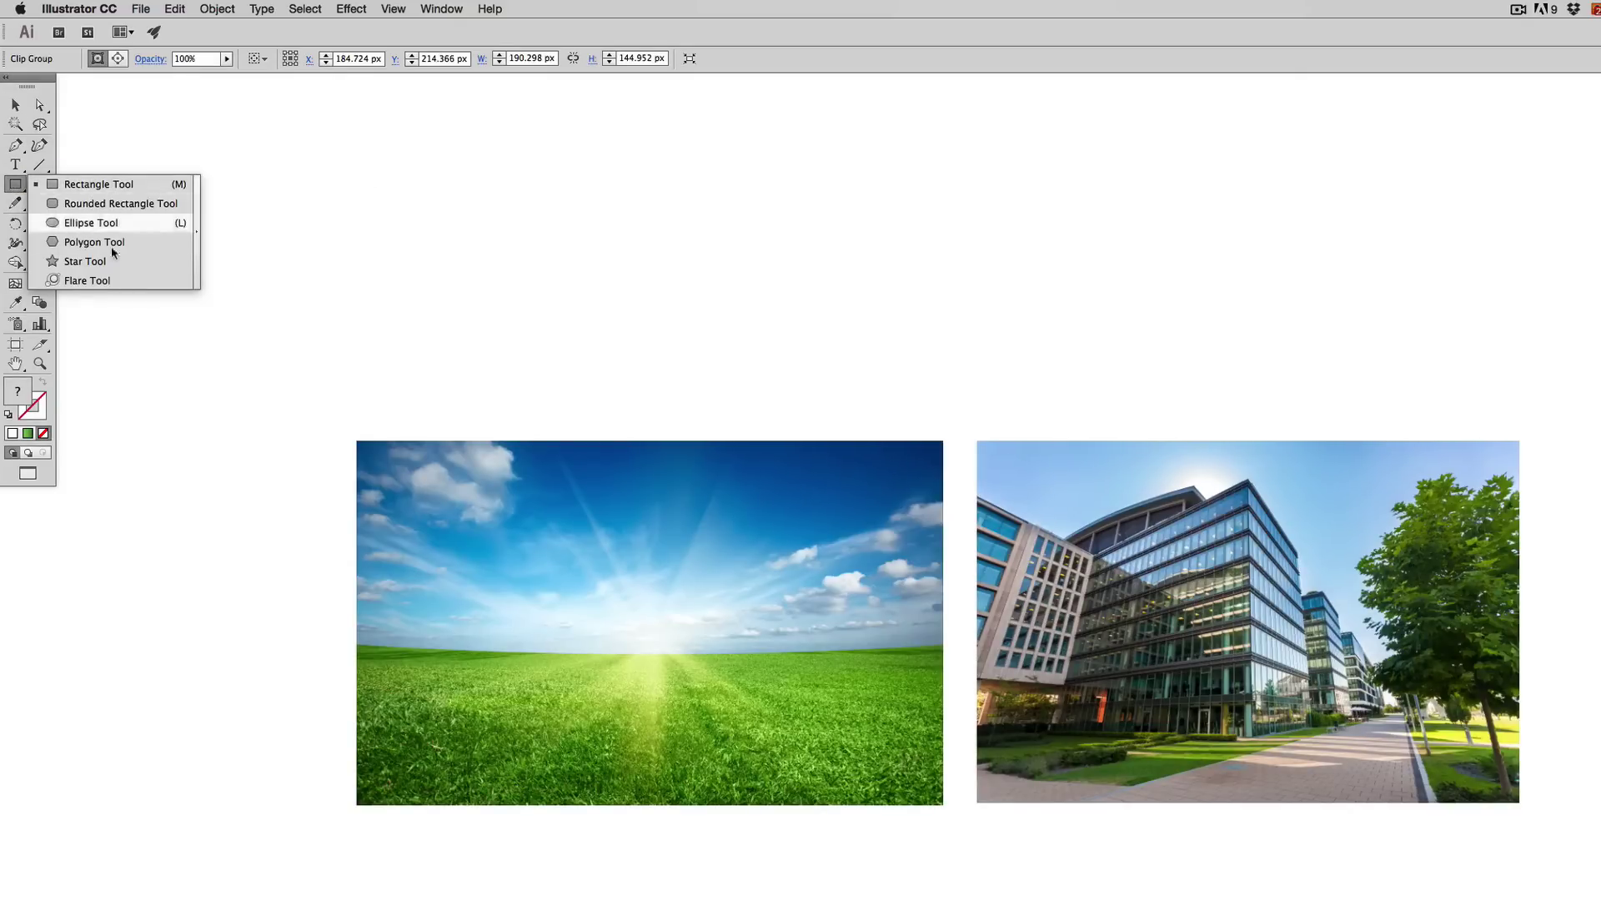
pyautogui.click(100, 185)
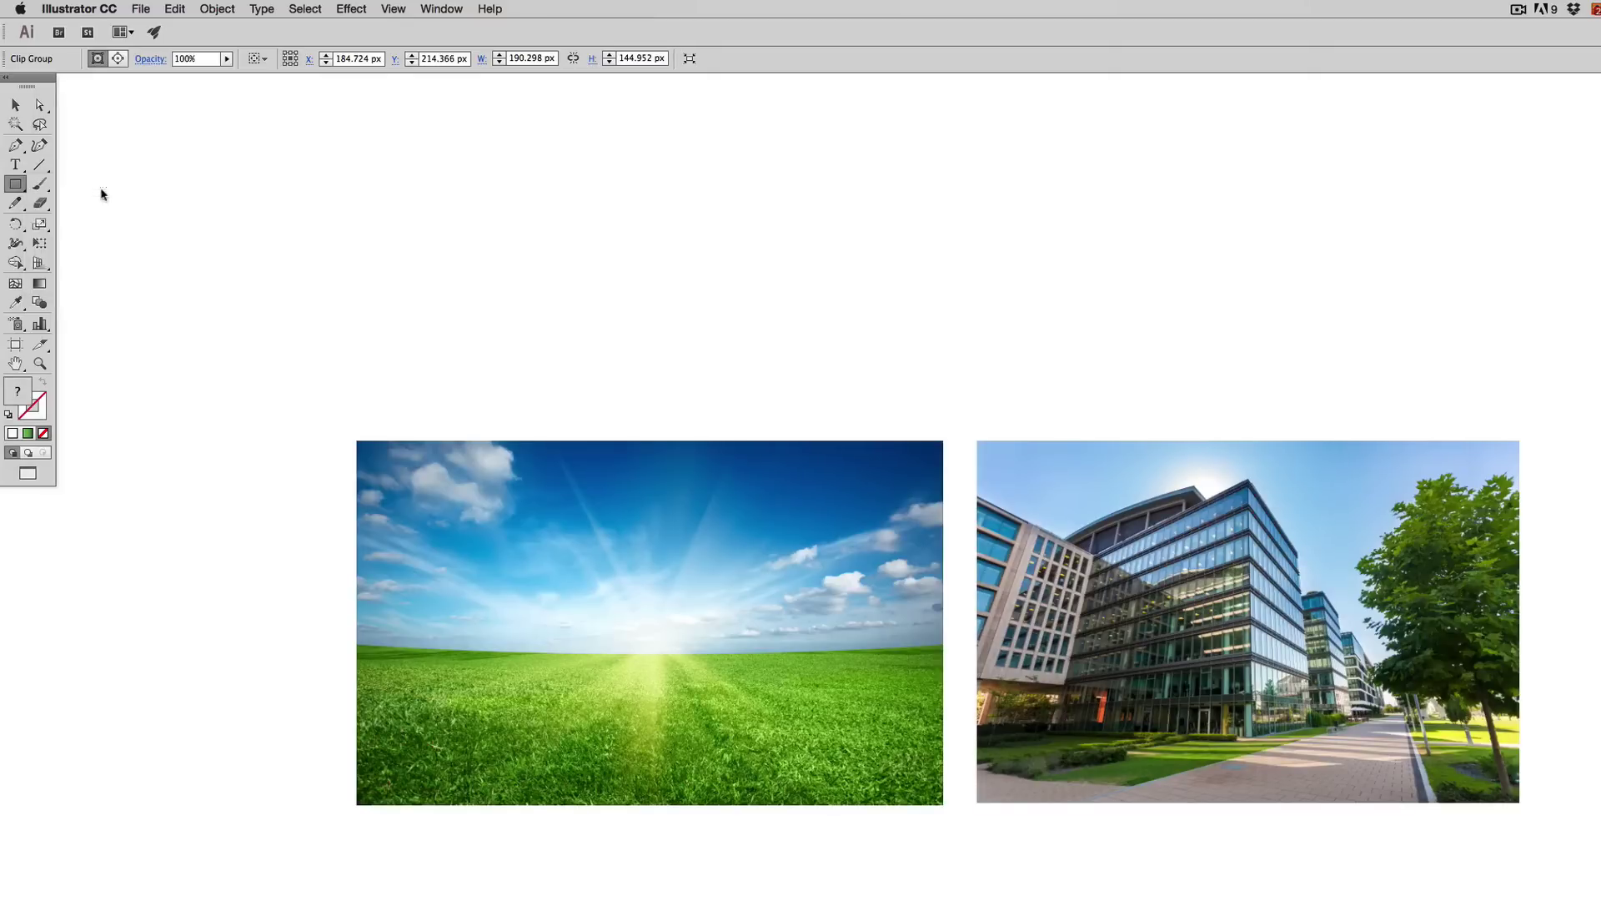
pyautogui.moveTo(409, 138); pyautogui.dragTo(554, 282)
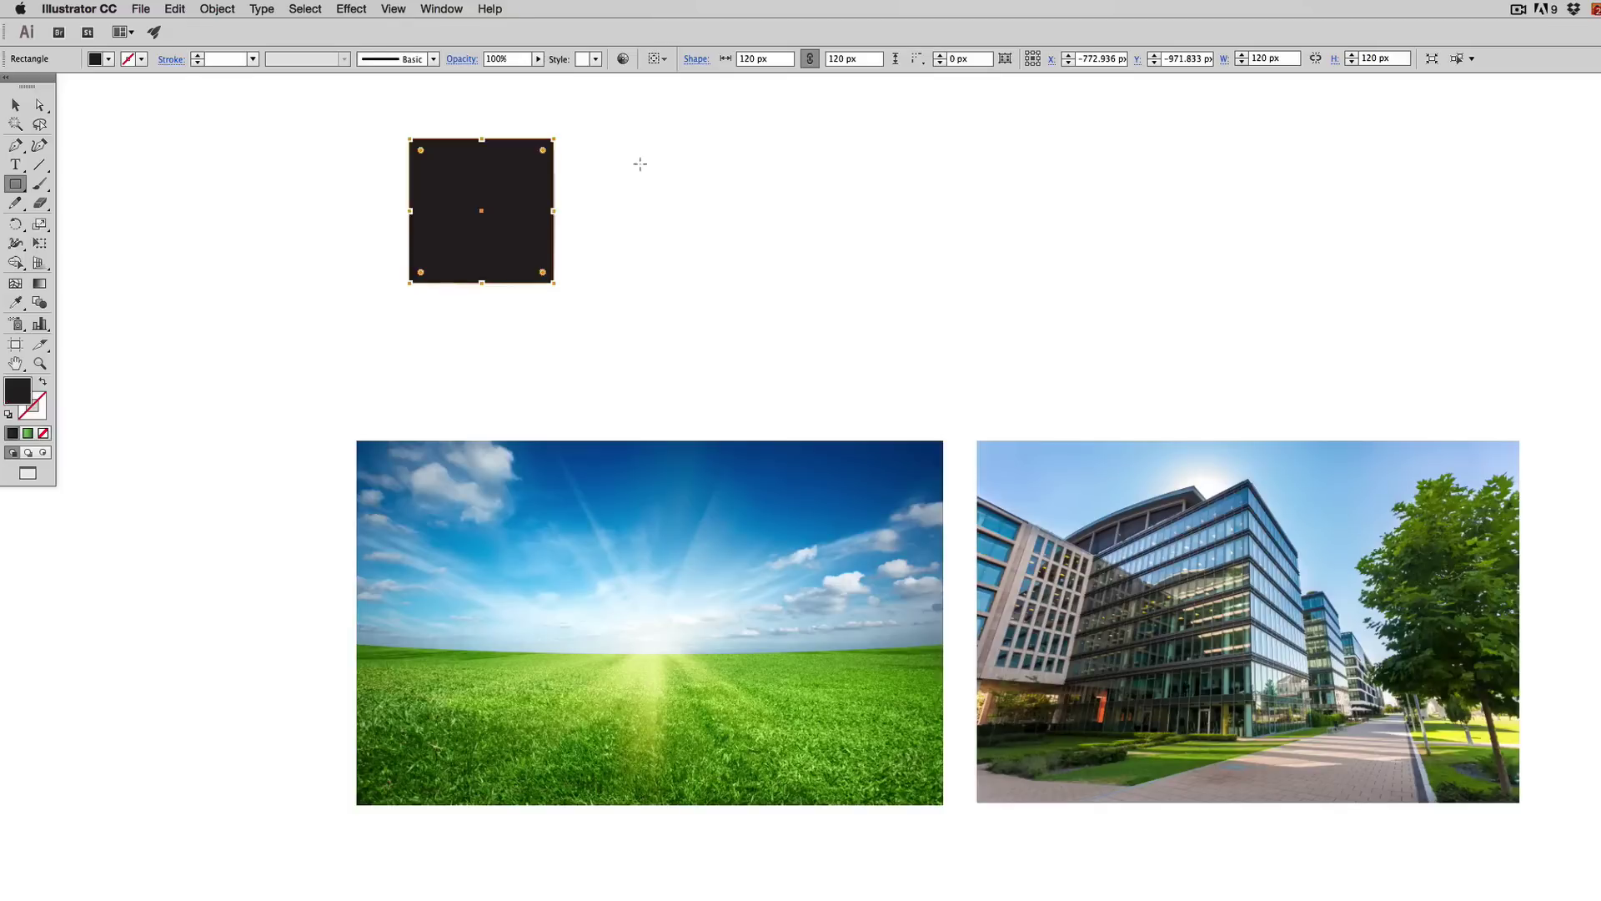
# Add a thin horizontal bar, a larger block below it and a tall narrow strip
pyautogui.moveTo(596, 143); pyautogui.dragTo(869, 186)
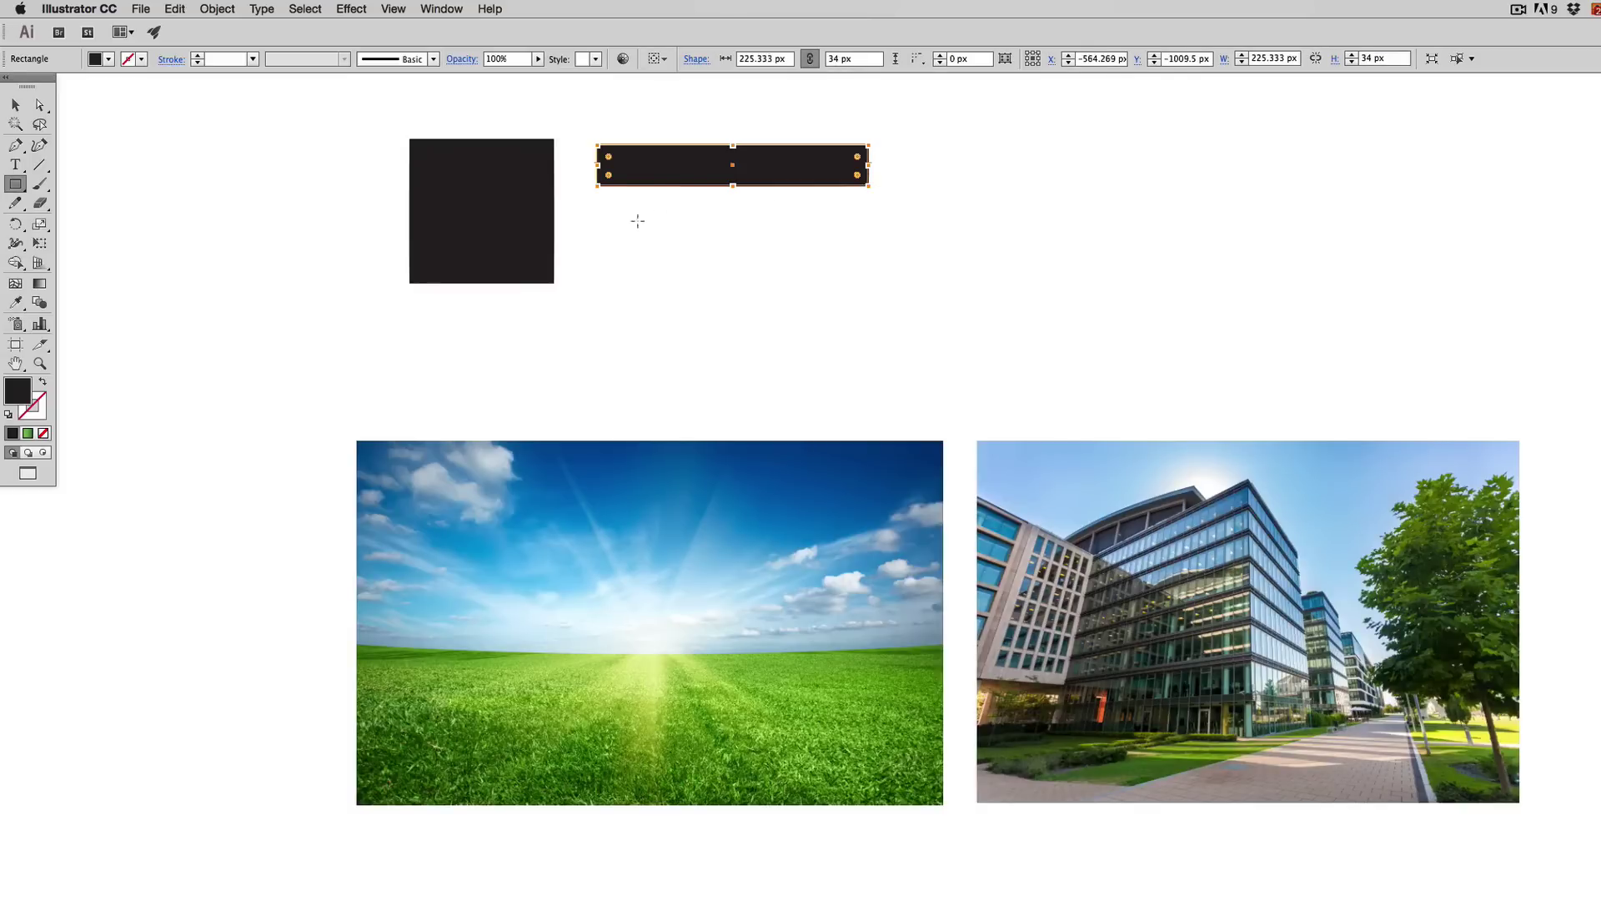
pyautogui.moveTo(618, 209); pyautogui.dragTo(837, 355)
pyautogui.moveTo(928, 144); pyautogui.dragTo(973, 377)
pyautogui.hotkey('ctrl', 'Up')
pyautogui.click(364, 367)
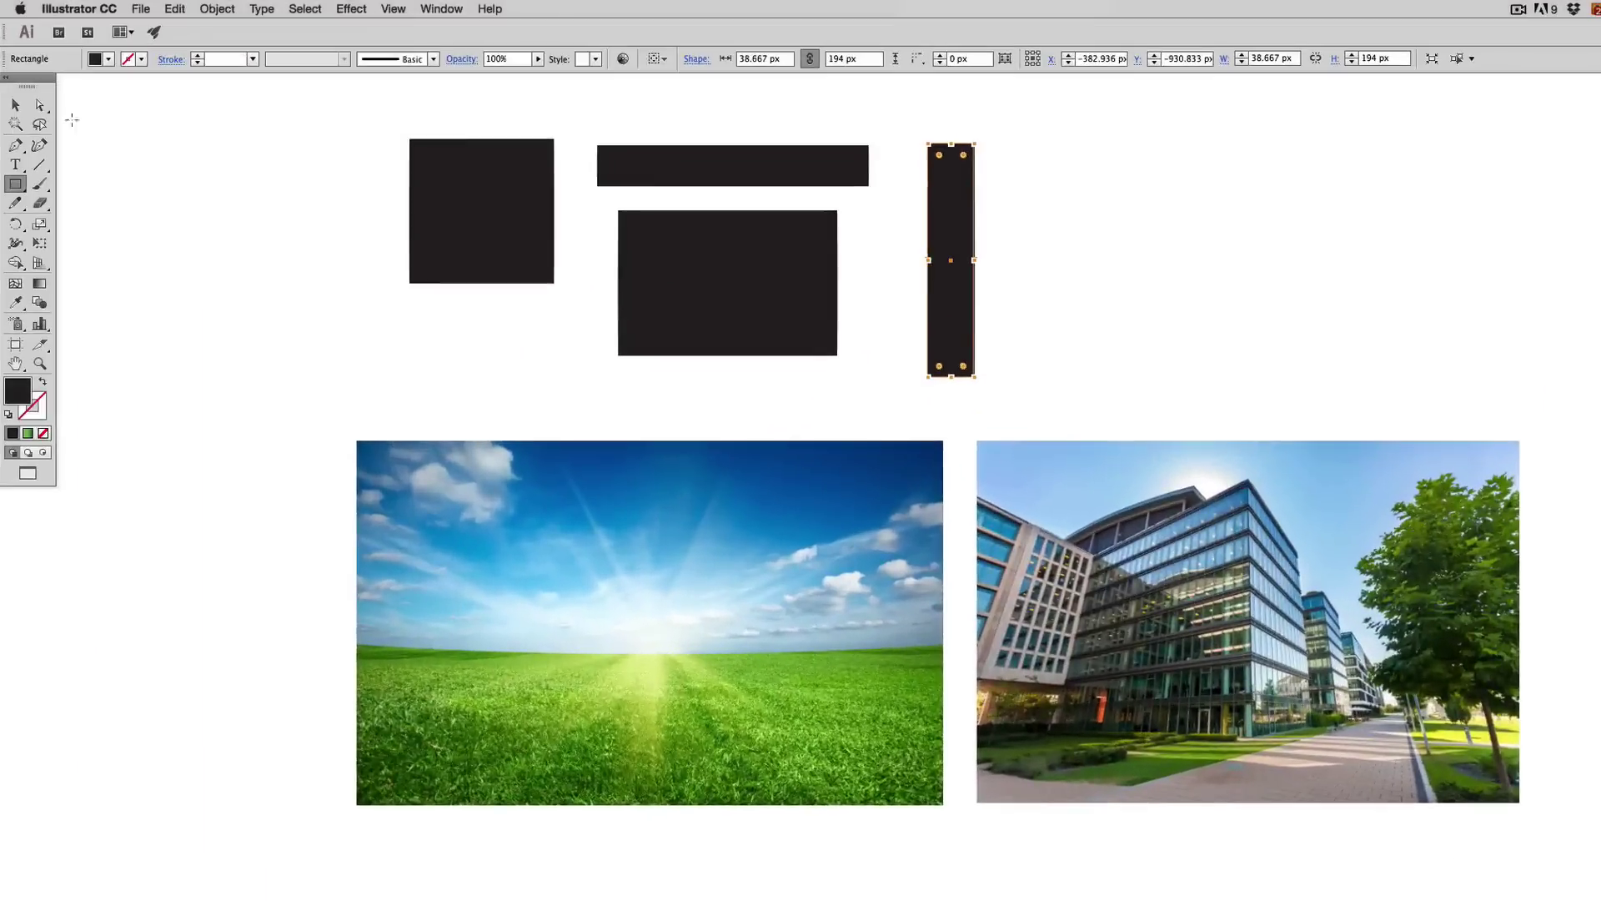
pyautogui.click(437, 172)
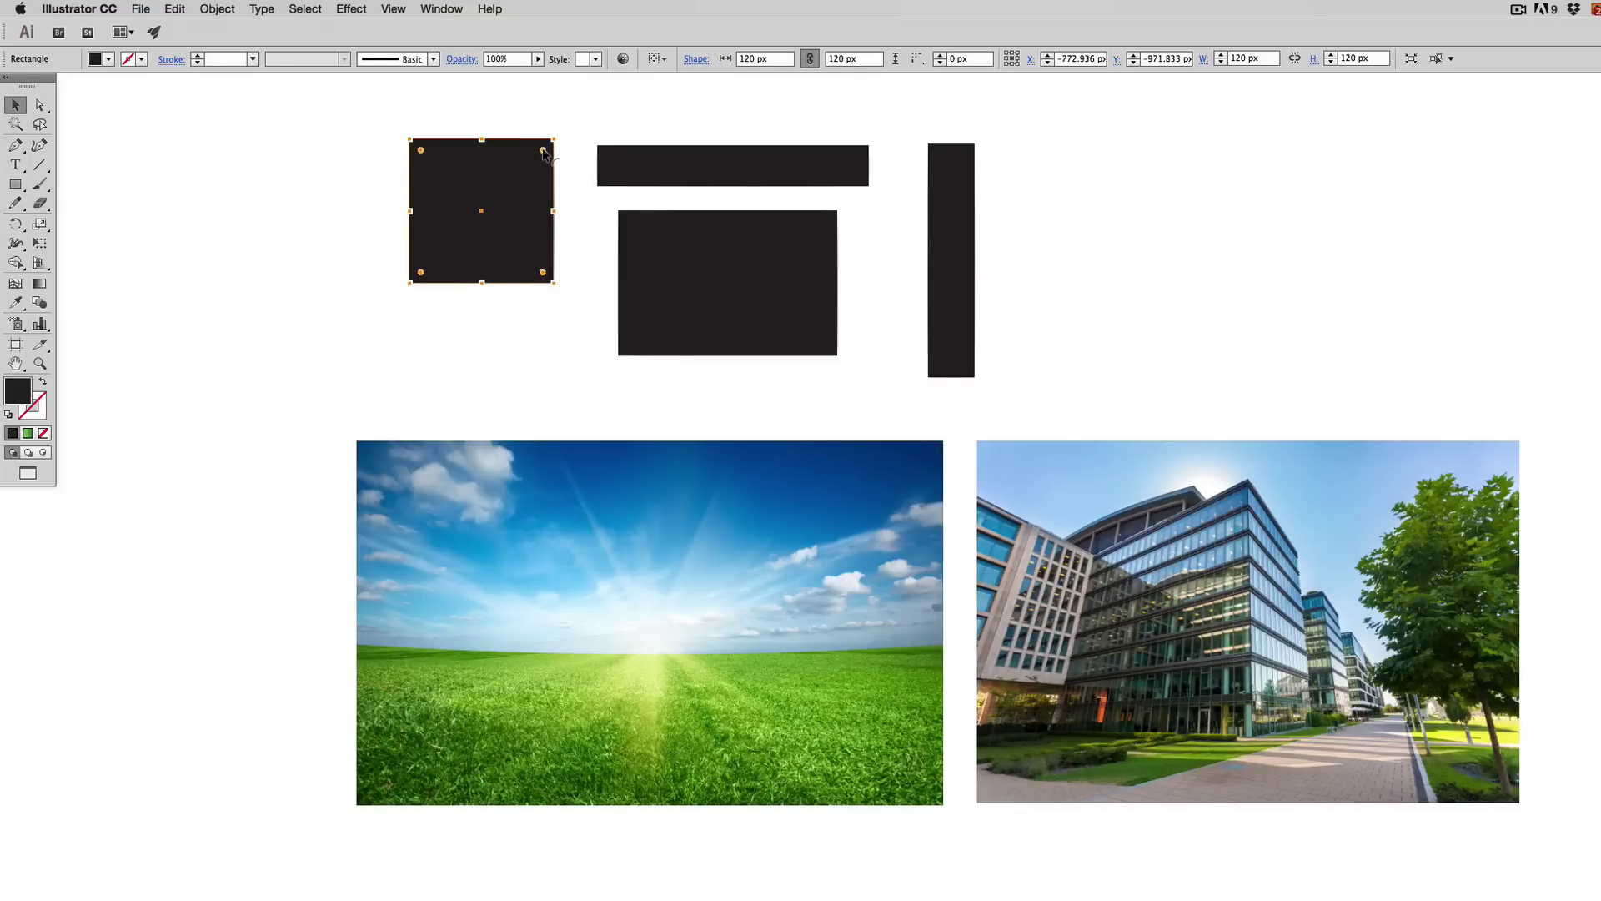
# Drag the square's Live Corners widget to round all four corners to 15.29 px
pyautogui.moveTo(543, 152)
pyautogui.mouseDown()
pyautogui.moveTo(470, 210)
pyautogui.moveTo(500, 199)
pyautogui.moveTo(480, 227)
pyautogui.moveTo(504, 185)
pyautogui.moveTo(538, 188)
pyautogui.moveTo(547, 167)
pyautogui.moveTo(525, 175)
pyautogui.moveTo(538, 164)
pyautogui.mouseUp()
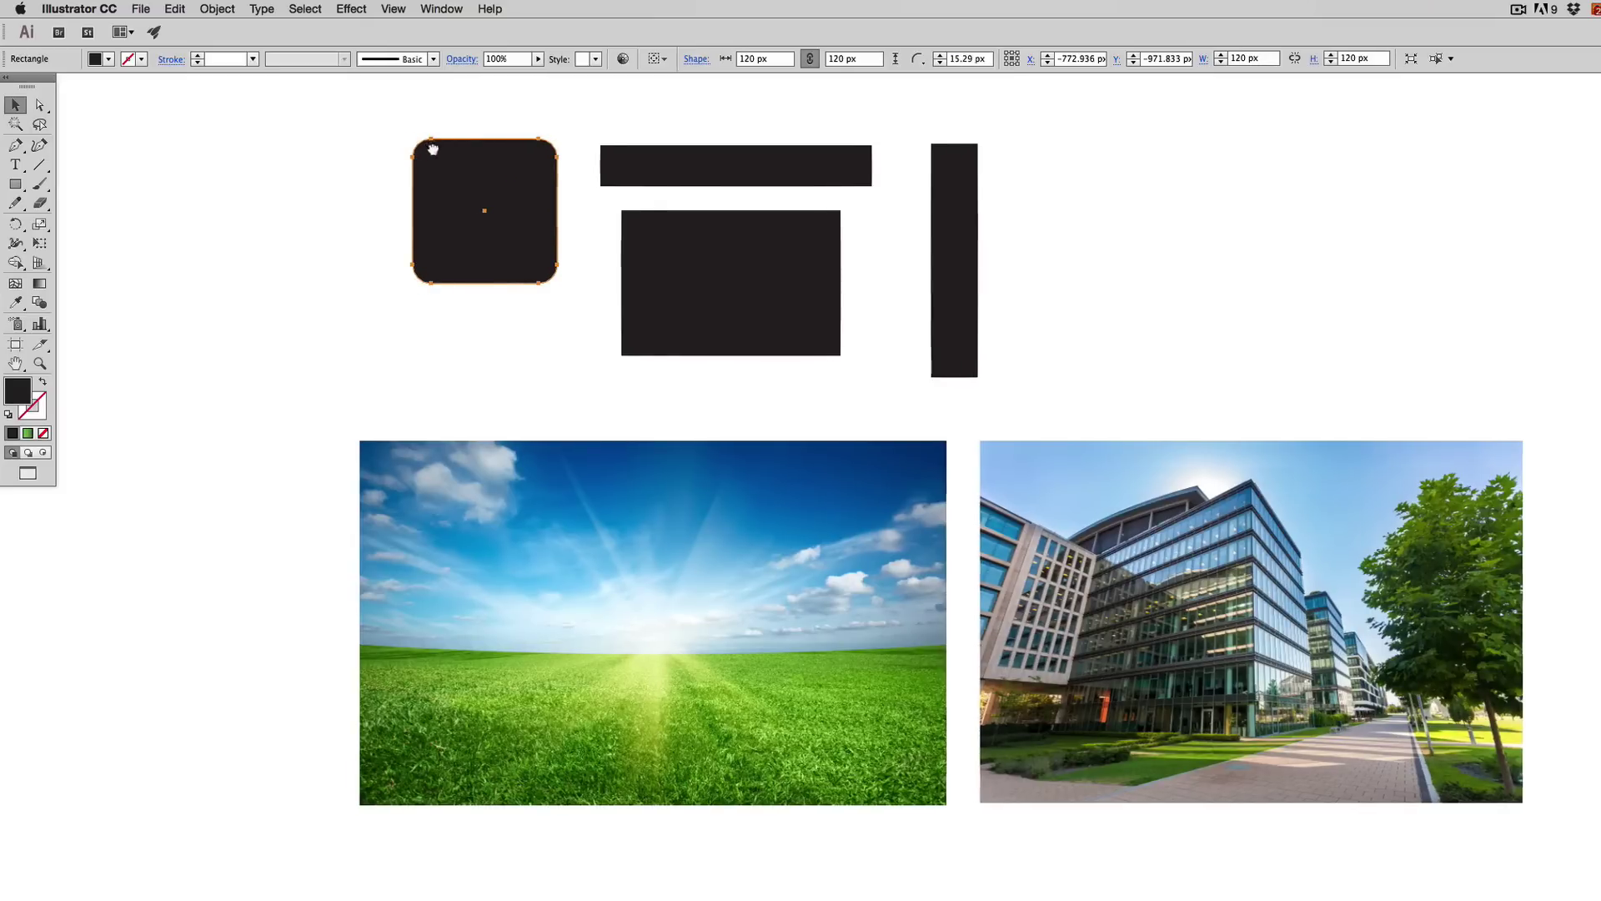
pyautogui.moveTo(425, 140); pyautogui.dragTo(490, 213)
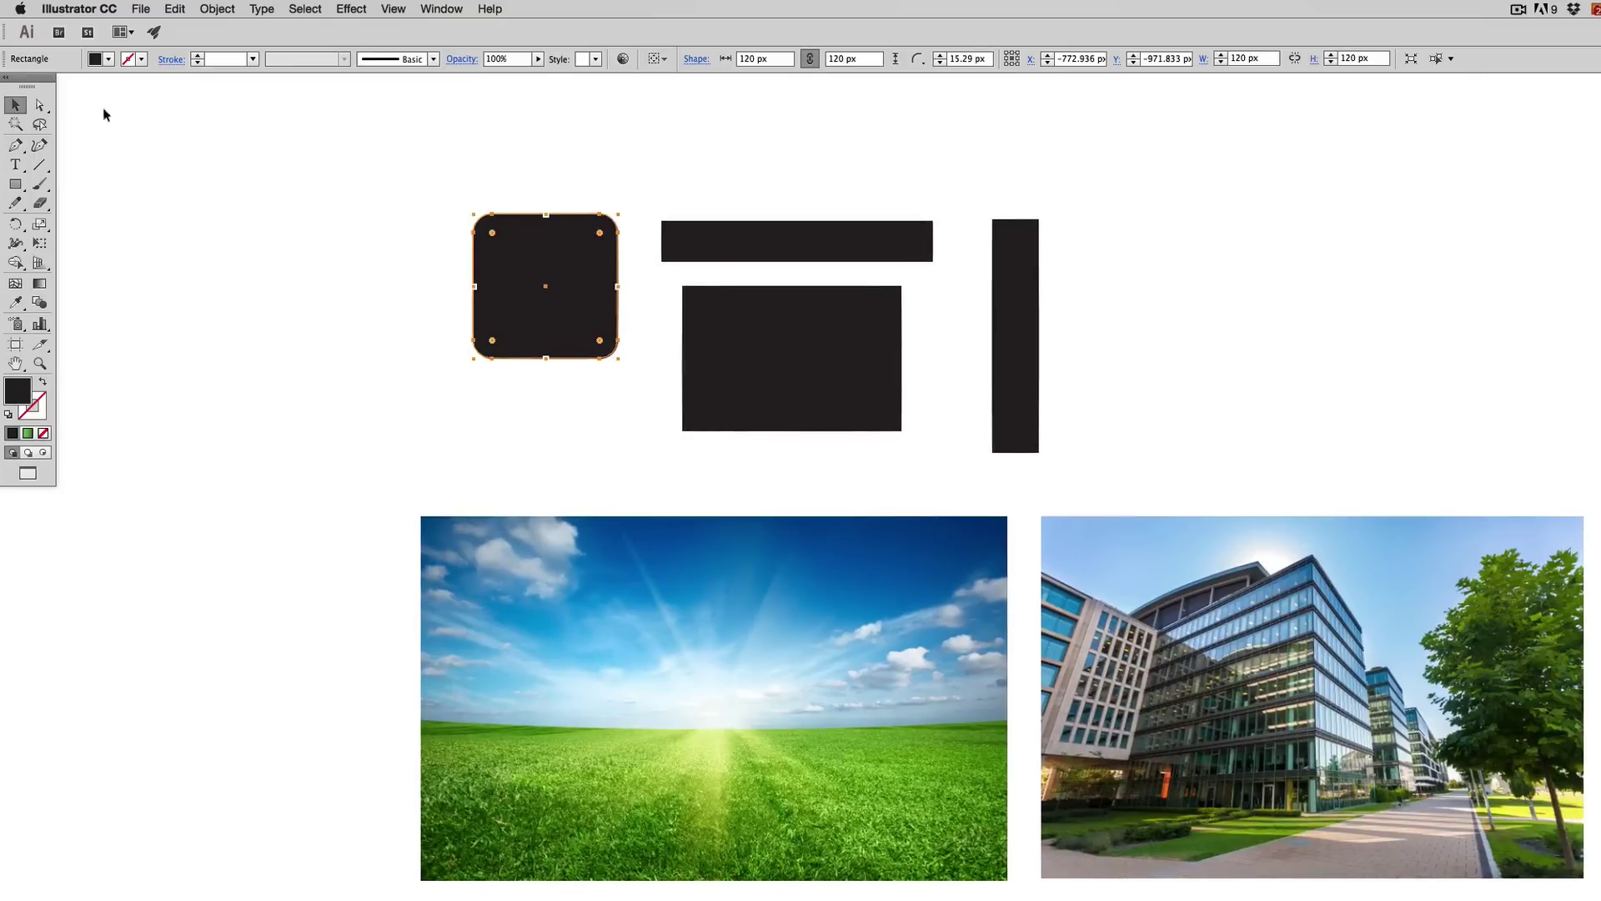
# Try Inverted Round, then Chamfer corners on the square, undoing the oversized chamfer
pyautogui.click(316, 176)
pyautogui.click(506, 242)
pyautogui.click(919, 59)
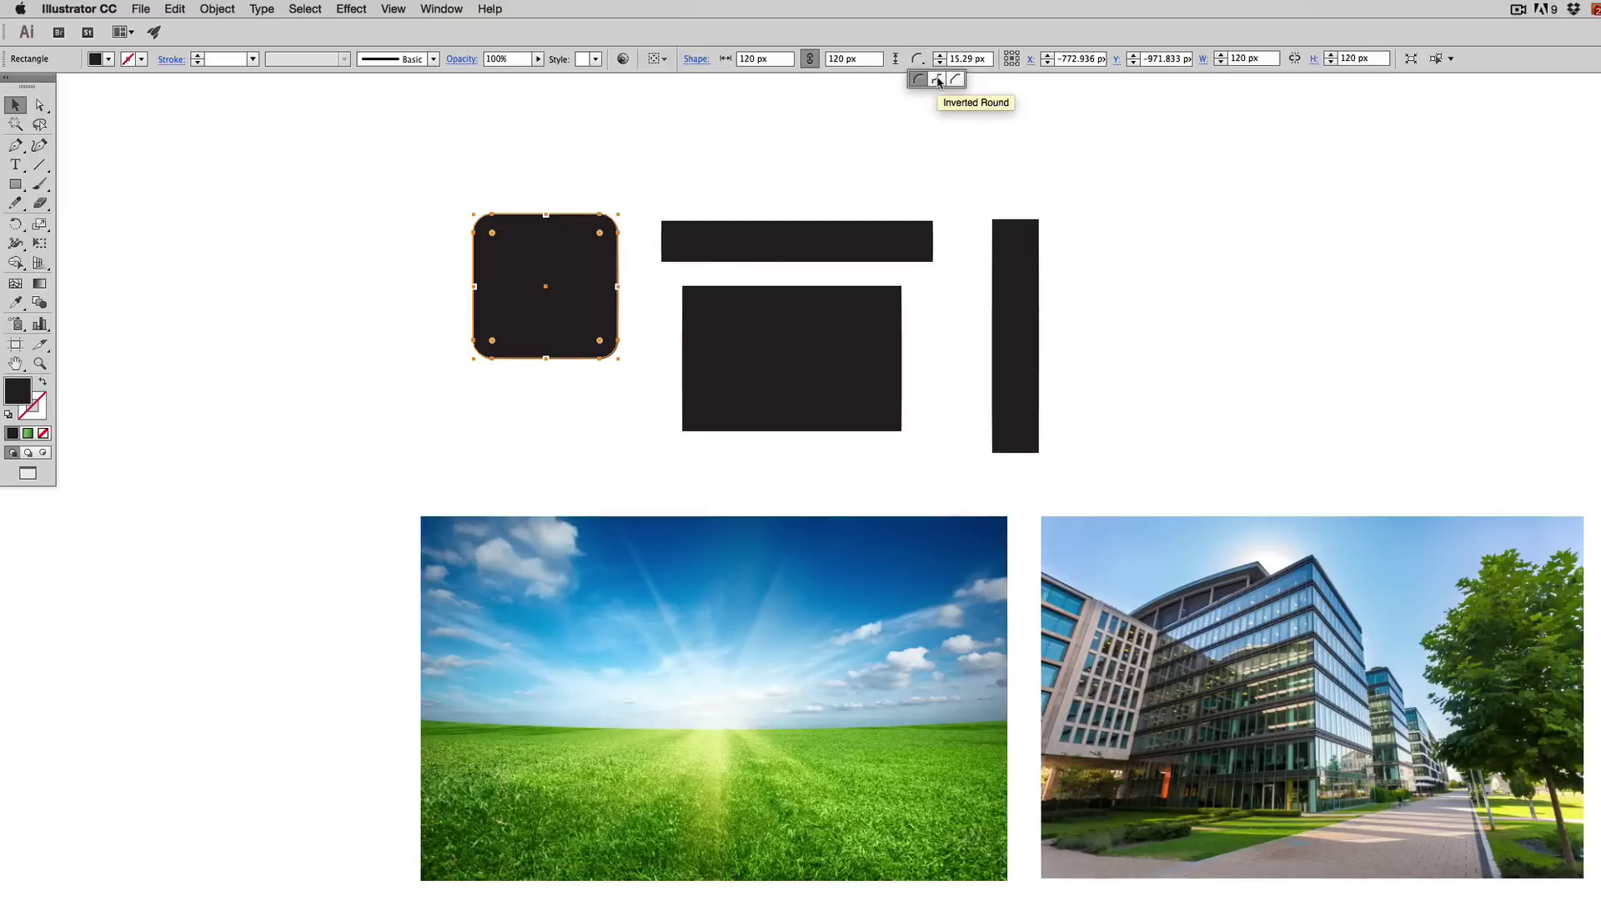
pyautogui.click(937, 79)
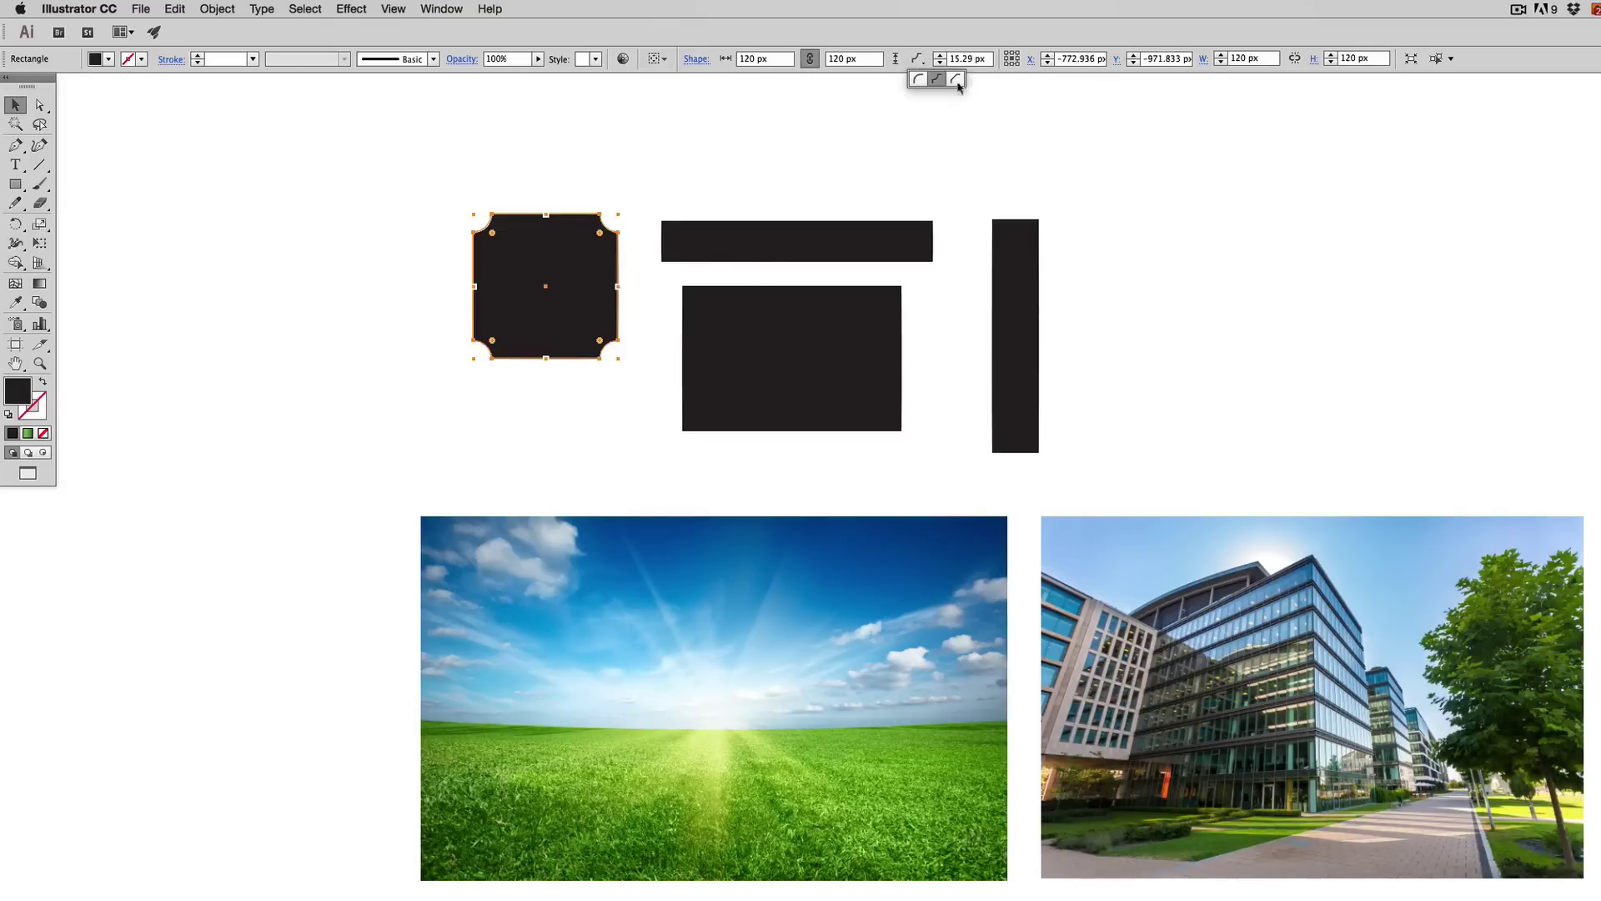
pyautogui.click(955, 80)
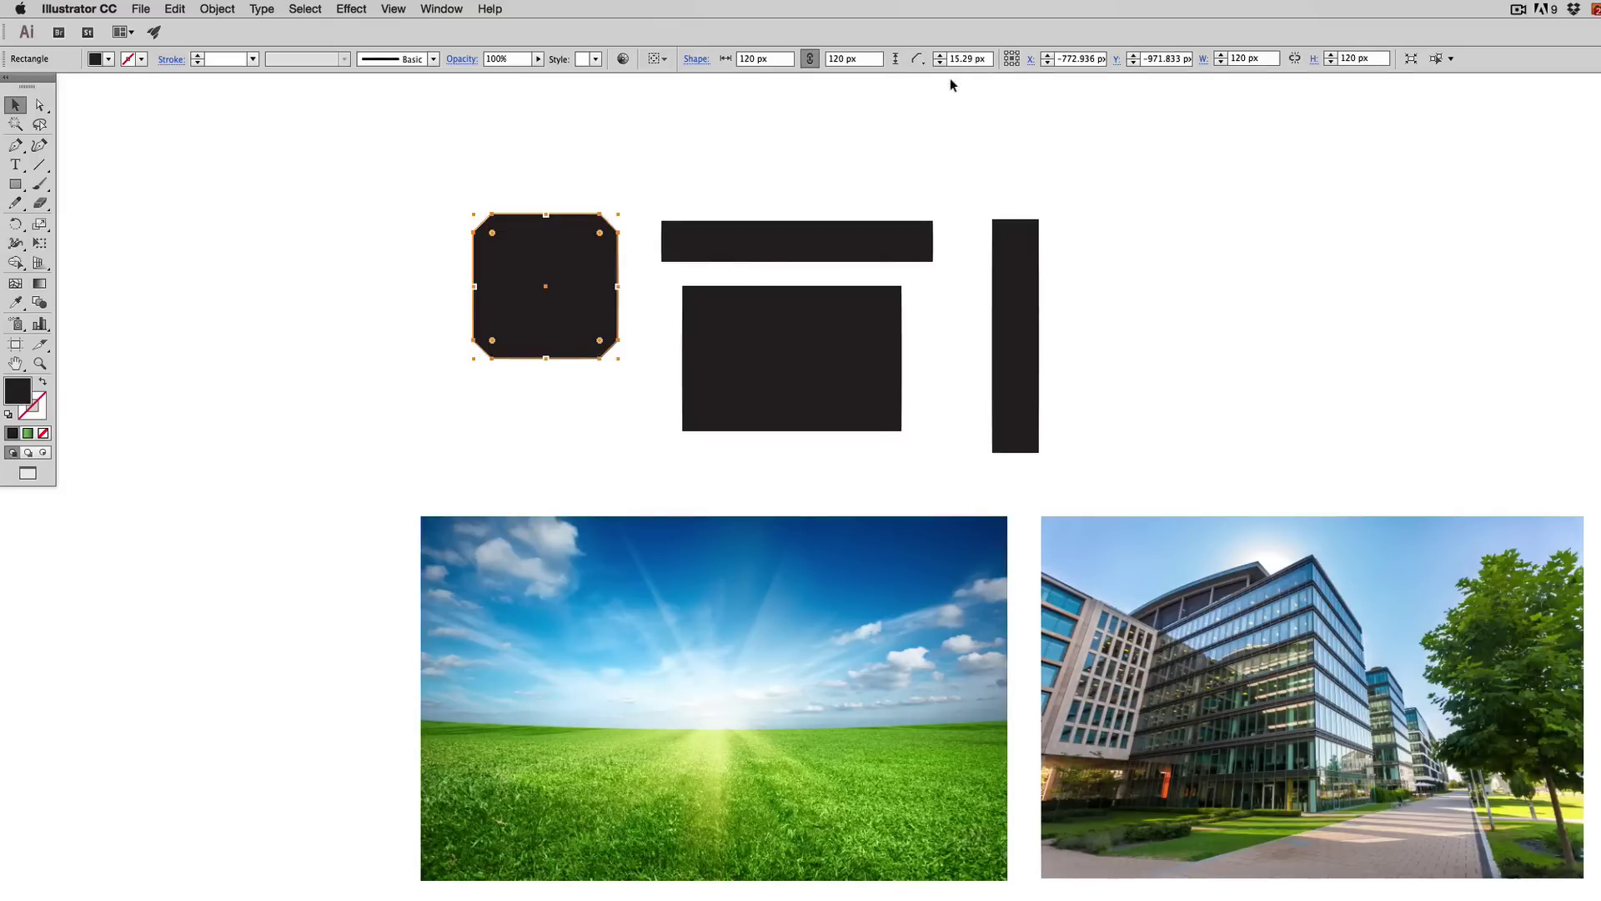
pyautogui.click(918, 58)
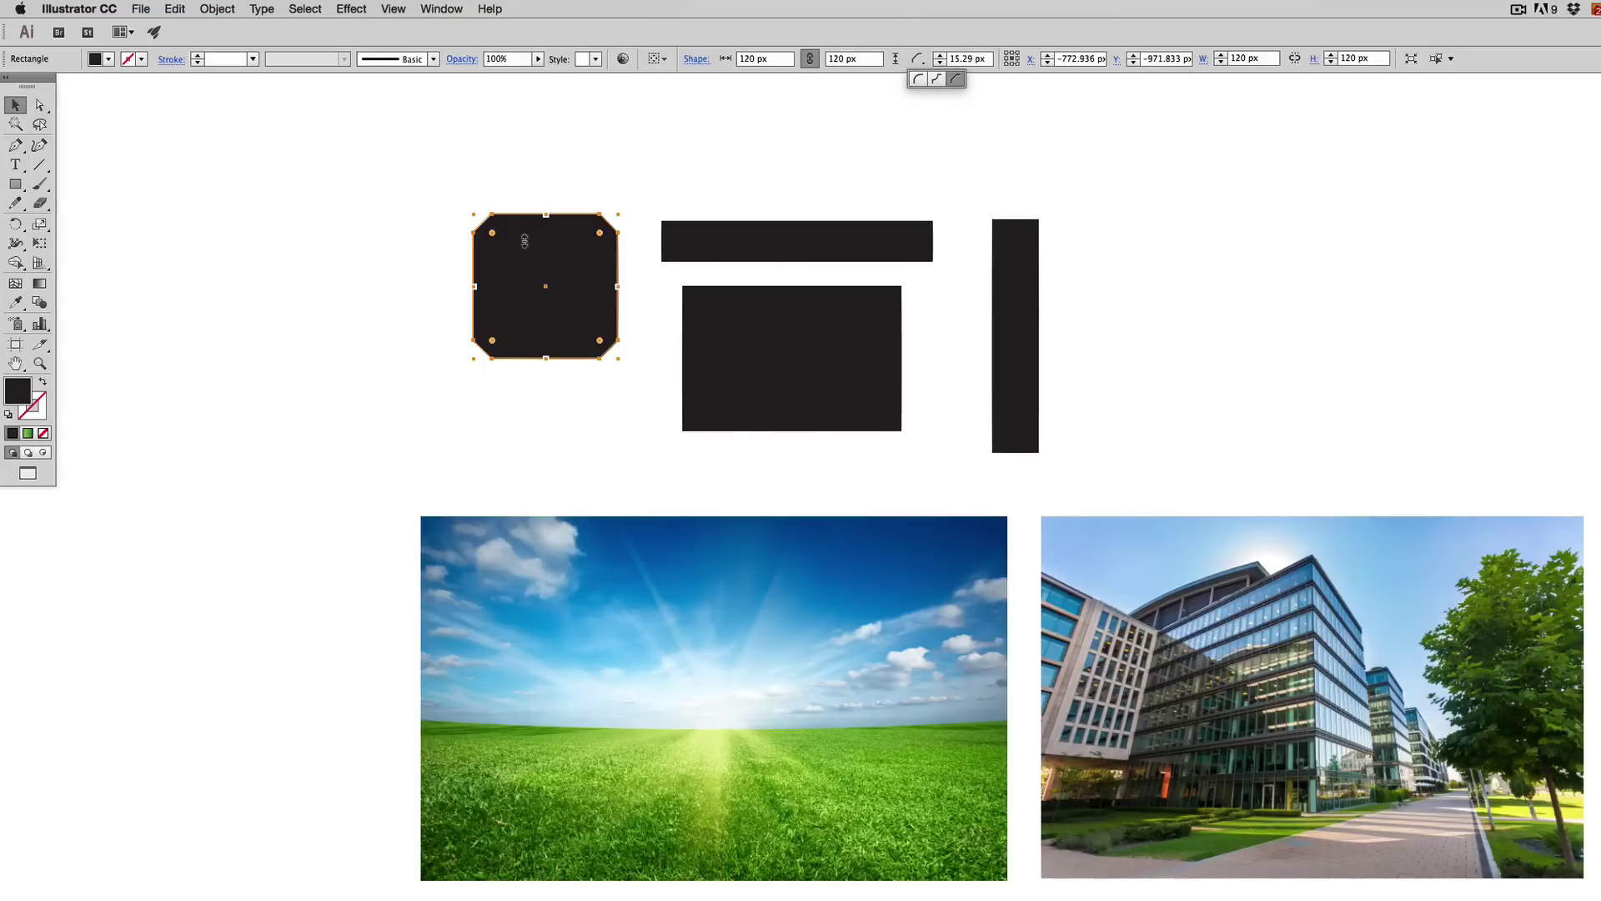
pyautogui.moveTo(492, 233); pyautogui.dragTo(528, 268)
pyautogui.click(515, 167)
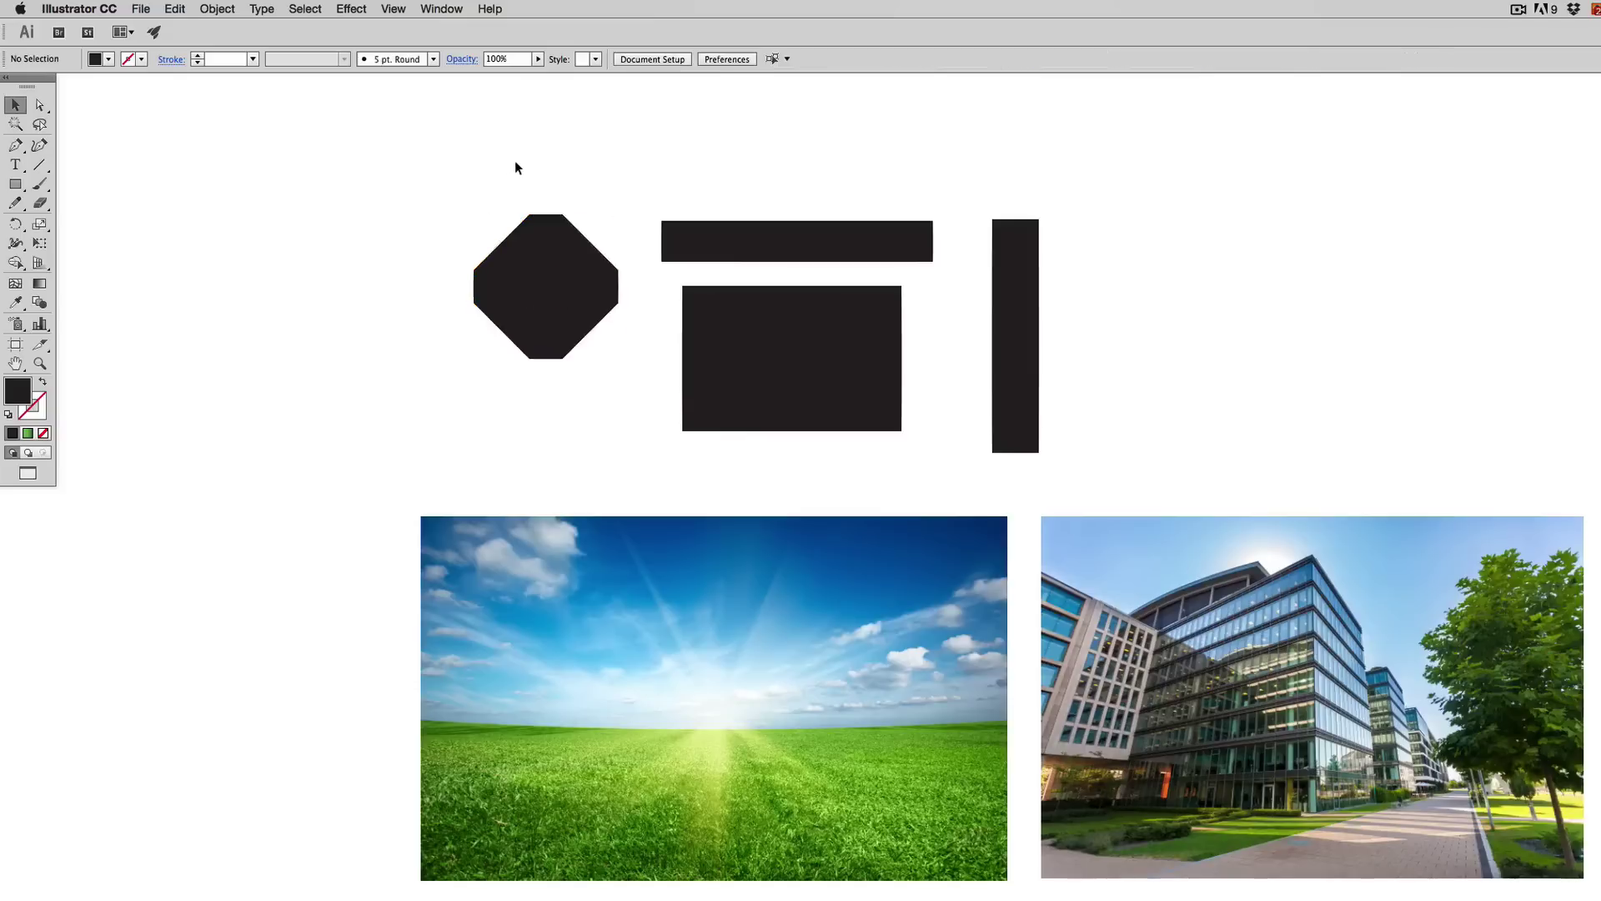
pyautogui.press('super+z')
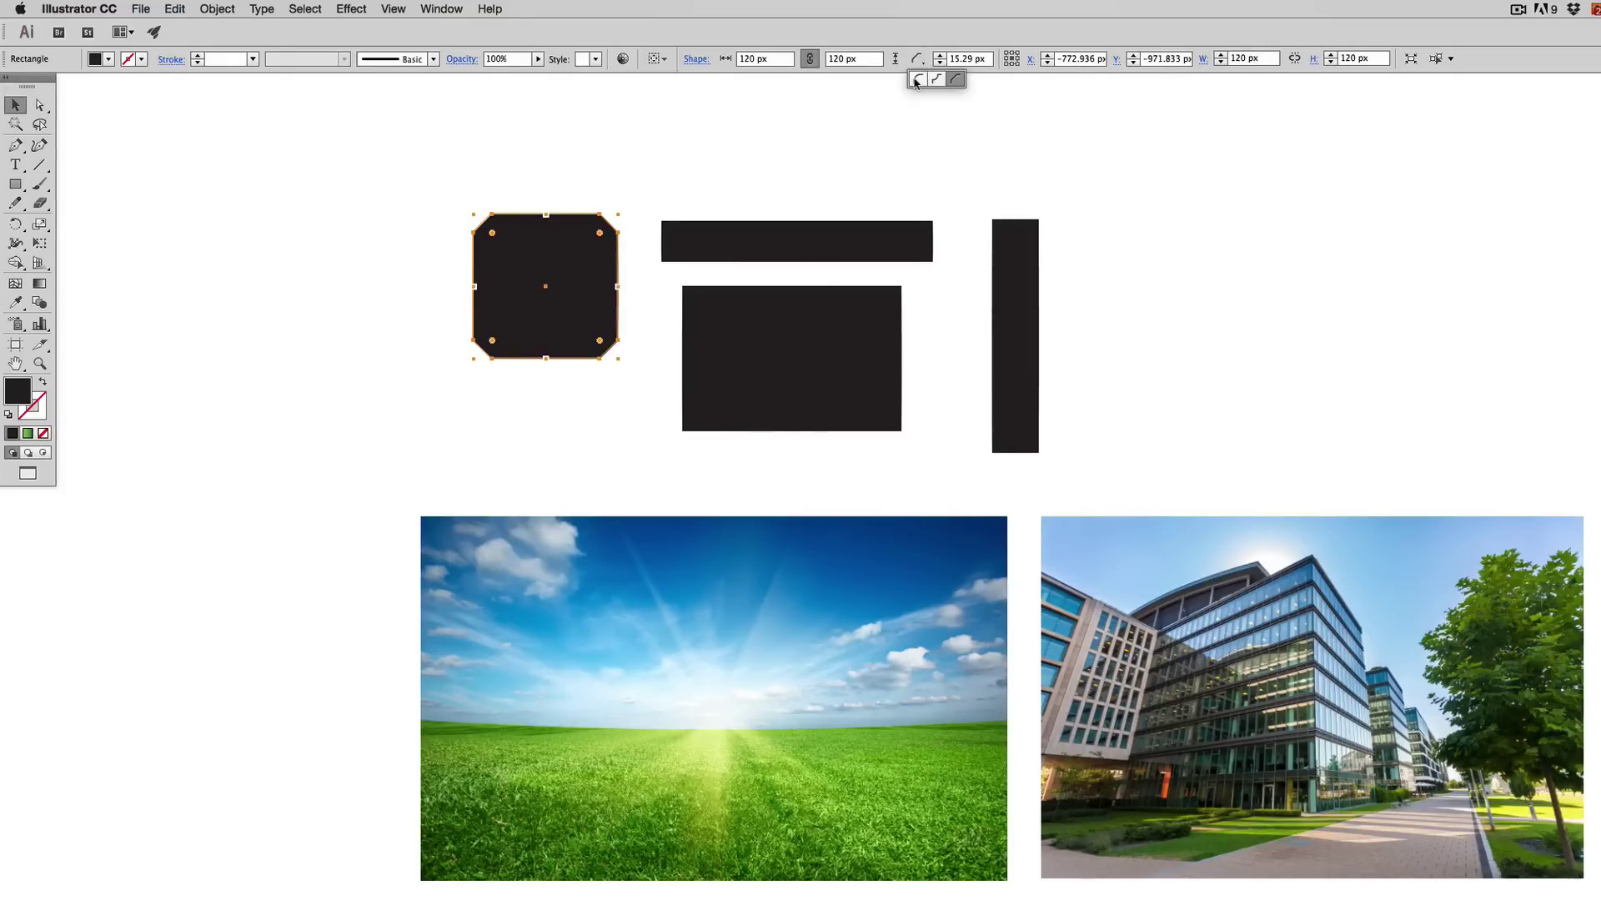
# Set the square's corner type back to Round and raise the Corners radius to 17 px
pyautogui.click(918, 78)
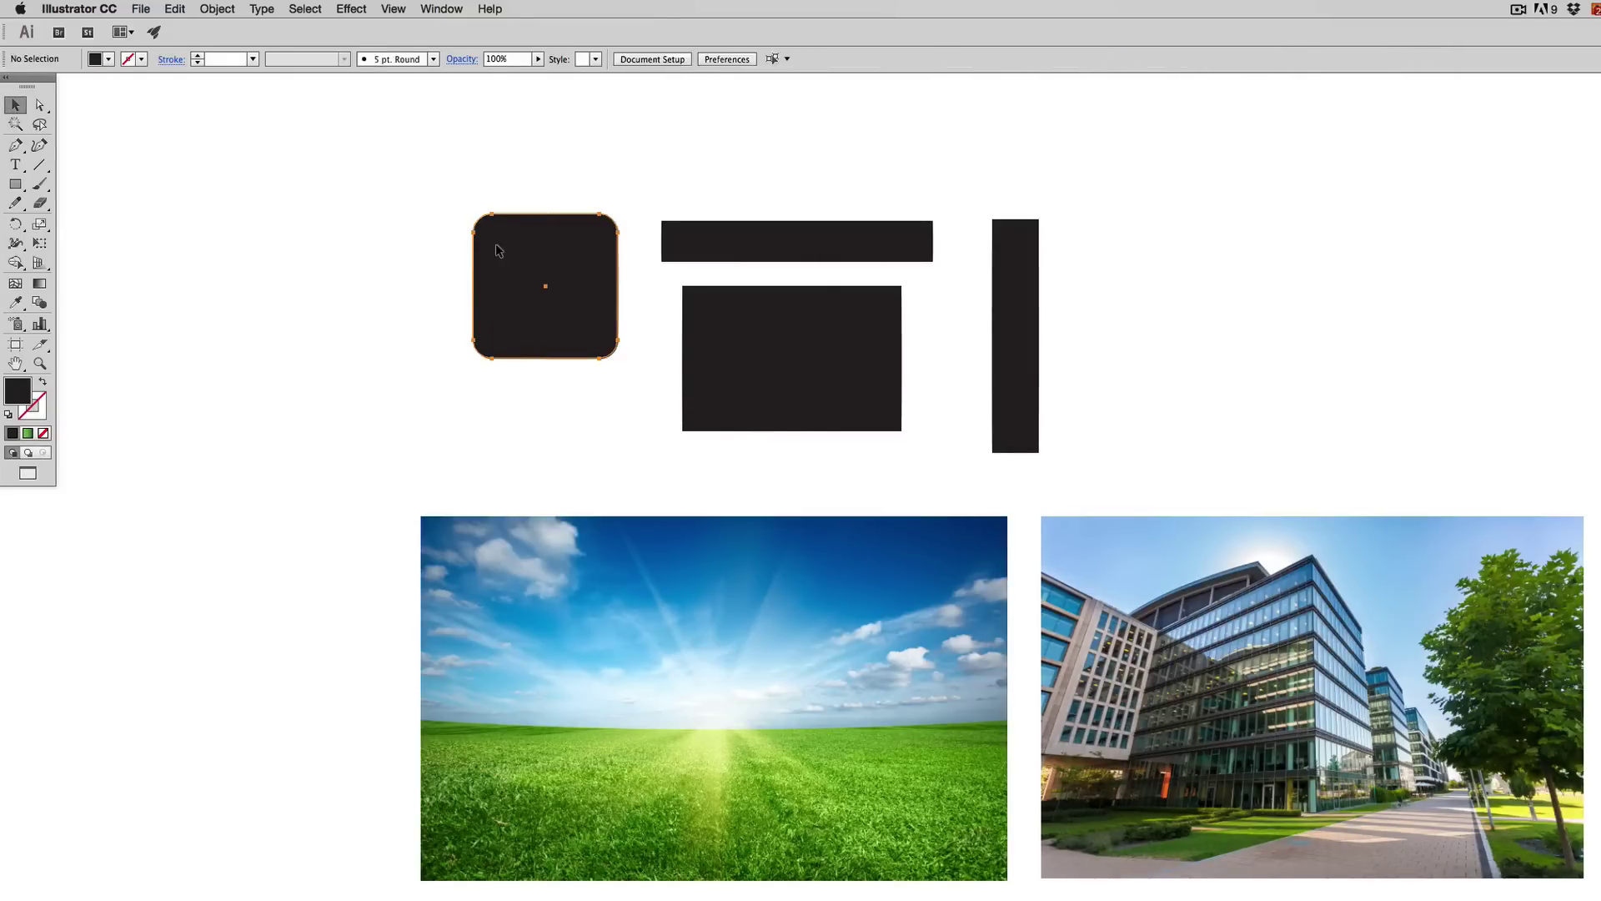
pyautogui.moveTo(579, 218); pyautogui.dragTo(564, 218)
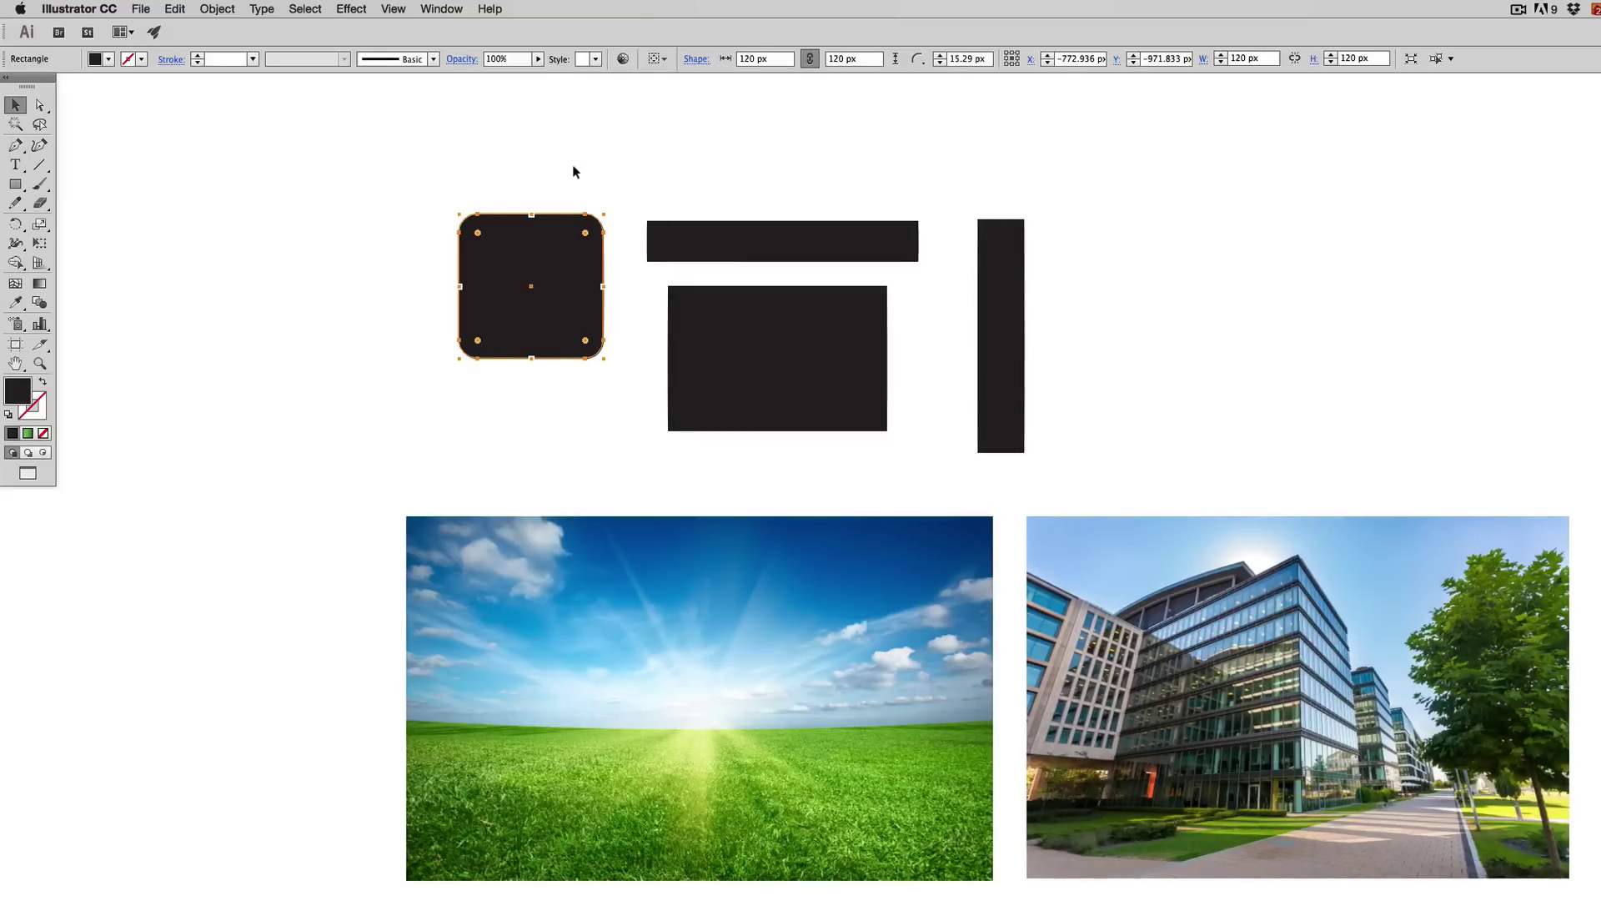
pyautogui.press('a')
pyautogui.click(552, 181)
pyautogui.click(513, 227)
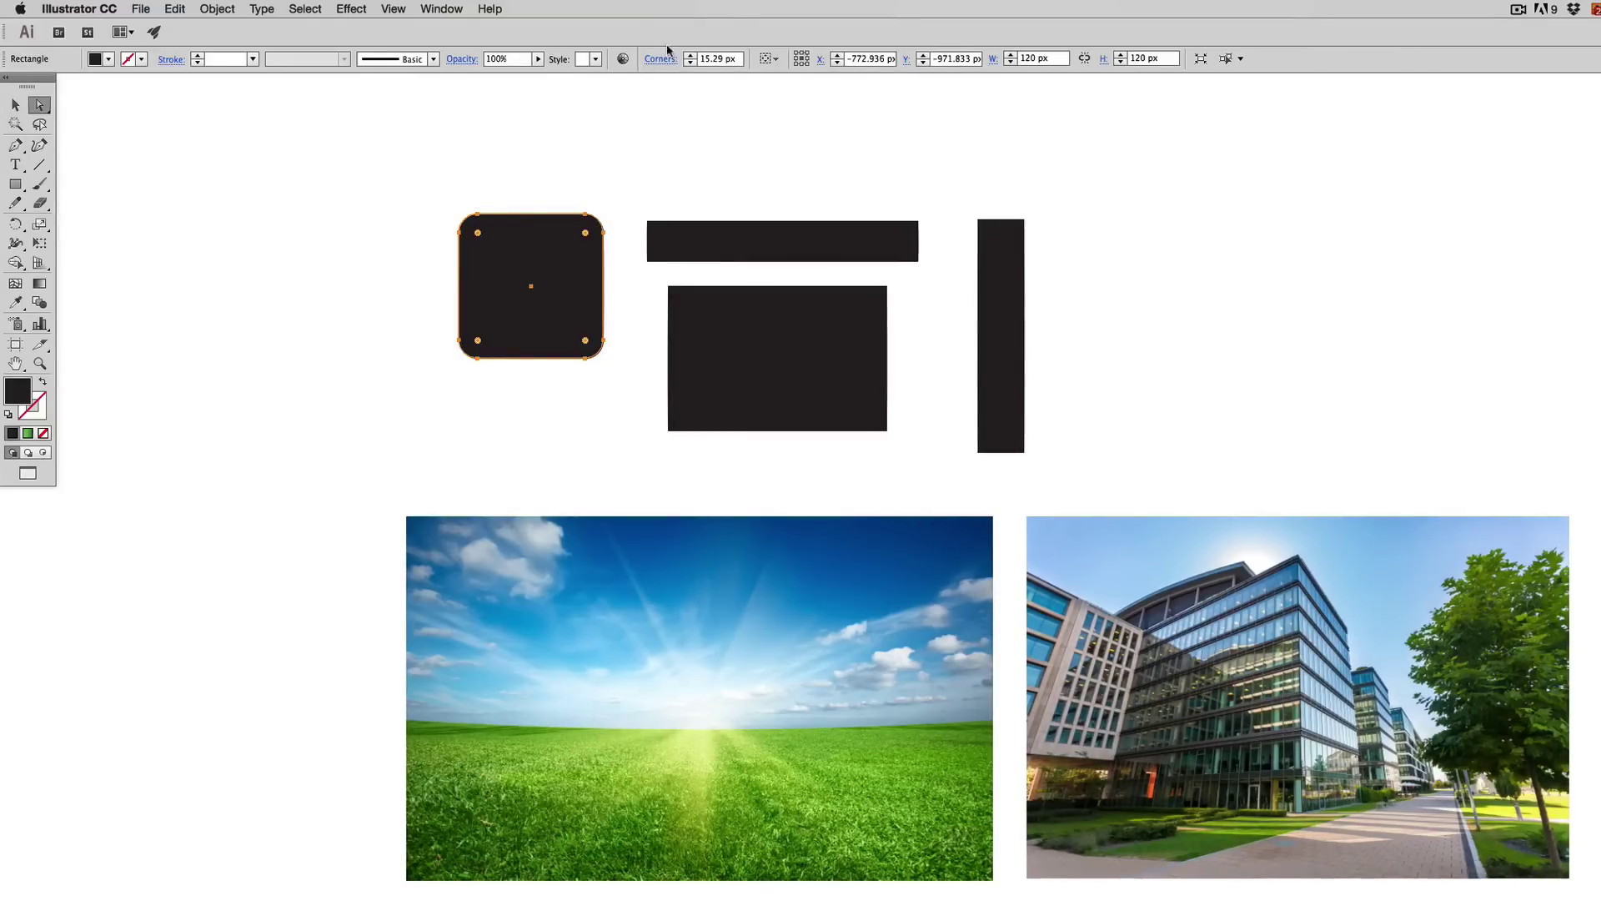
pyautogui.click(690, 62)
pyautogui.click(690, 63)
pyautogui.click(689, 55)
pyautogui.click(690, 55)
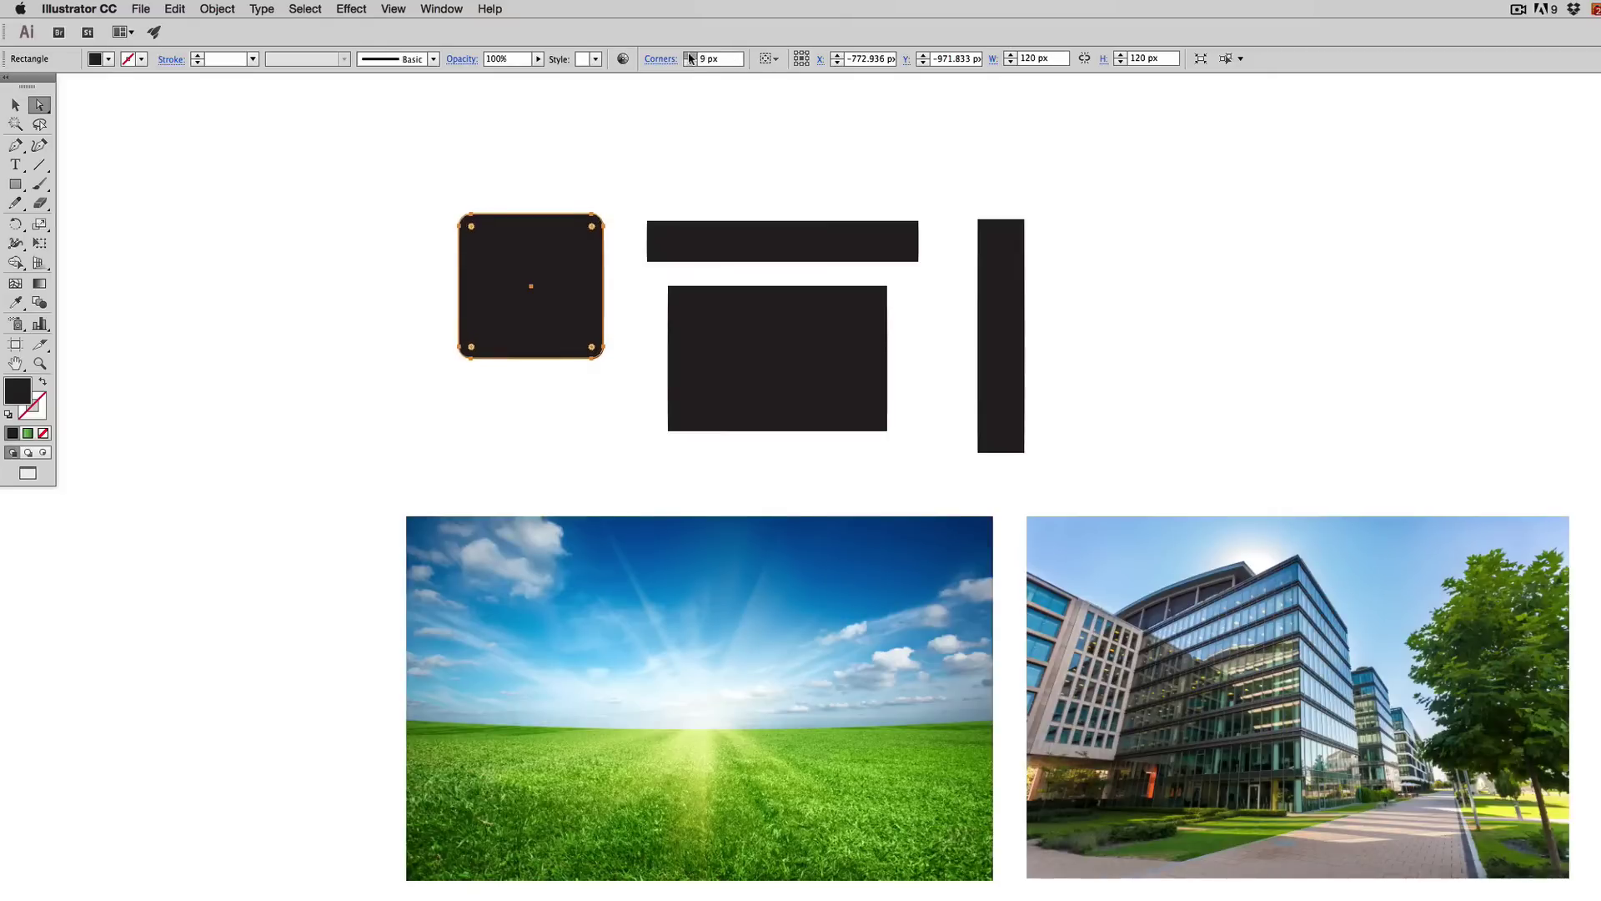
pyautogui.click(689, 55)
pyautogui.click(690, 56)
pyautogui.click(689, 55)
pyautogui.click(690, 55)
pyautogui.click(690, 55)
pyautogui.click(756, 172)
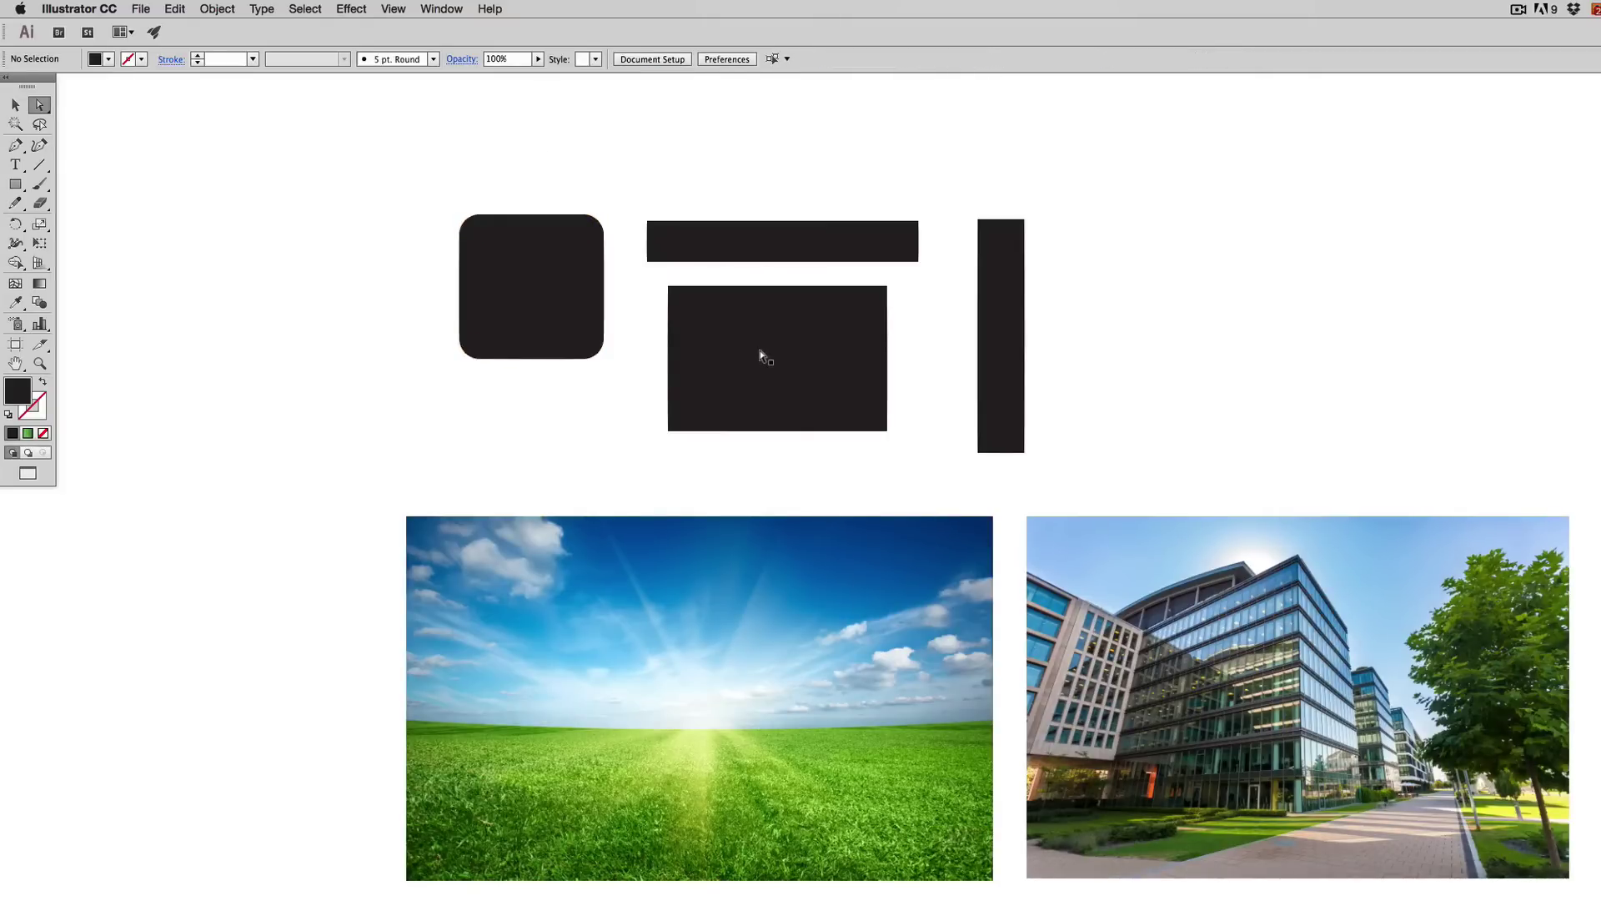
# Round the block's top-left and bottom-right corners to about 72.71 px, forming a leaf
pyautogui.click(683, 314)
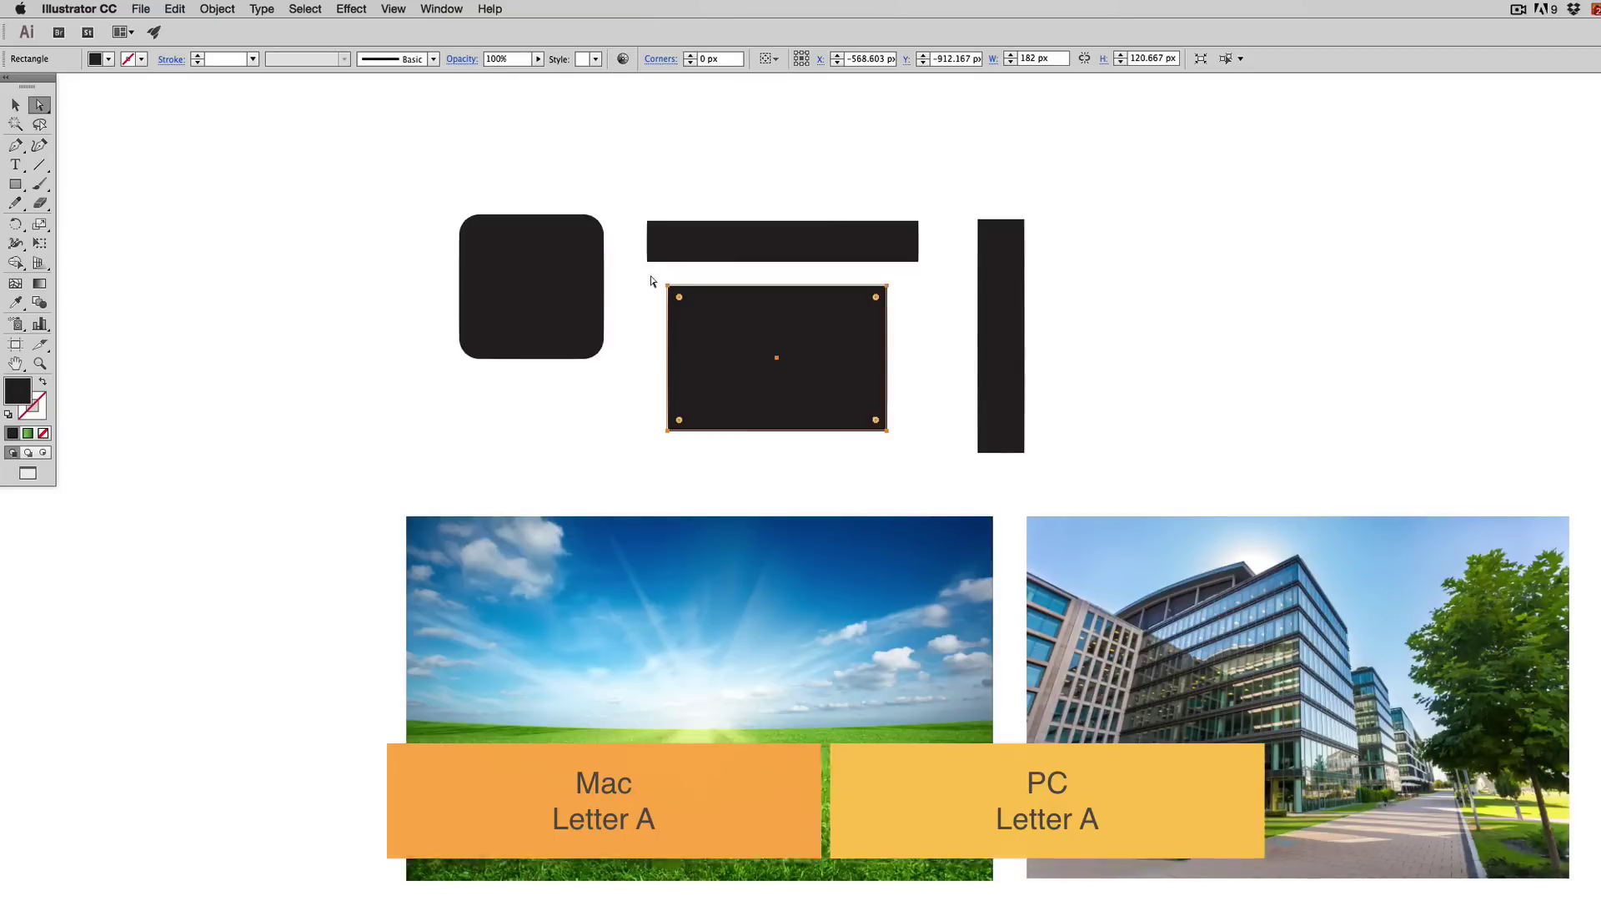
pyautogui.moveTo(640, 275); pyautogui.dragTo(702, 313)
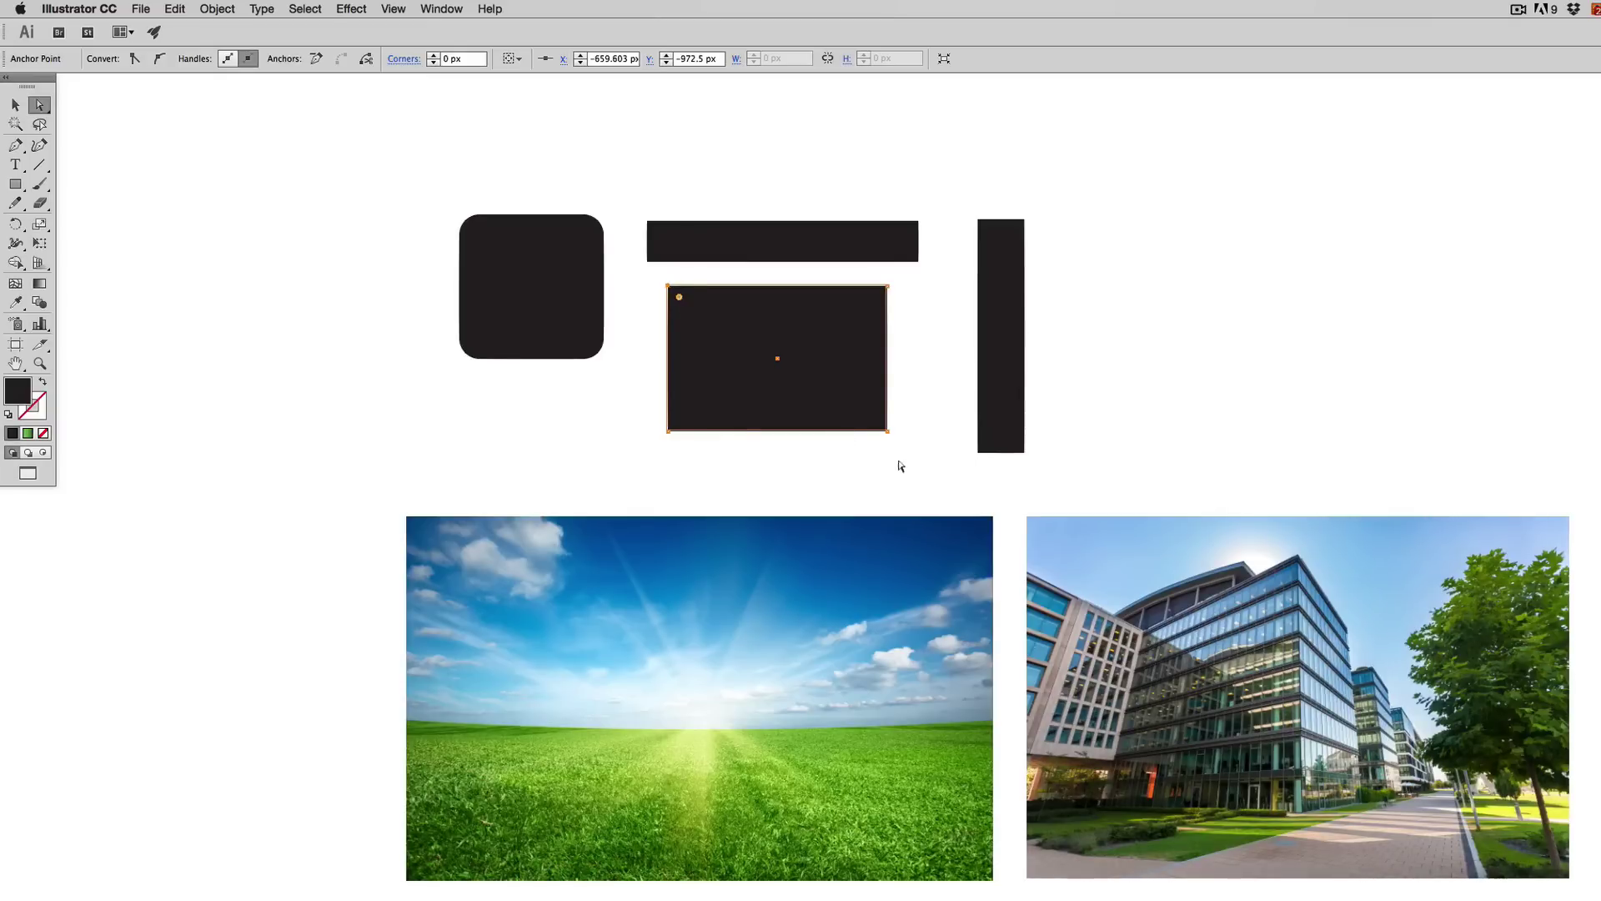
pyautogui.moveTo(930, 463)
pyautogui.mouseDown()
pyautogui.moveTo(864, 410)
pyautogui.moveTo(826, 332)
pyautogui.mouseUp()
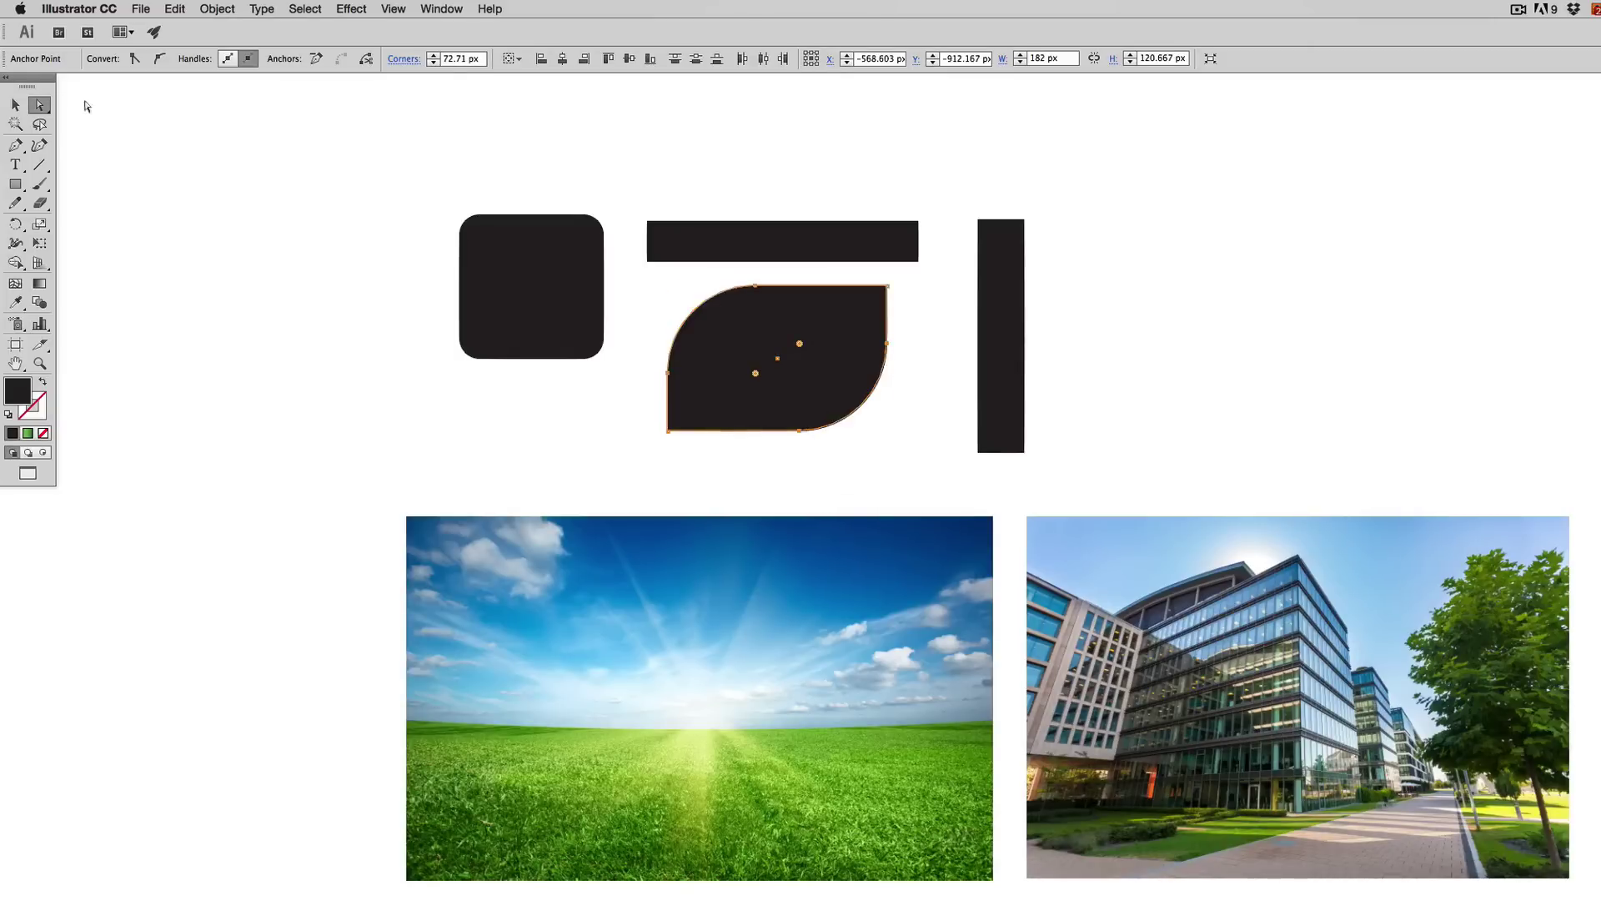
pyautogui.click(15, 105)
pyautogui.click(333, 157)
pyautogui.scroll(2, 562, 204)
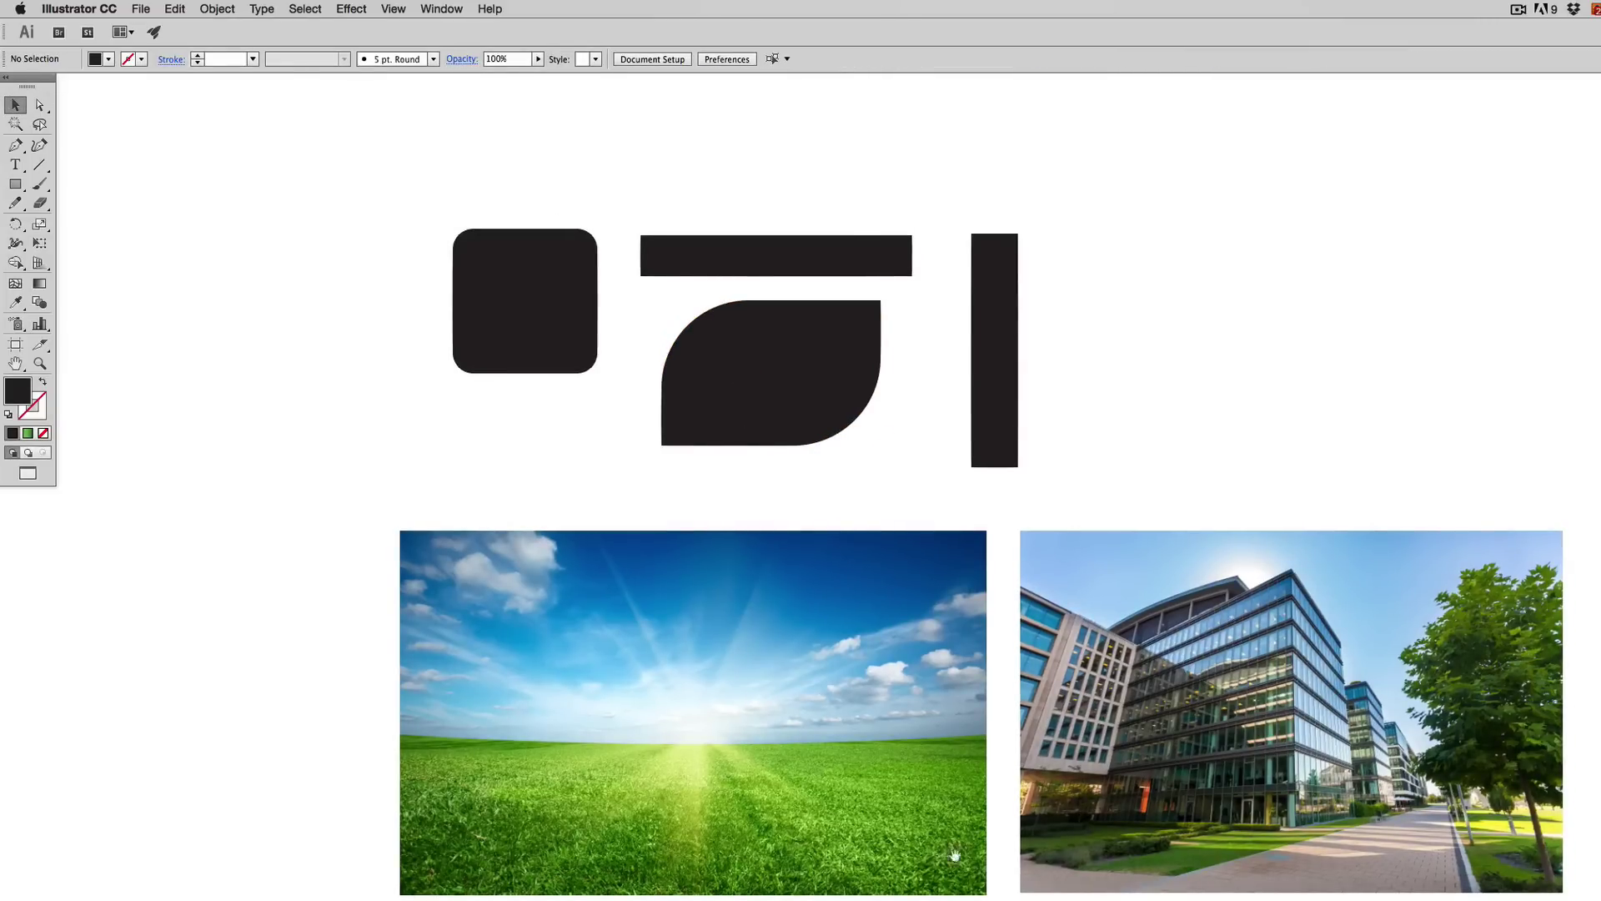
# Change the leaf's rounded corners to Inverted Round, undoing a trial of Chamfer
pyautogui.press('super+minus')
pyautogui.scroll(-5, 653, 891)
pyautogui.moveTo(843, 348); pyautogui.dragTo(801, 869)
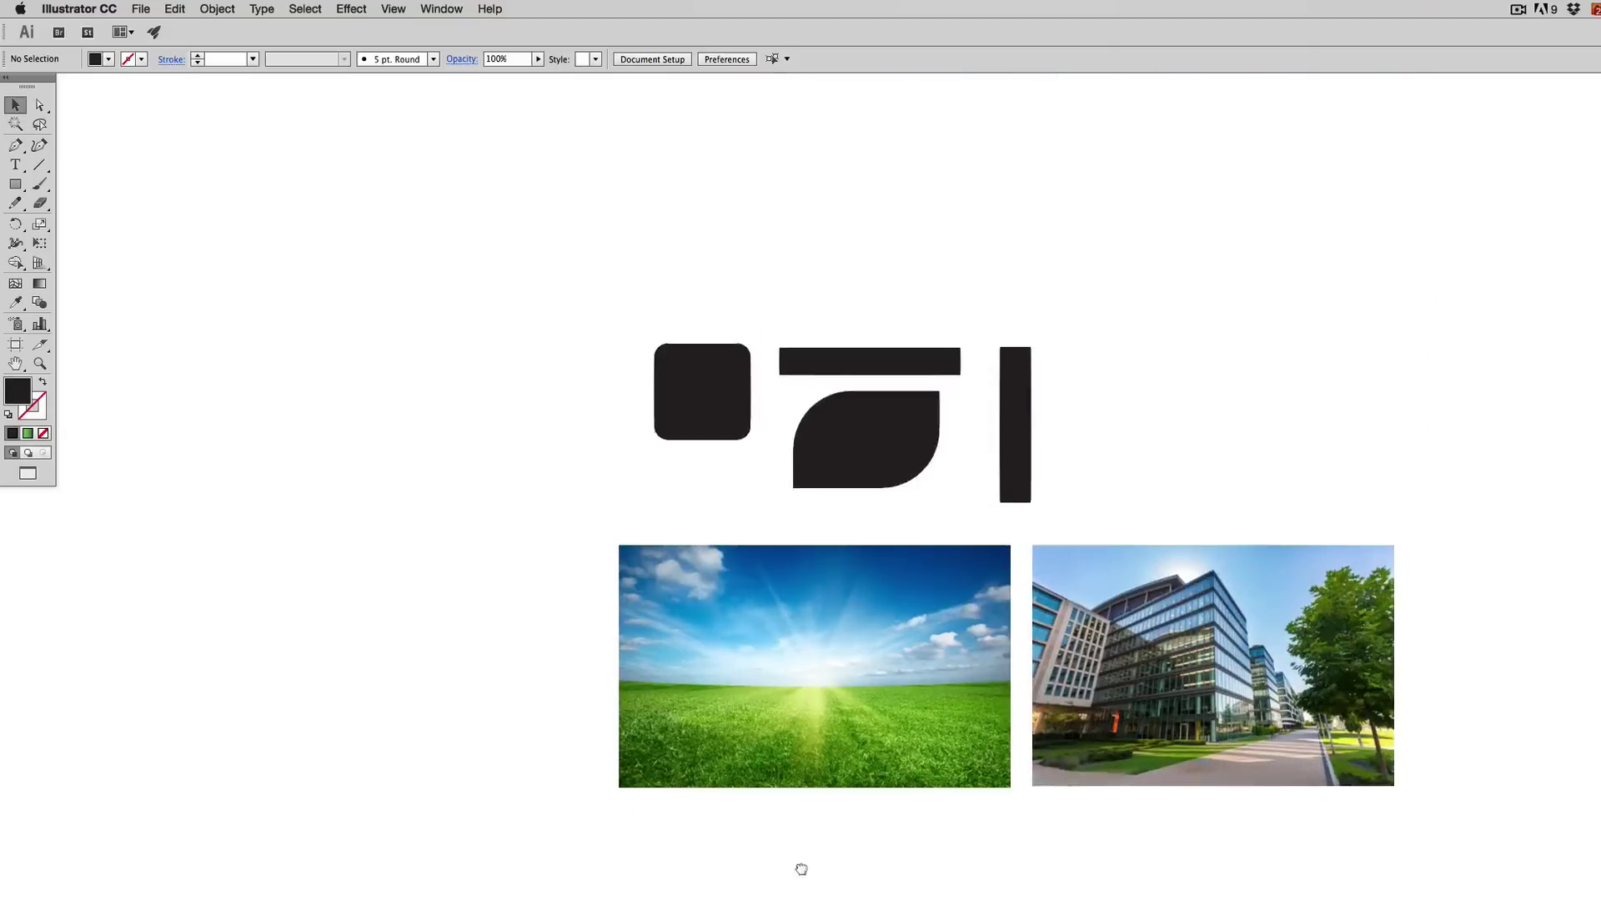
pyautogui.moveTo(803, 471); pyautogui.dragTo(784, 495)
pyautogui.press('super+plus')
pyautogui.click(915, 506)
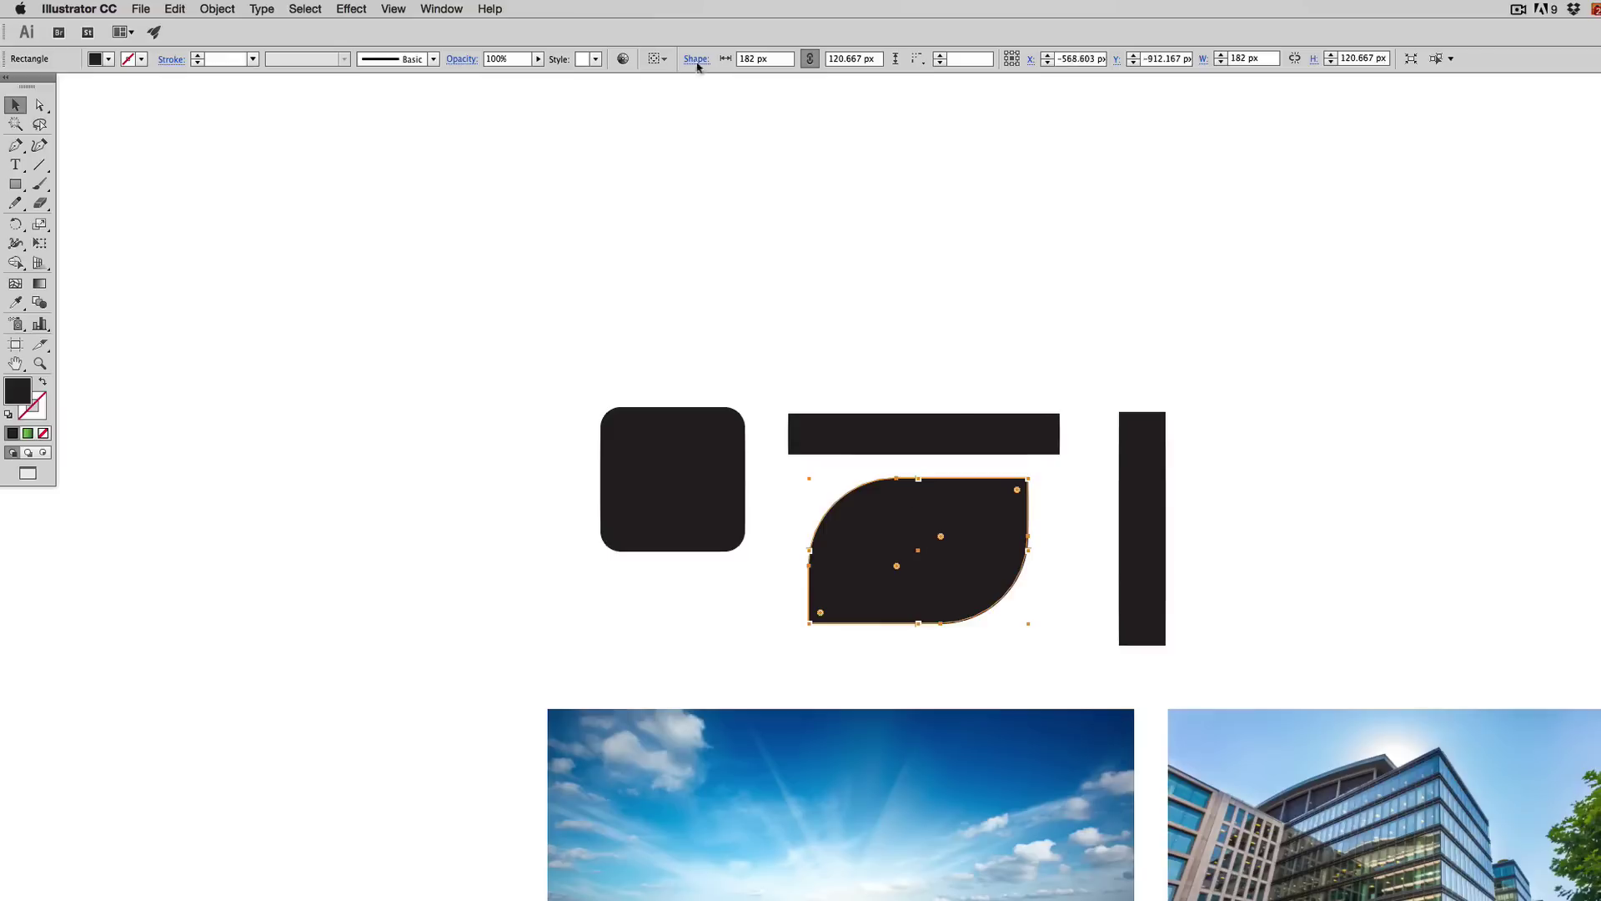
pyautogui.click(697, 60)
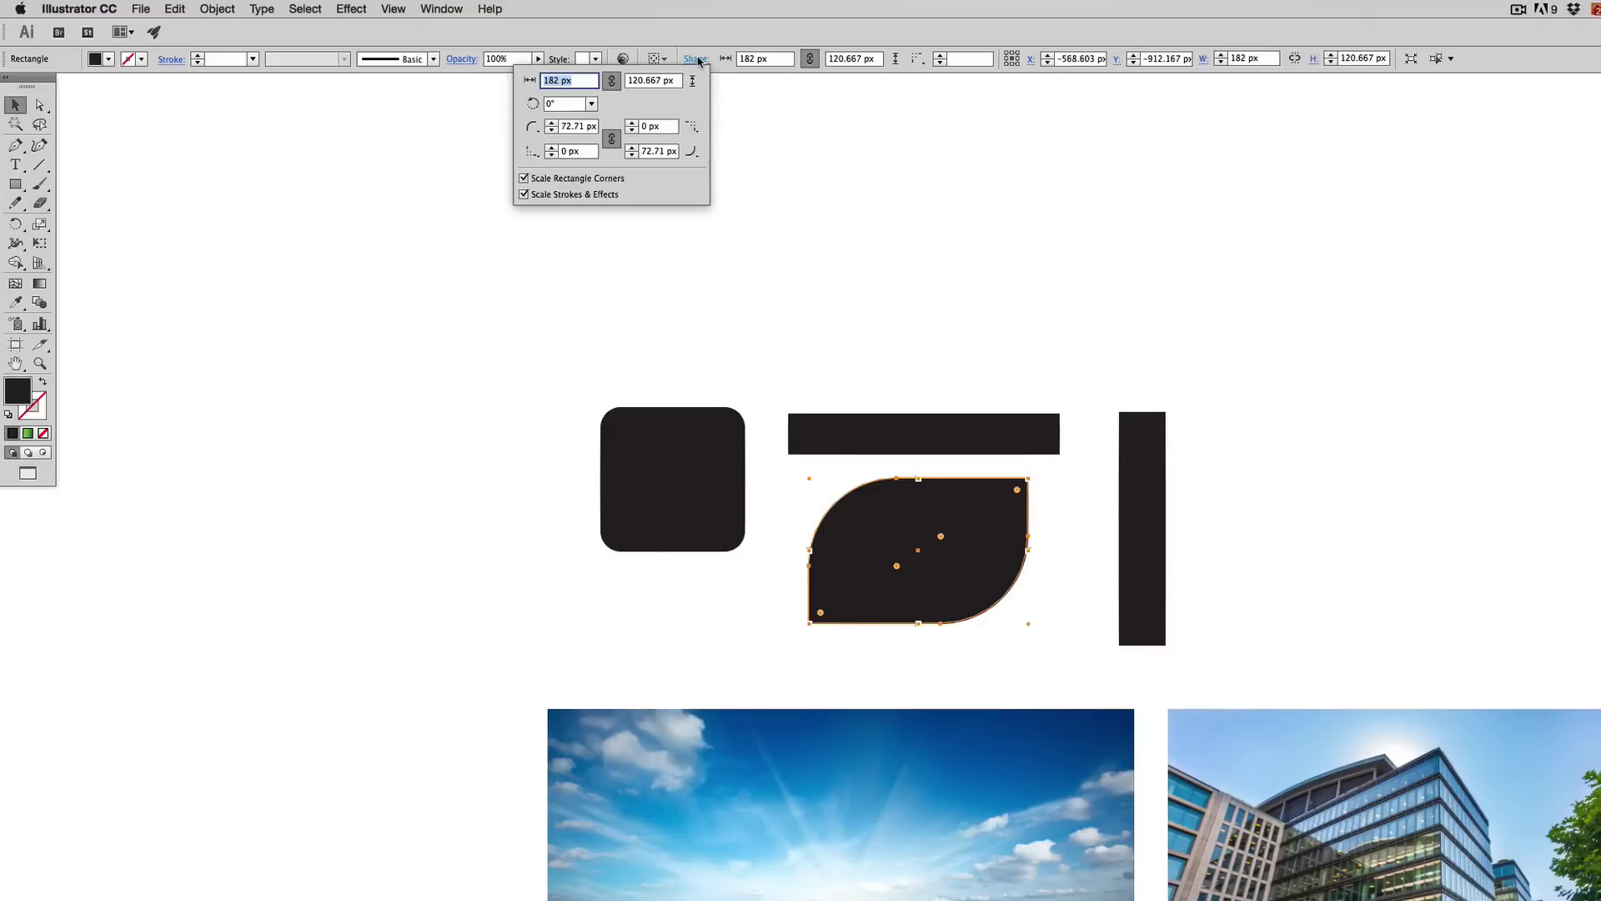
pyautogui.press('a')
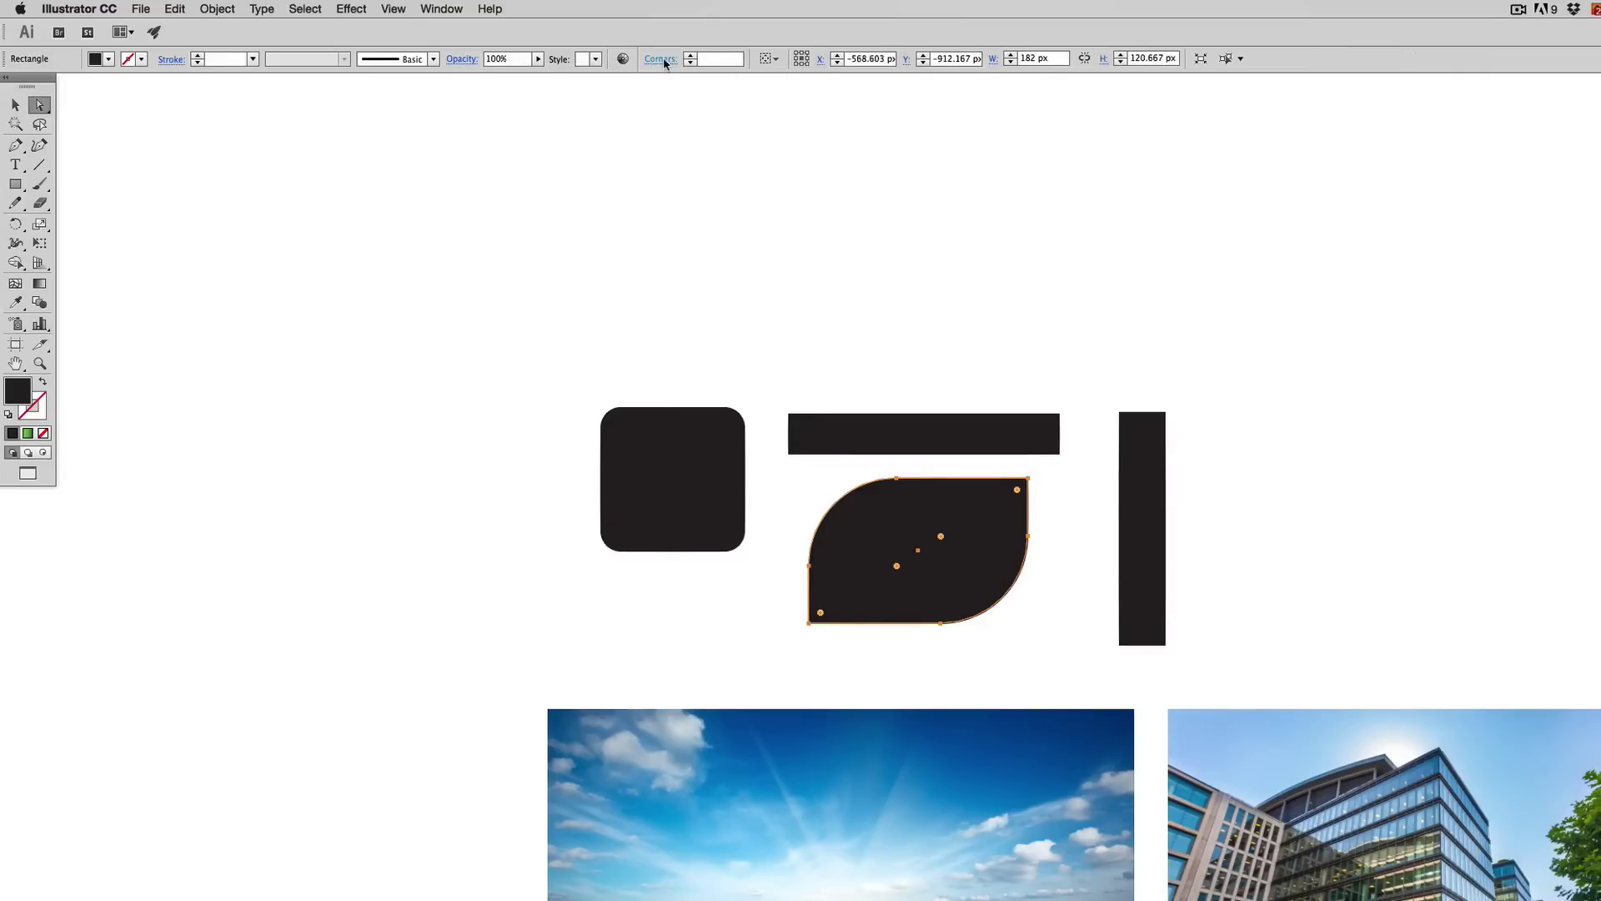
pyautogui.click(660, 59)
pyautogui.click(638, 82)
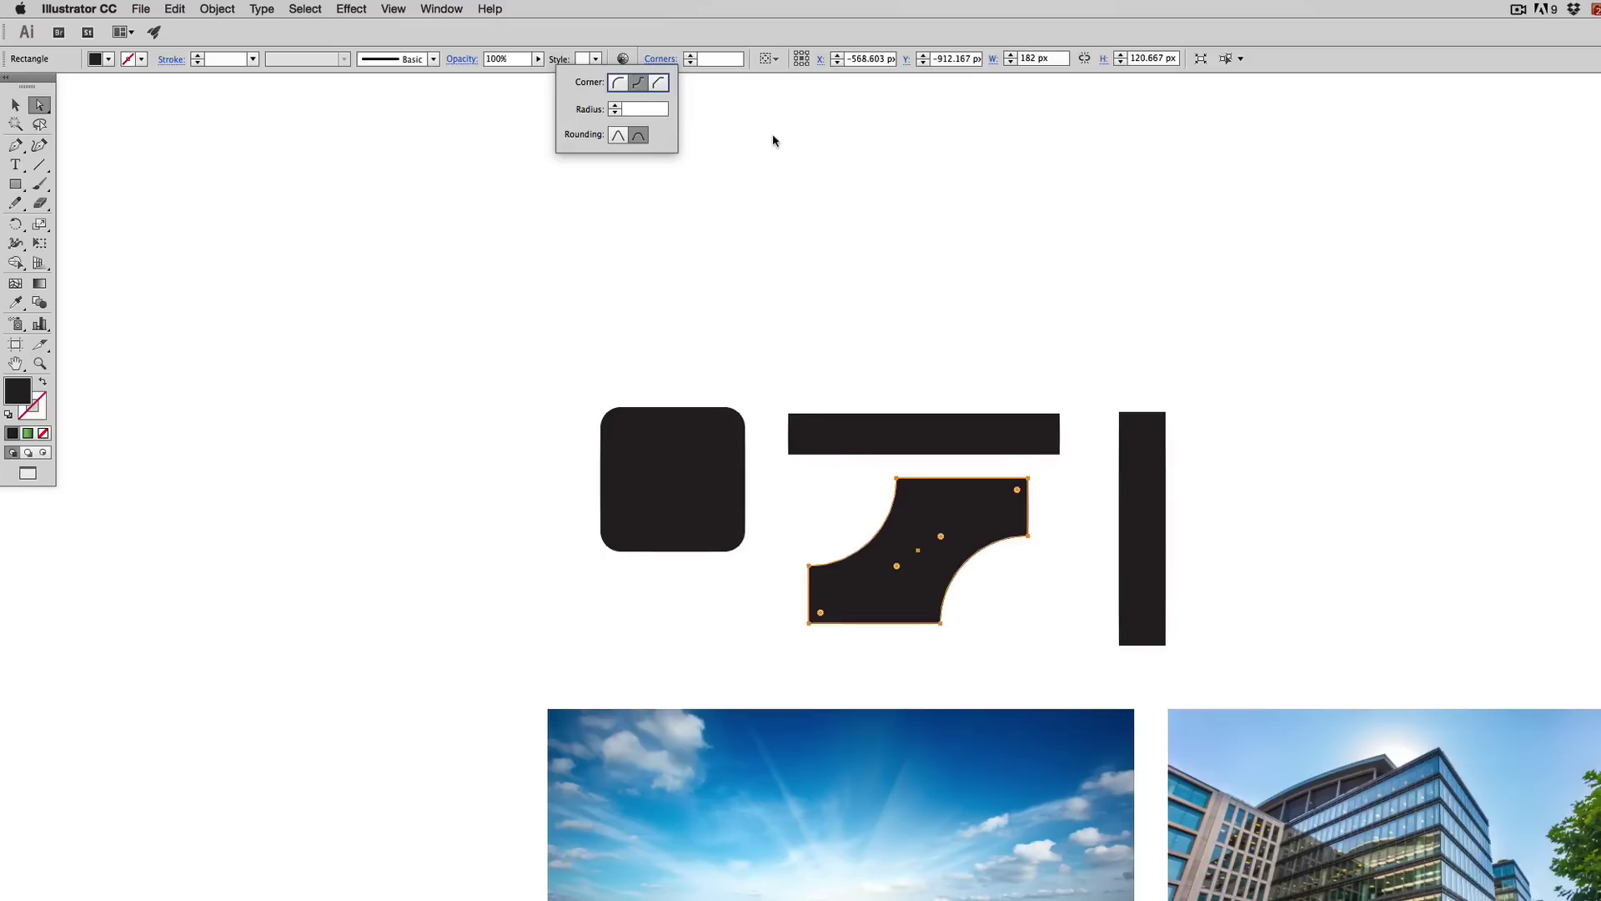
pyautogui.click(658, 81)
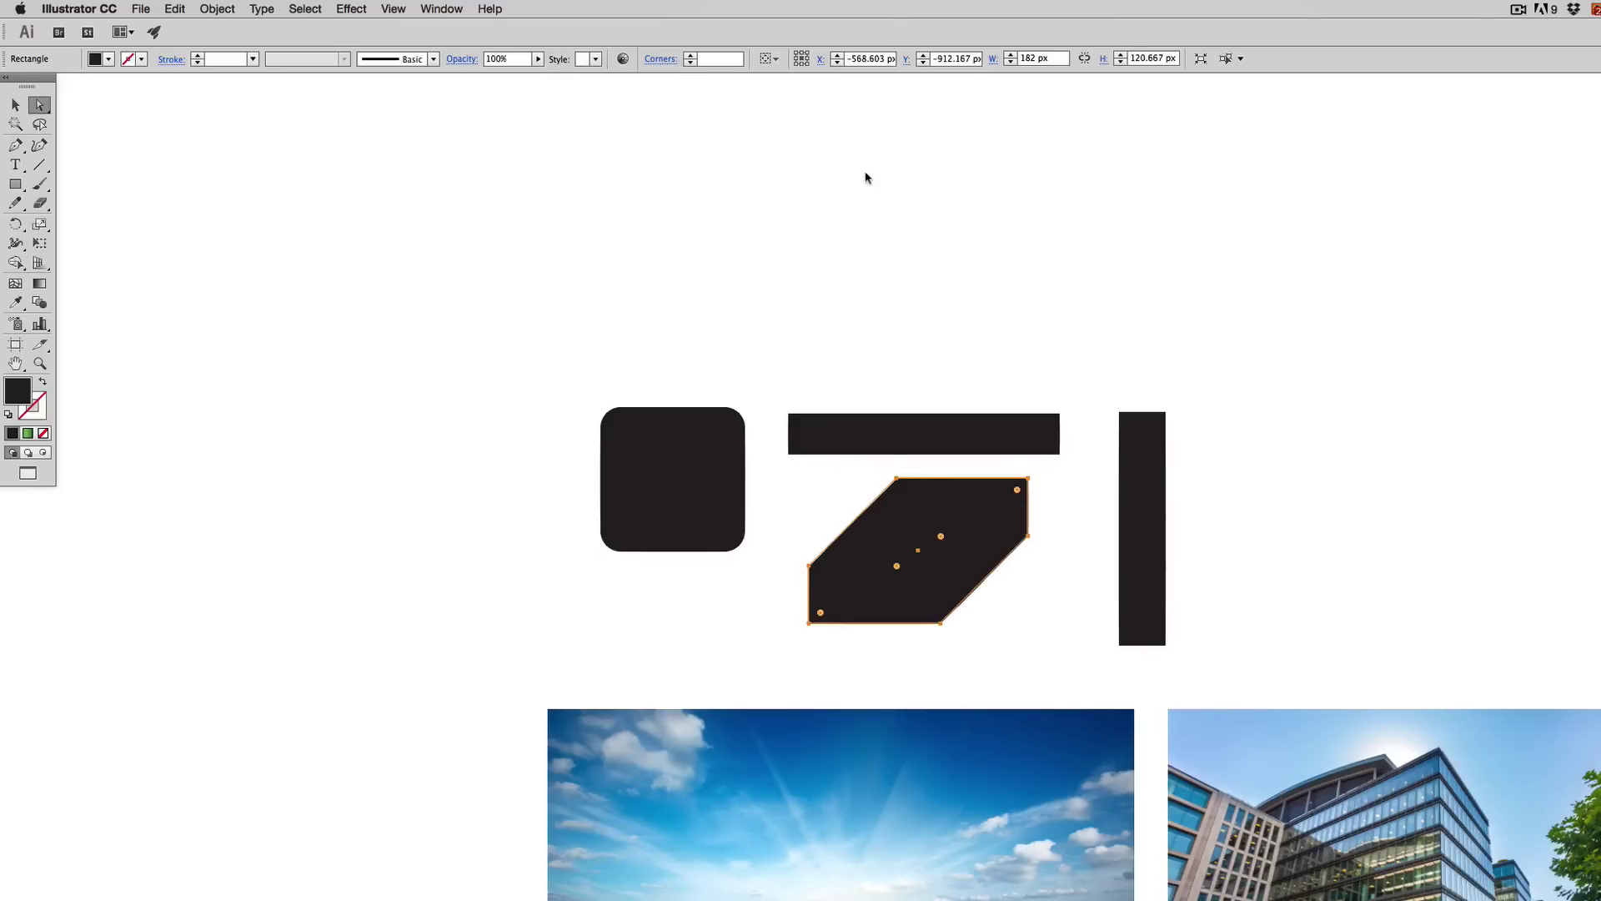
pyautogui.click(912, 317)
pyautogui.hotkey('ctrl', 'z')
pyautogui.hotkey('ctrl', 'z')
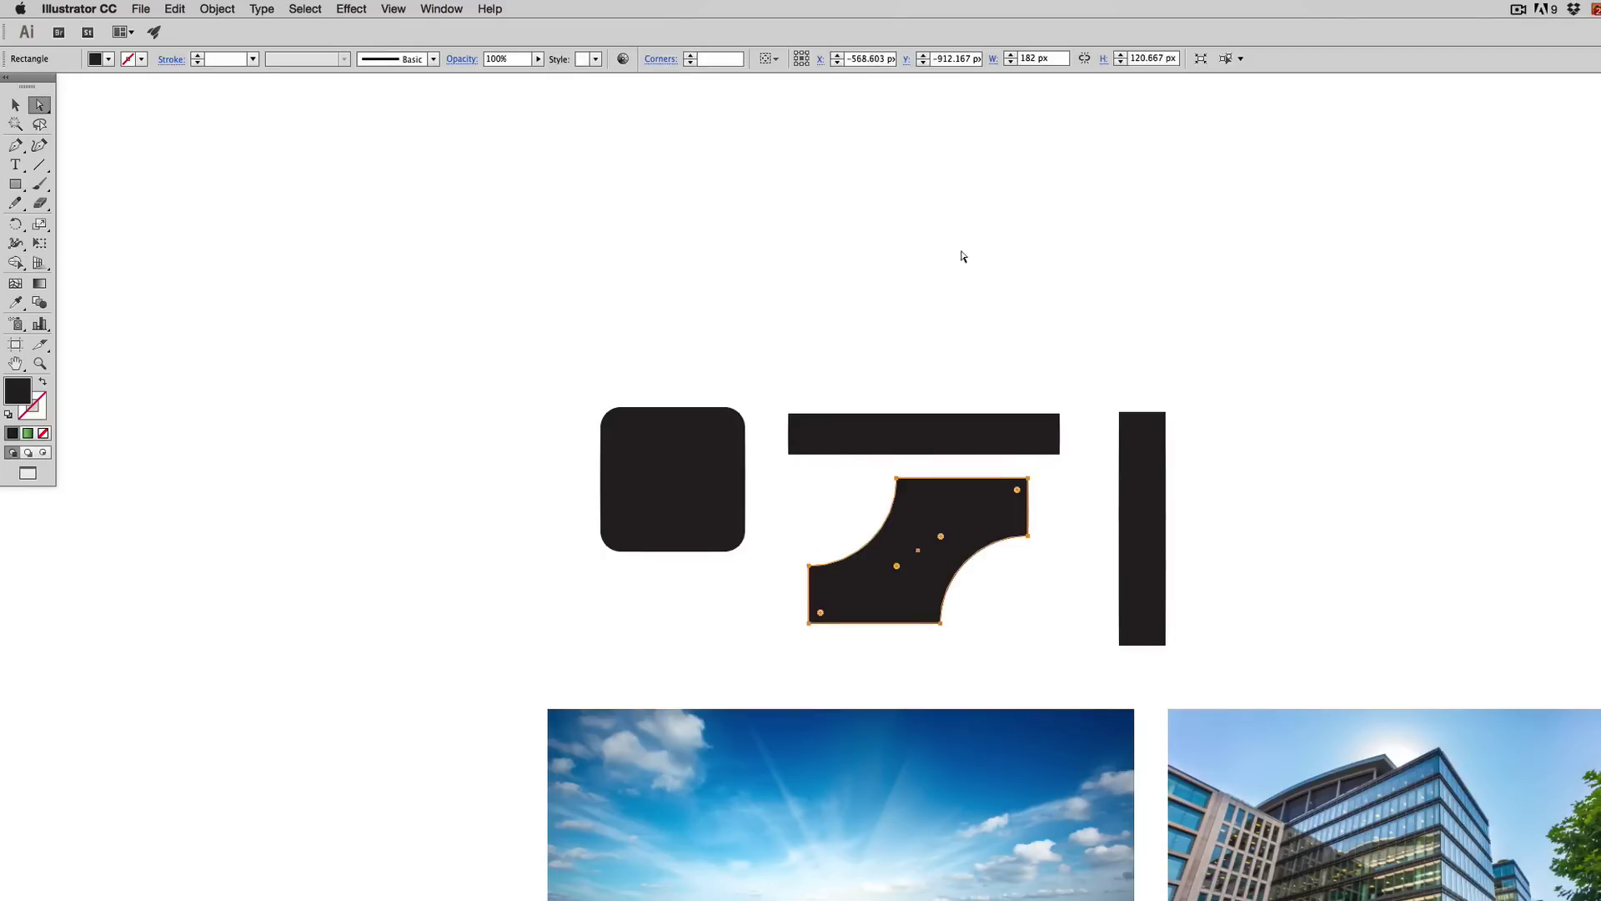
# Select the right-hand notch corner point and expand it into ordinary path points
pyautogui.click(1036, 572)
pyautogui.moveTo(1003, 518); pyautogui.dragTo(1037, 554)
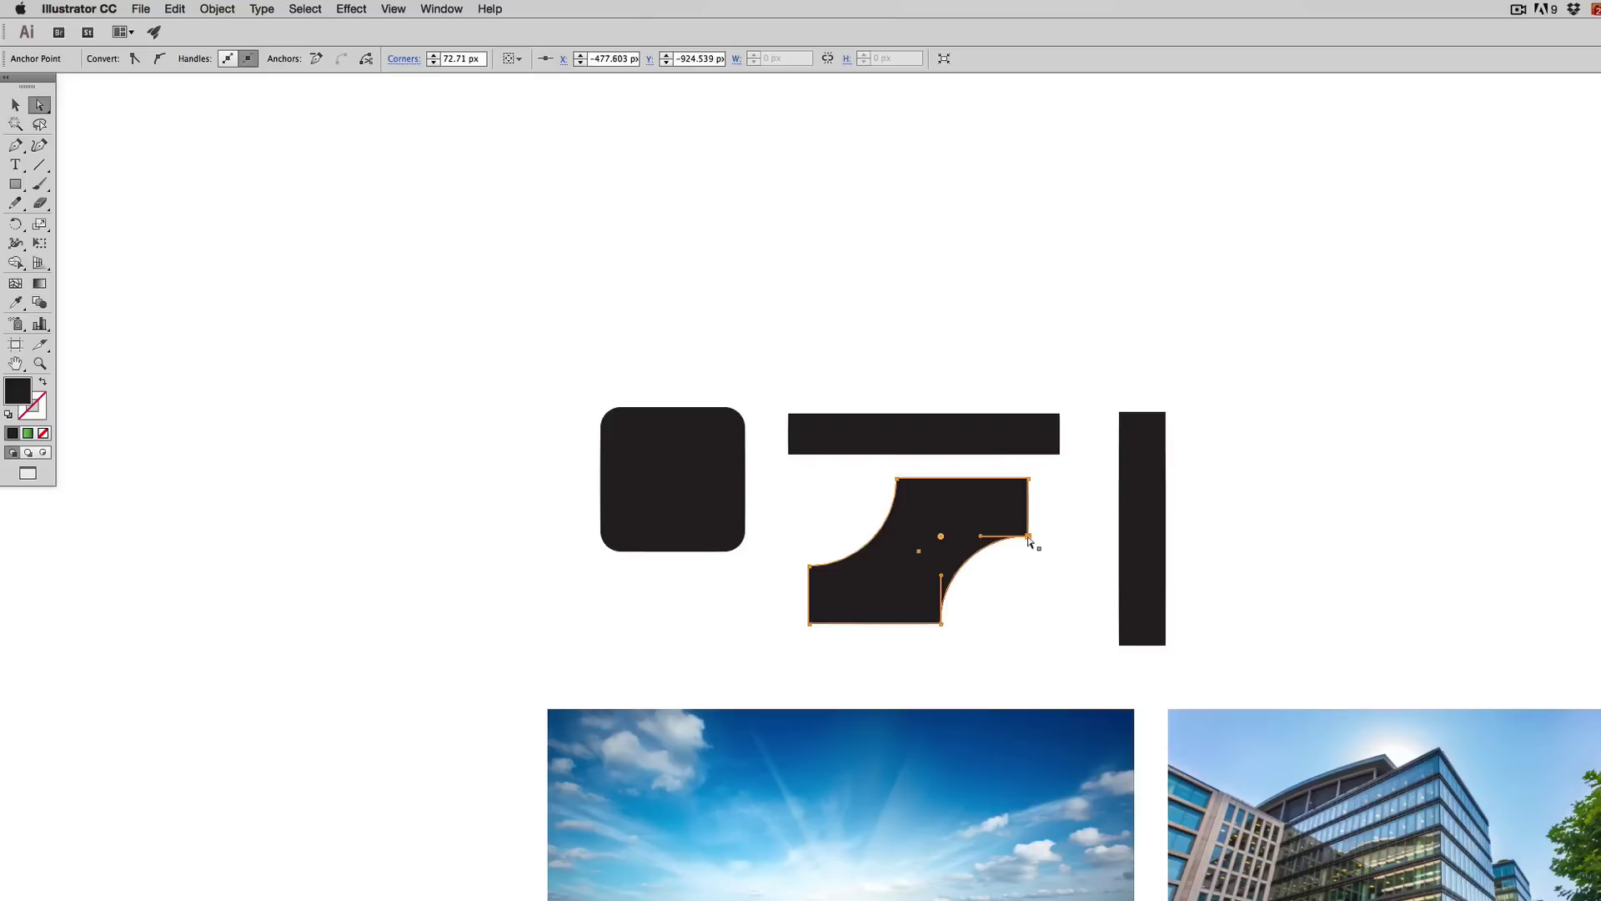
pyautogui.click(982, 539)
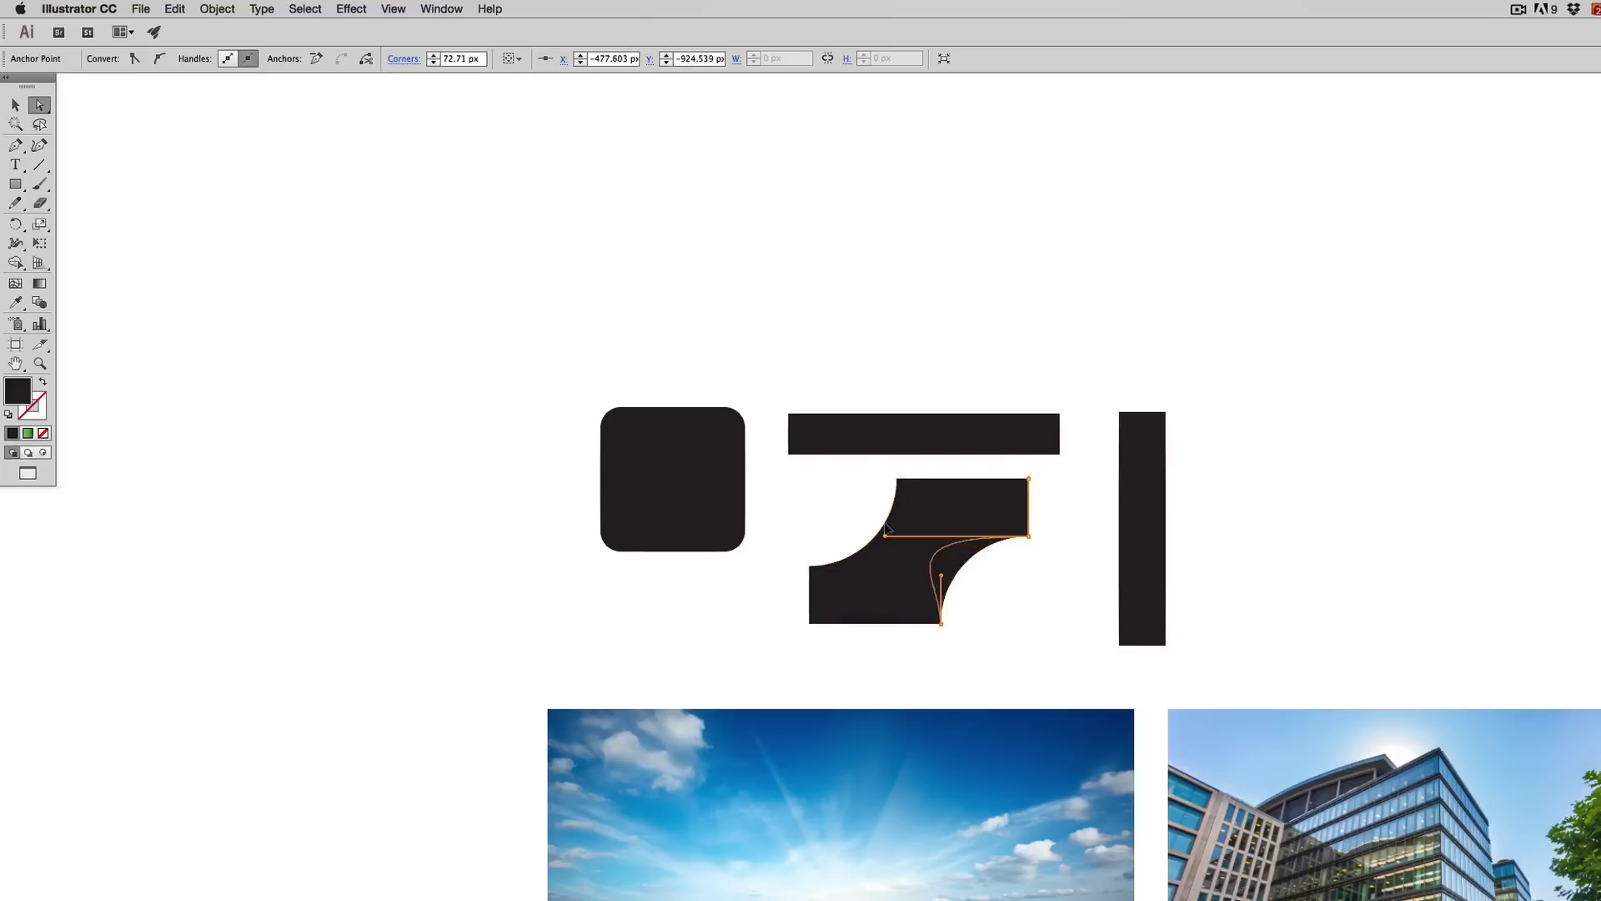
pyautogui.click(931, 339)
pyautogui.scroll(1, 1072, 500)
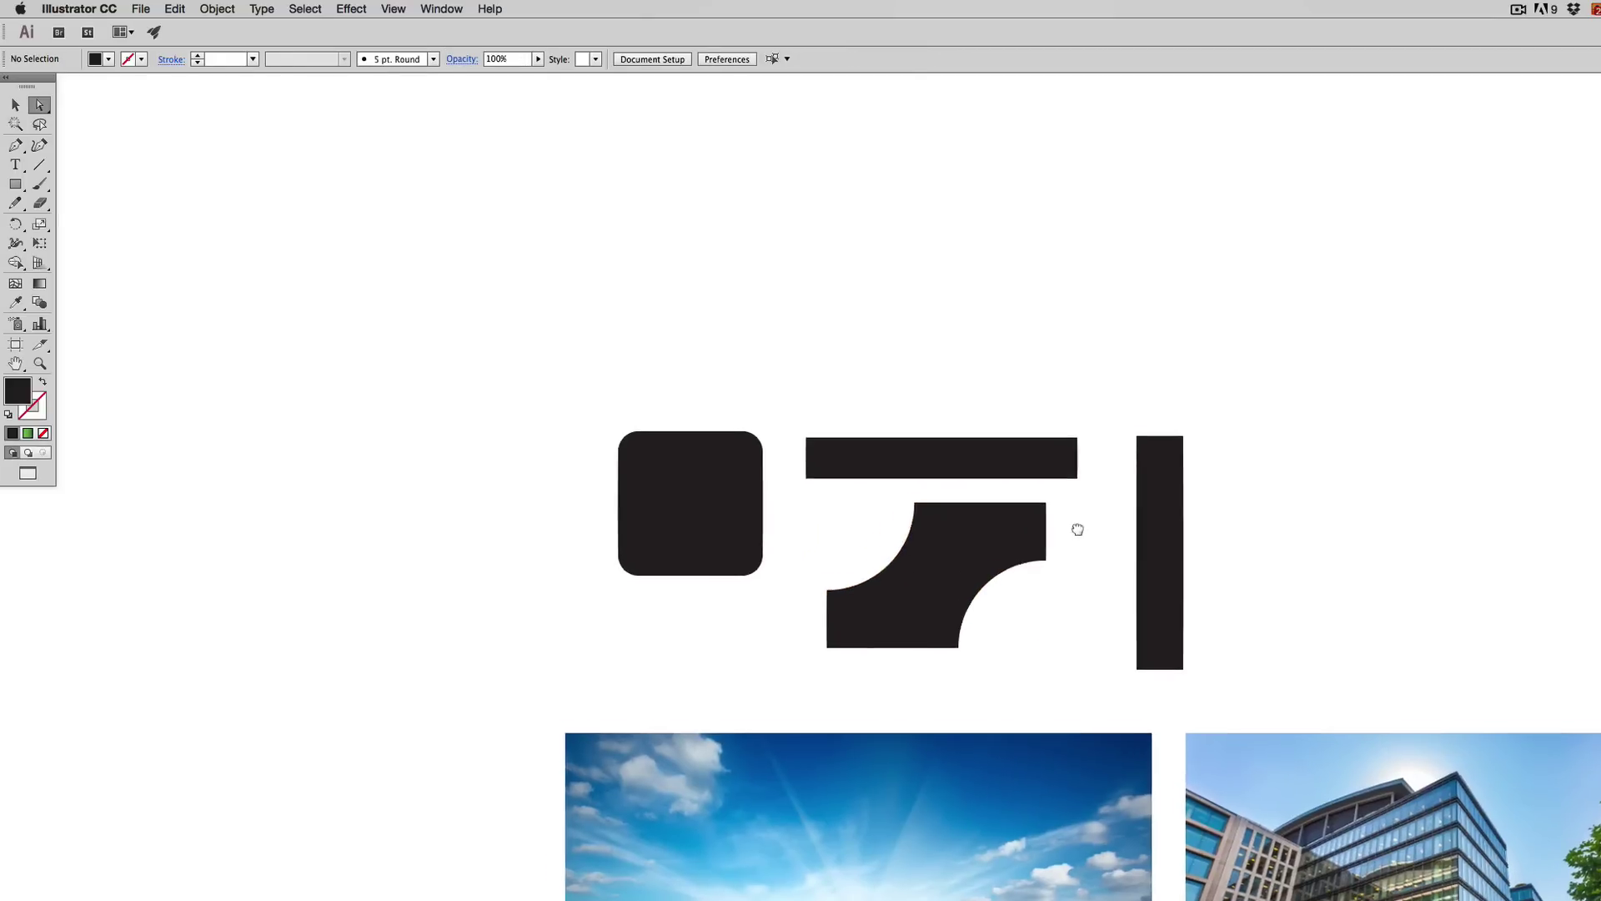
# Round the tall strip fully into a pill, then return its top corners to 0 px
pyautogui.click(1154, 496)
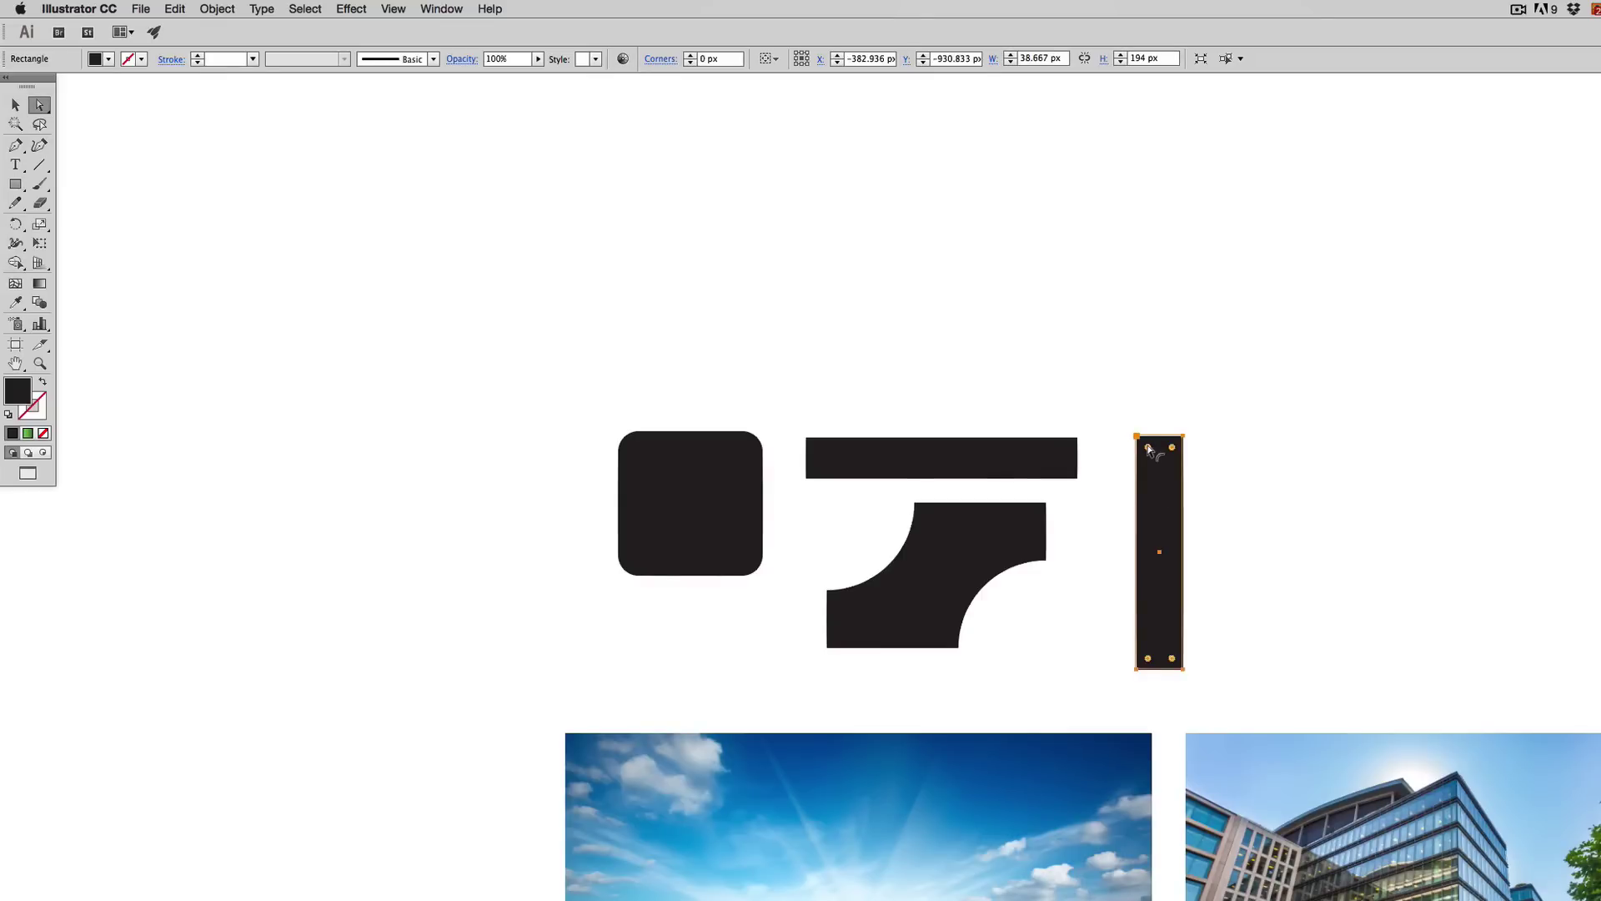
pyautogui.moveTo(1148, 449); pyautogui.dragTo(1157, 473)
pyautogui.click(1223, 473)
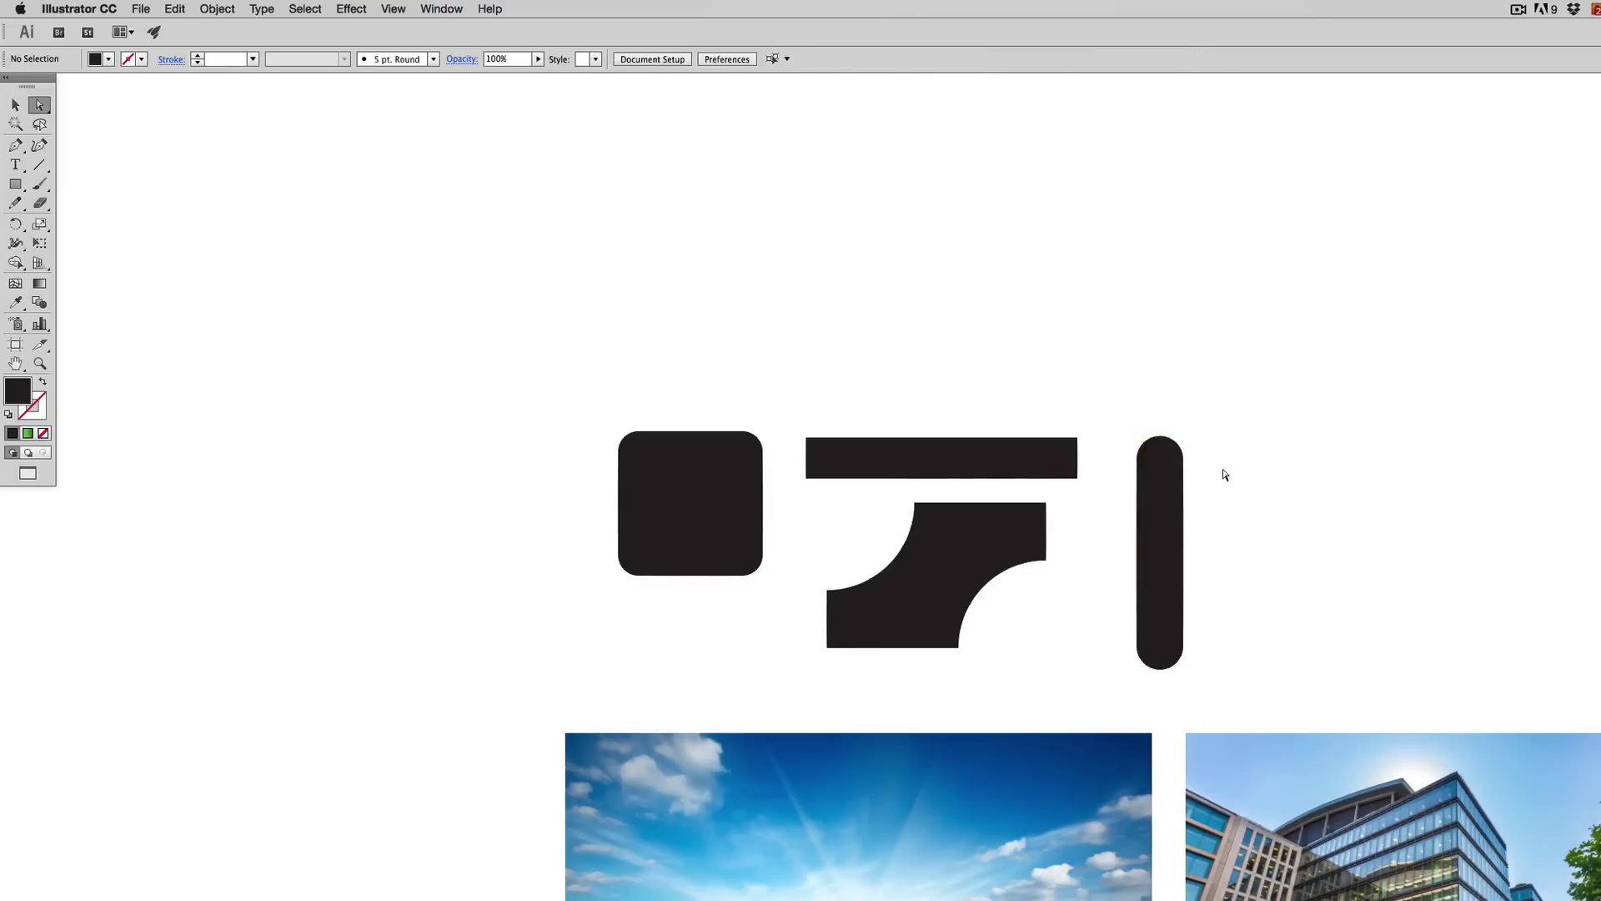
pyautogui.moveTo(1119, 418); pyautogui.dragTo(1238, 546)
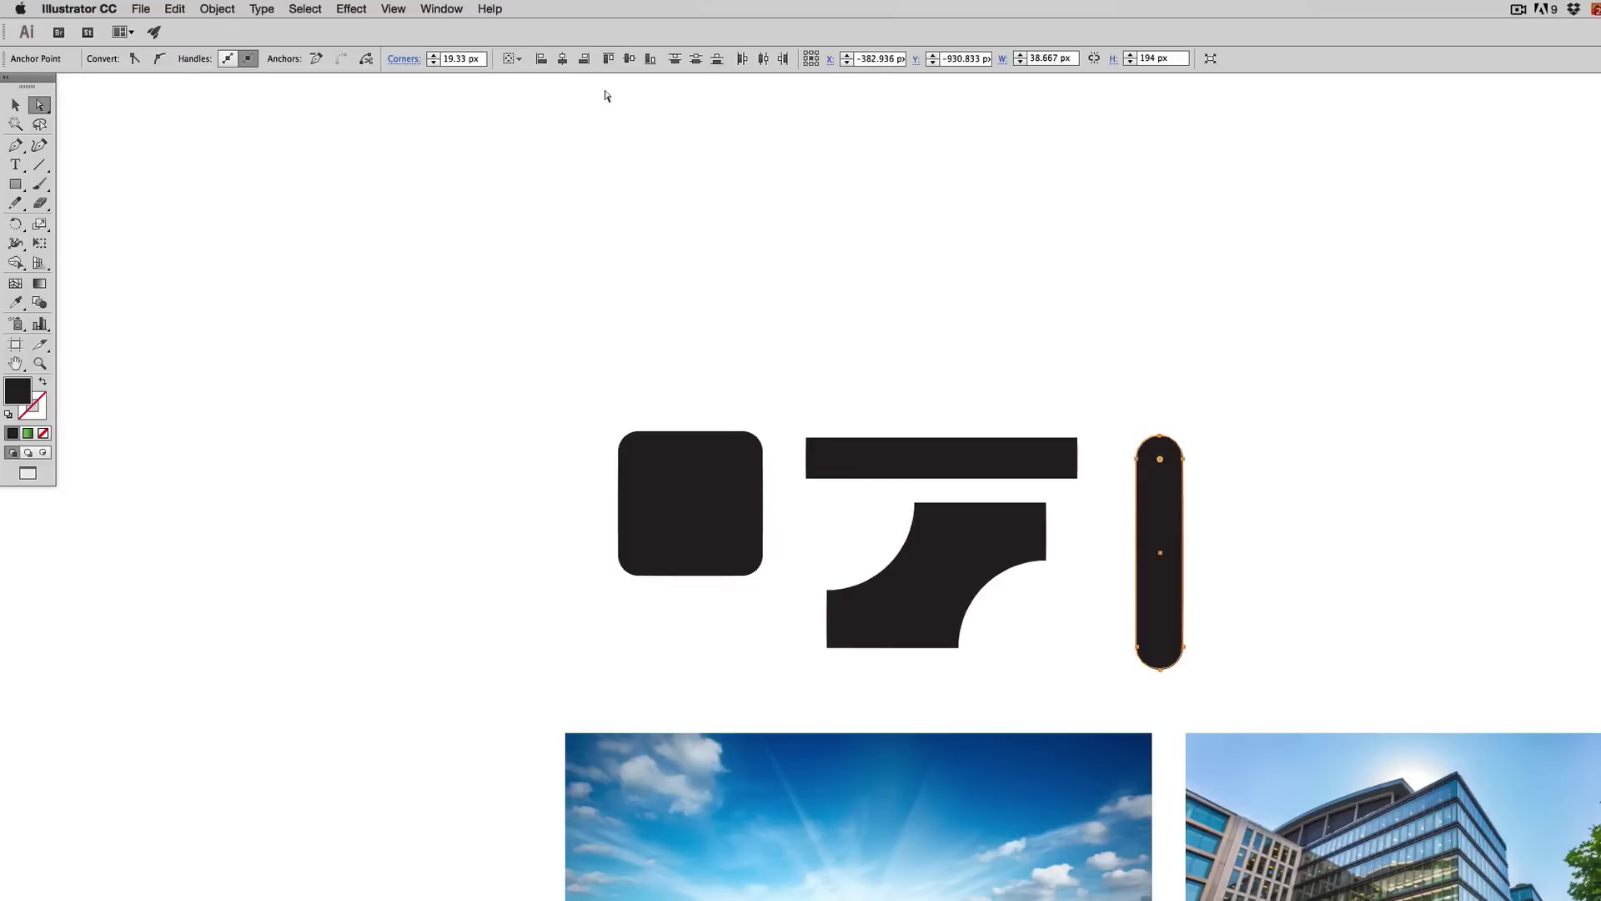
pyautogui.moveTo(1161, 461); pyautogui.dragTo(1165, 393)
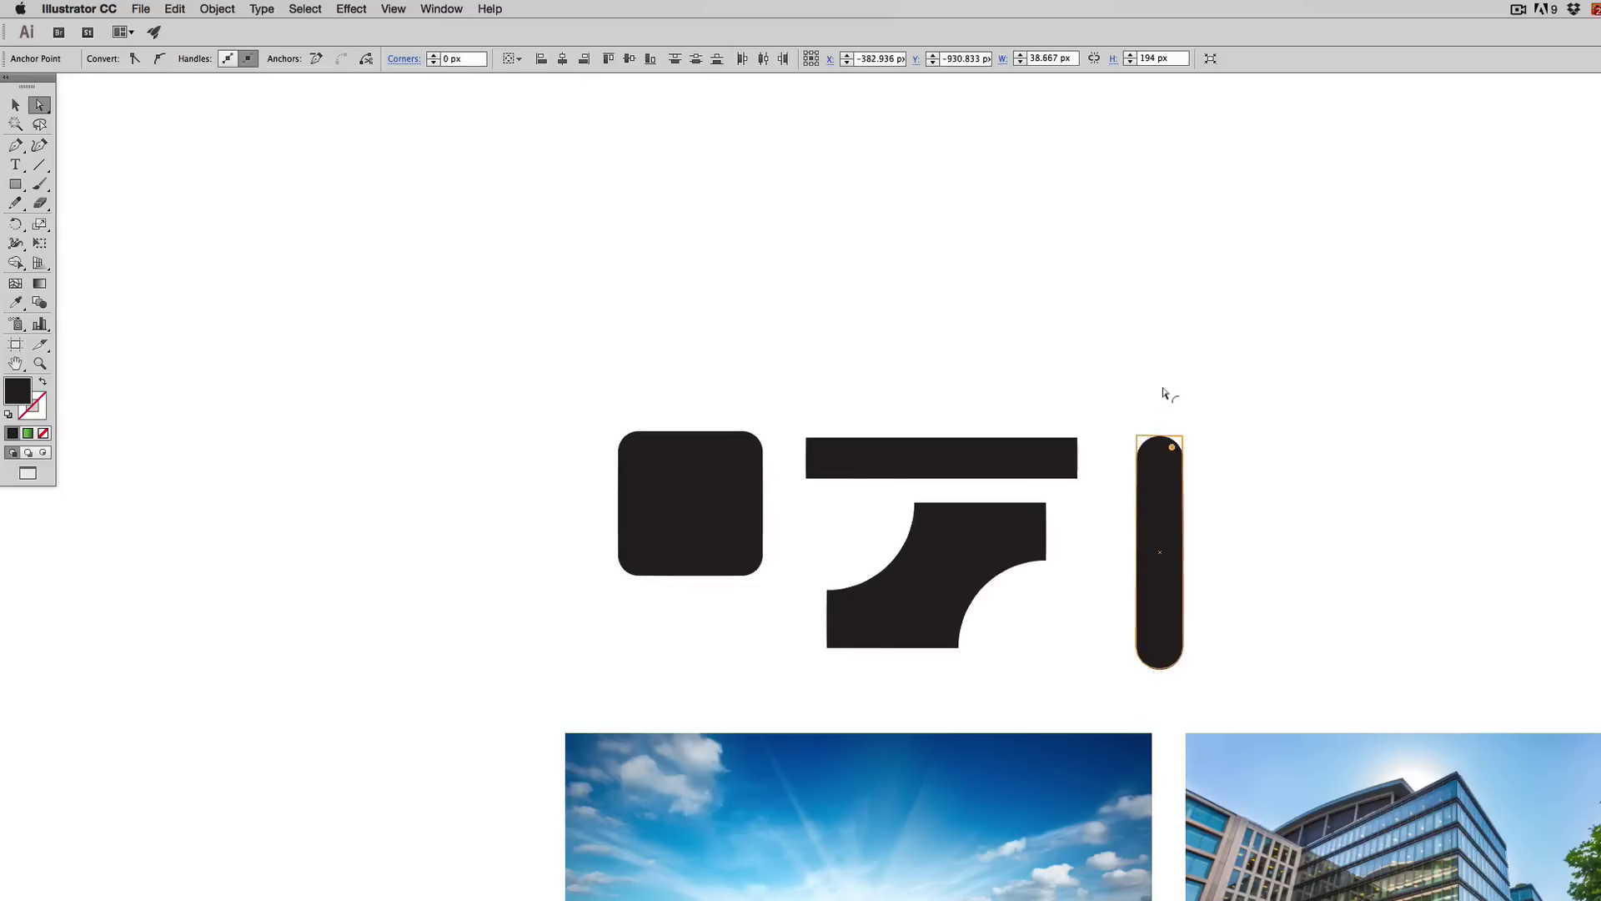
pyautogui.click(1165, 399)
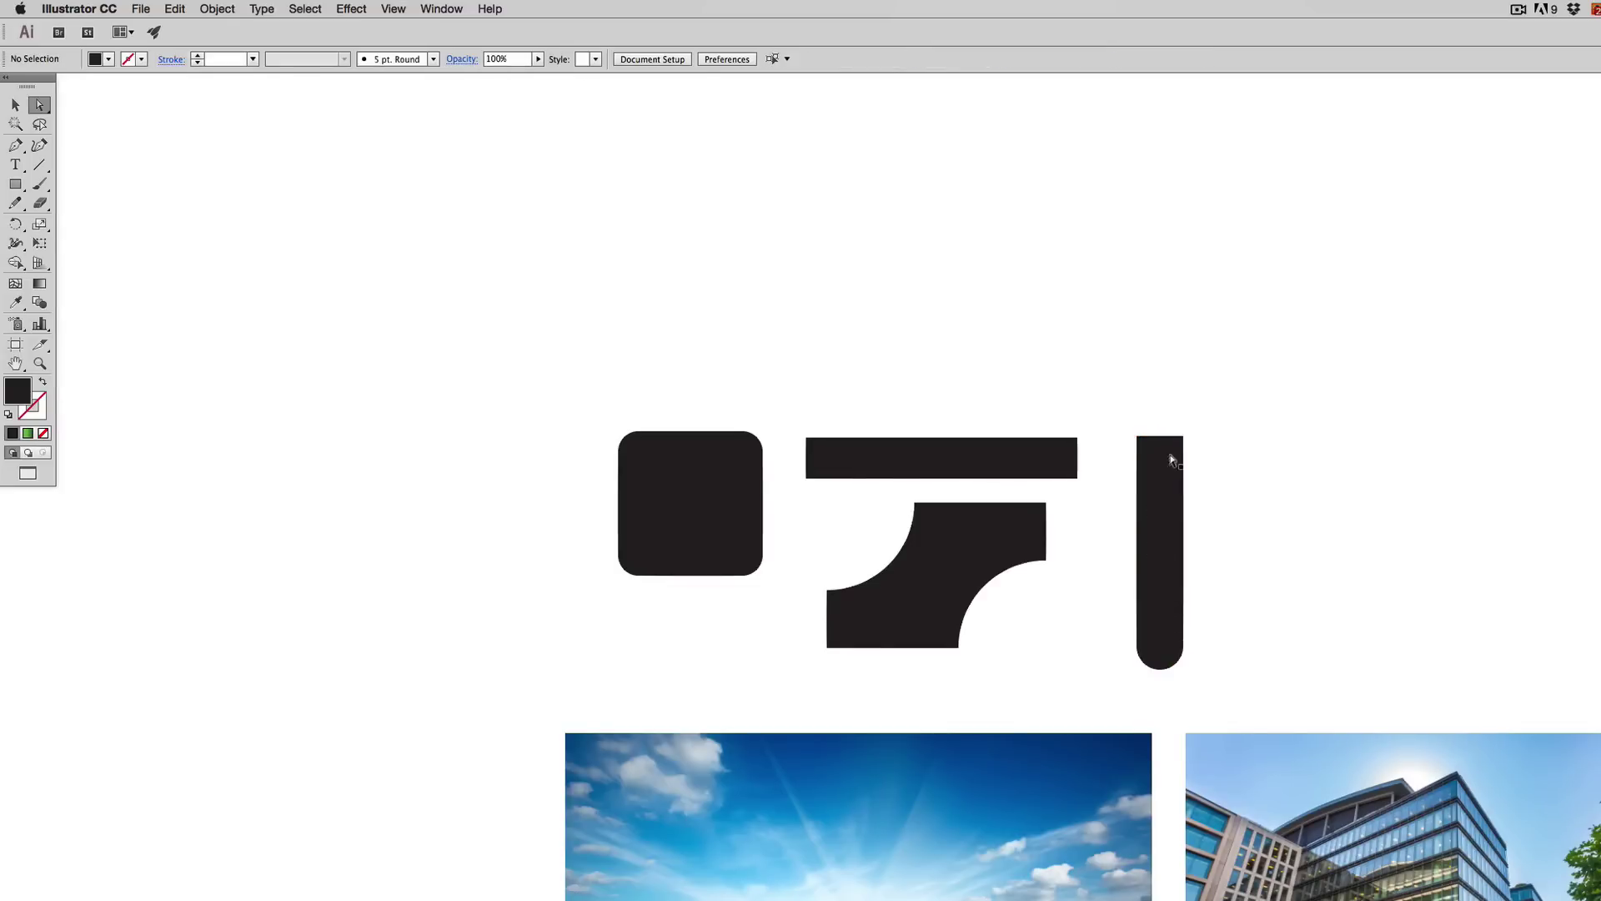
# Draw a closed, notched straight-edged polygon with the Pen tool above the rectangles
pyautogui.scroll(2, 417, 216)
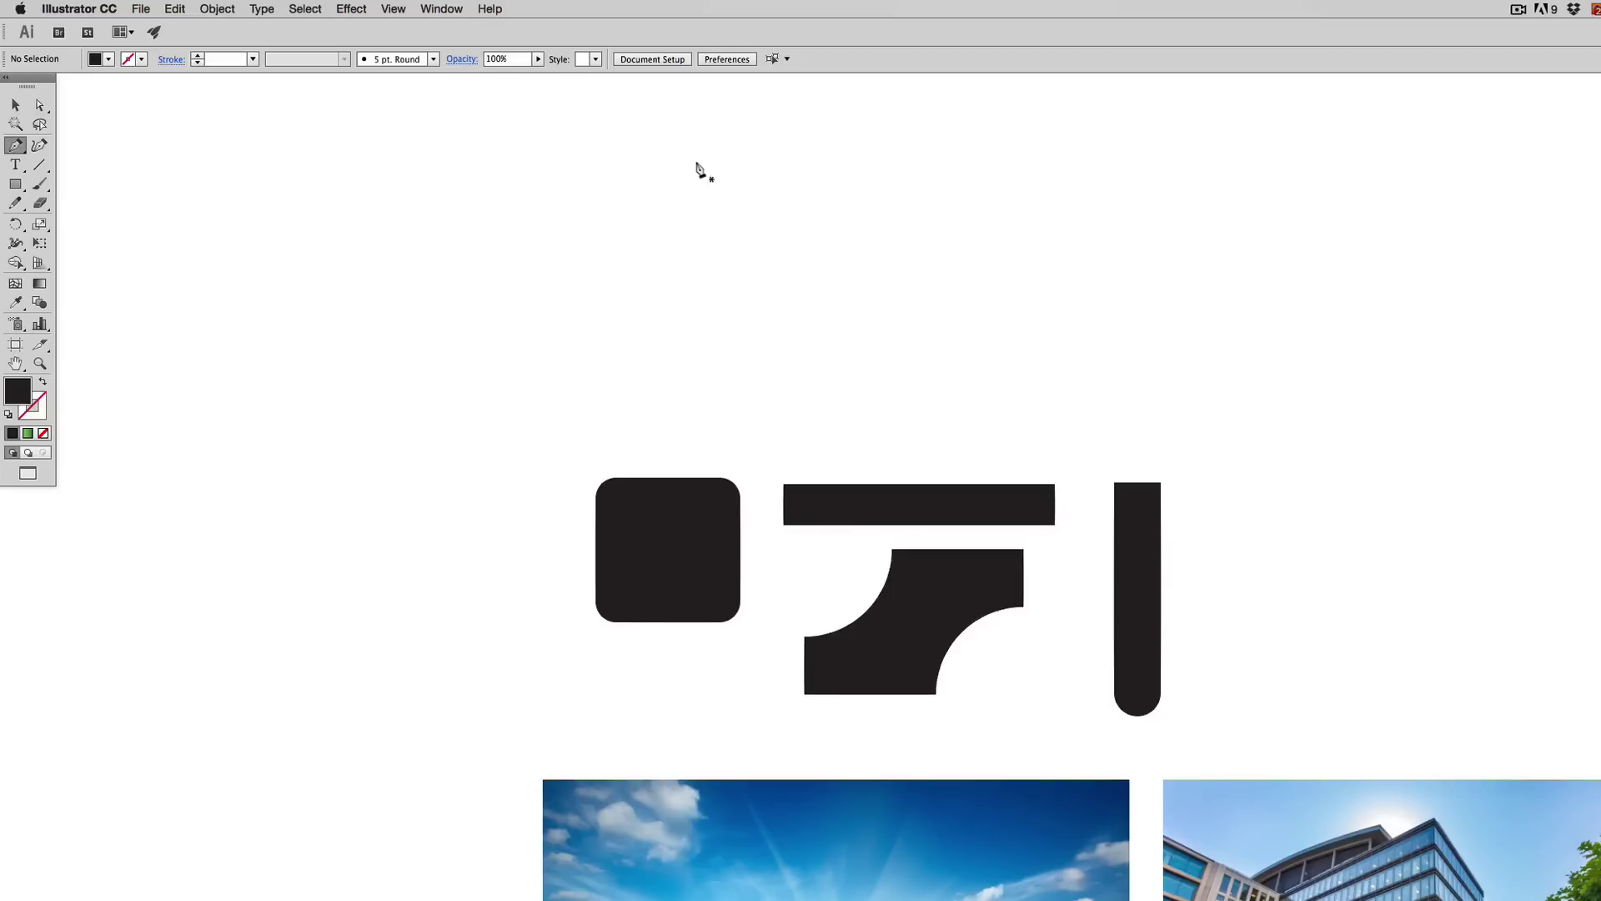
pyautogui.press('p')
pyautogui.click(703, 132)
pyautogui.click(603, 203)
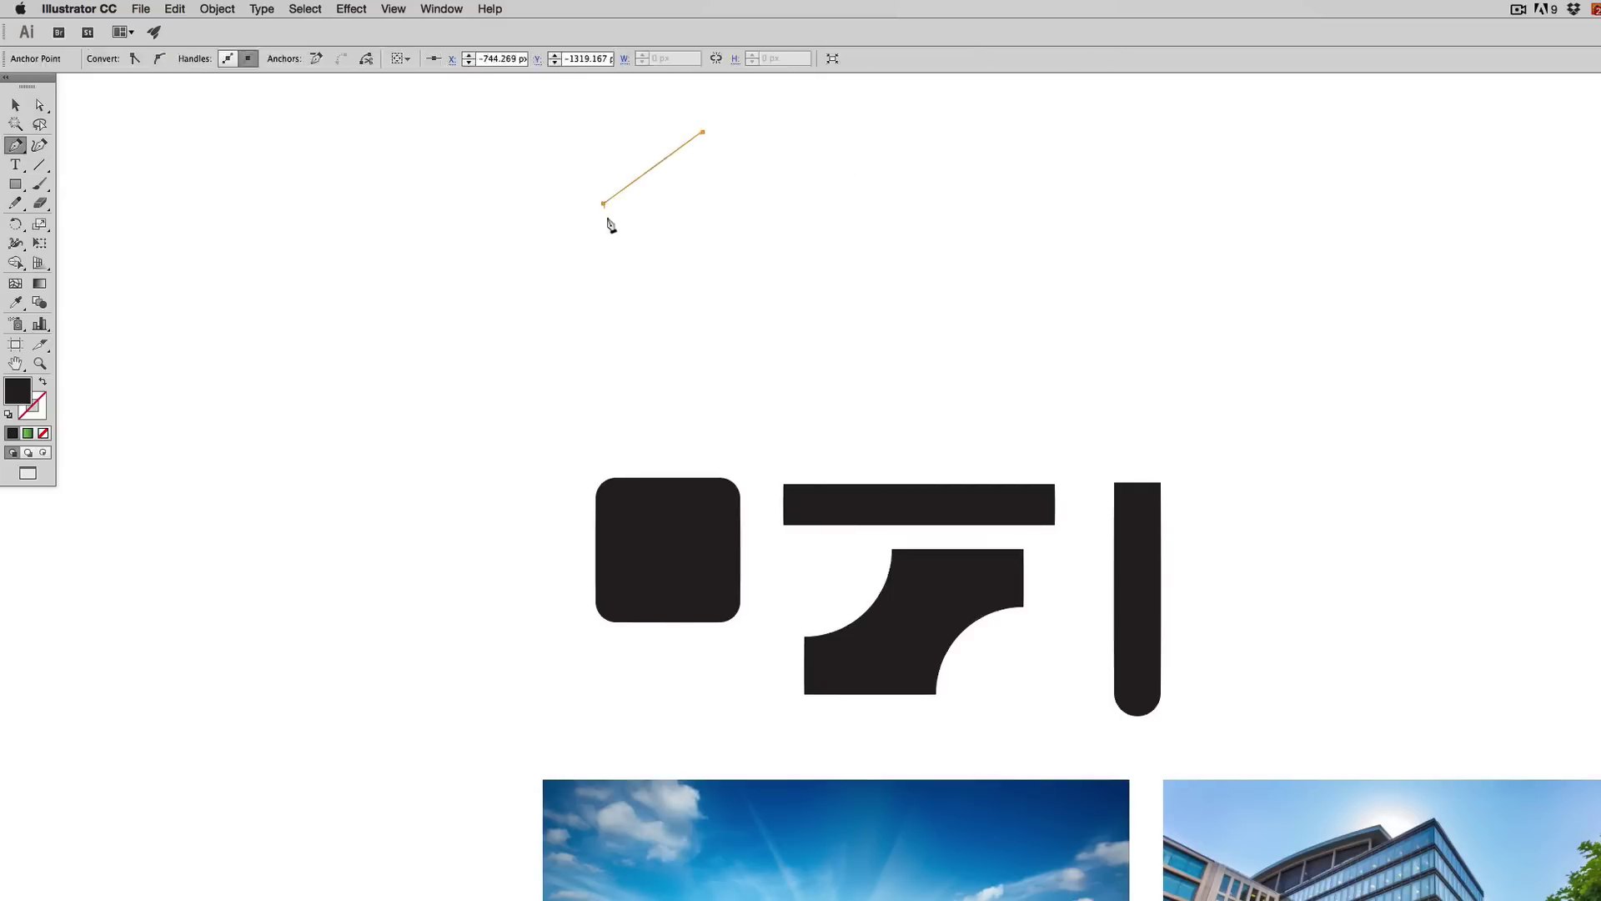
pyautogui.click(612, 363)
pyautogui.click(765, 364)
pyautogui.click(881, 219)
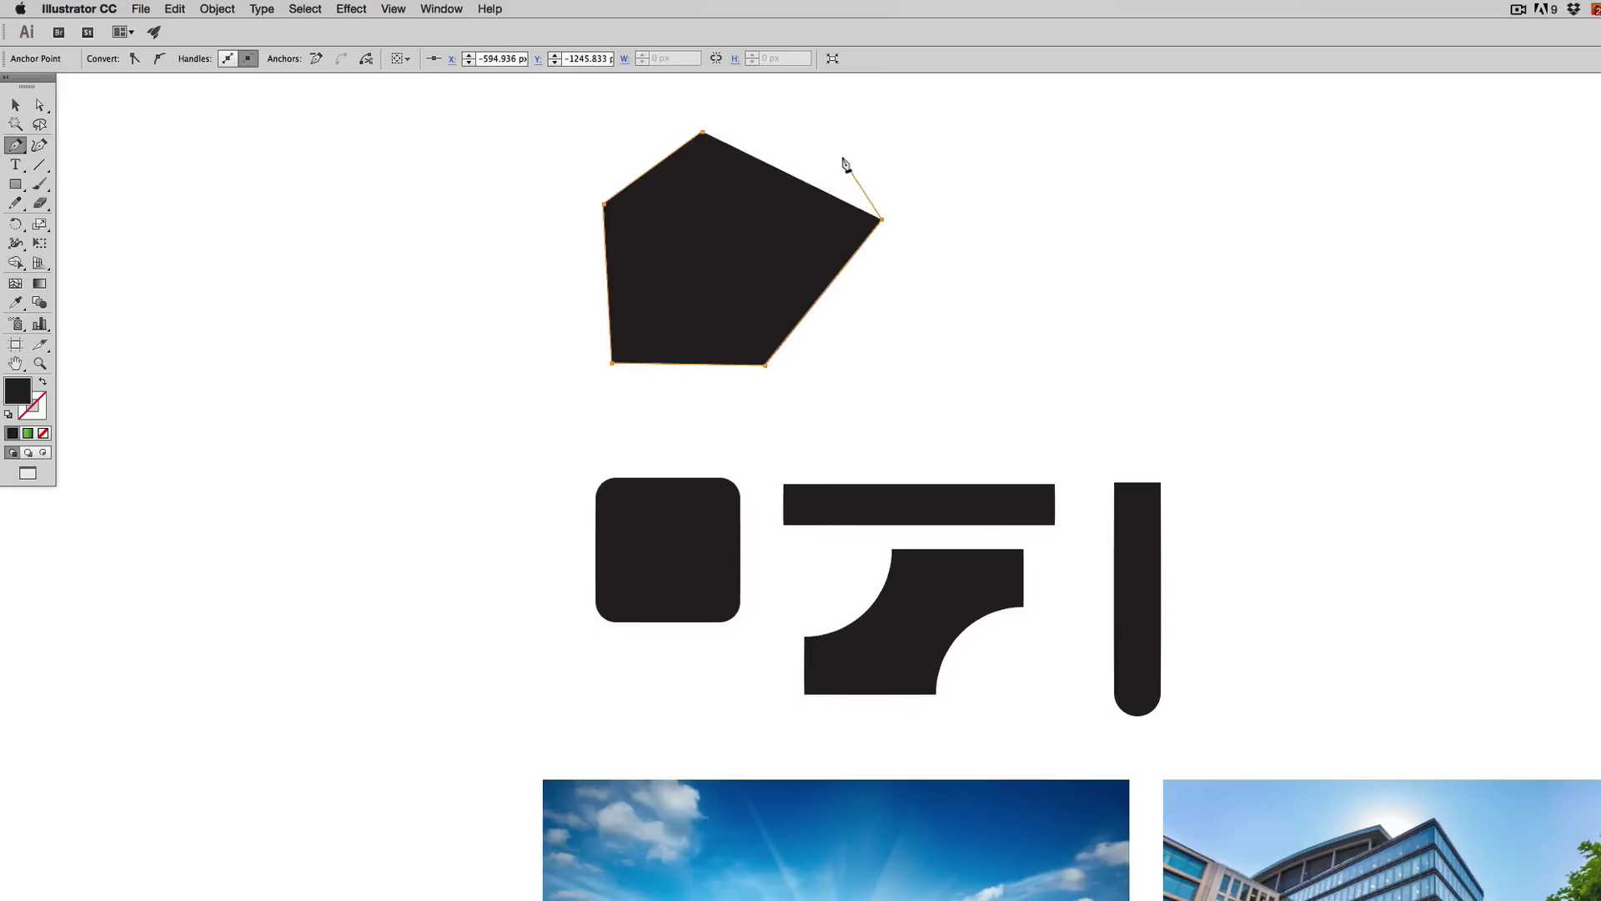
pyautogui.click(842, 157)
pyautogui.click(743, 233)
pyautogui.click(703, 132)
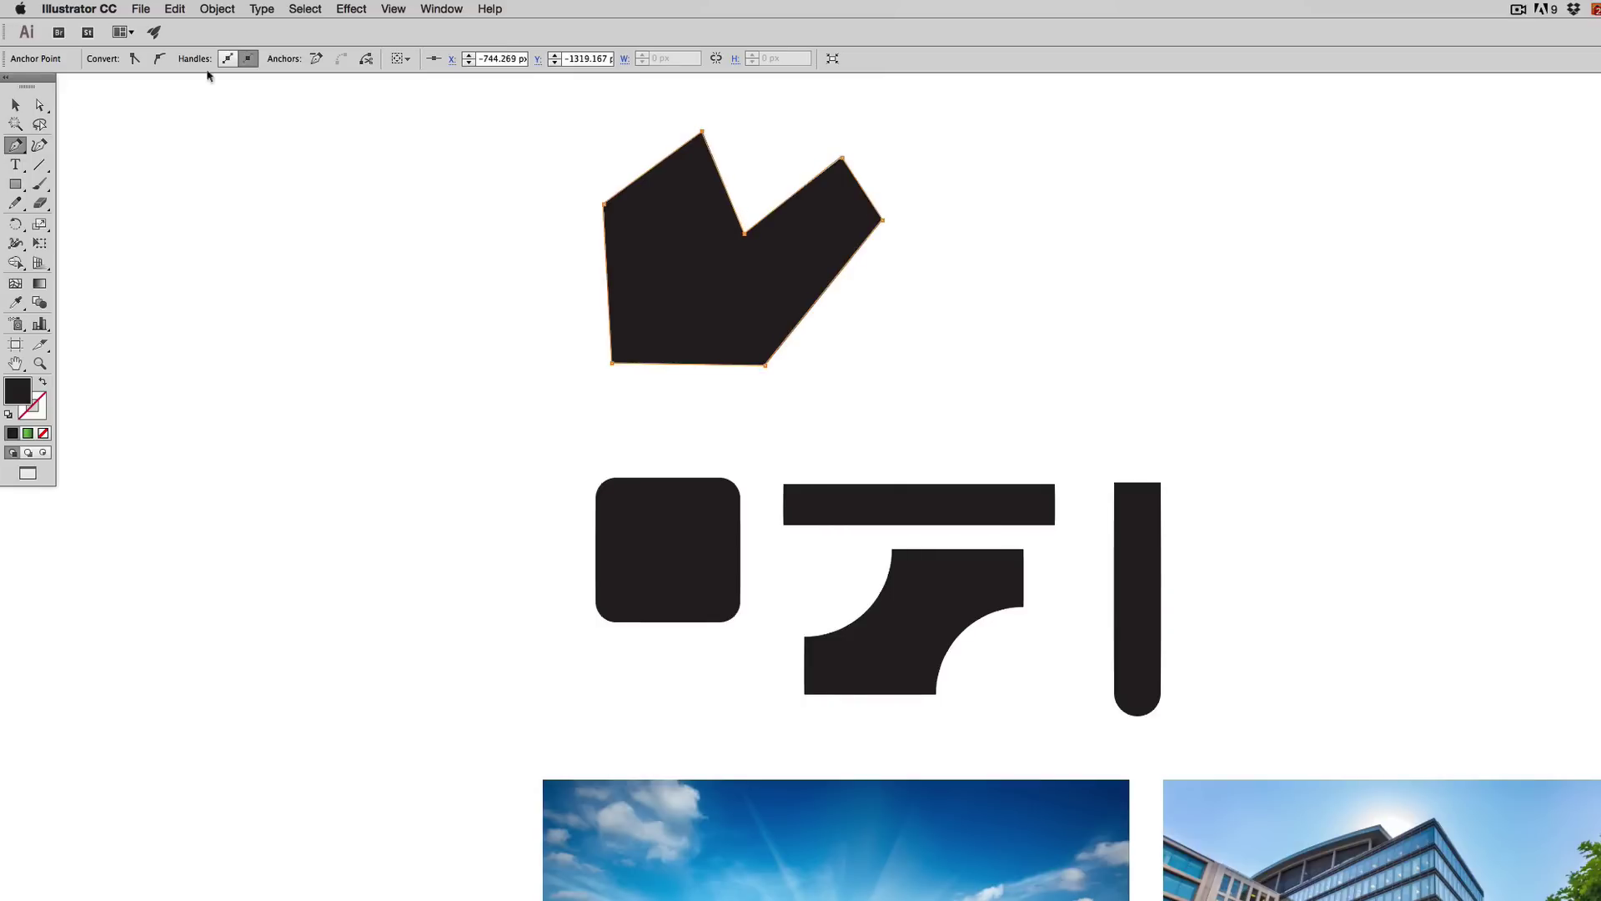
# Round all the polygon's corners with the corner widget, increasing the radius to 34 px
pyautogui.press('v')
pyautogui.click(723, 281)
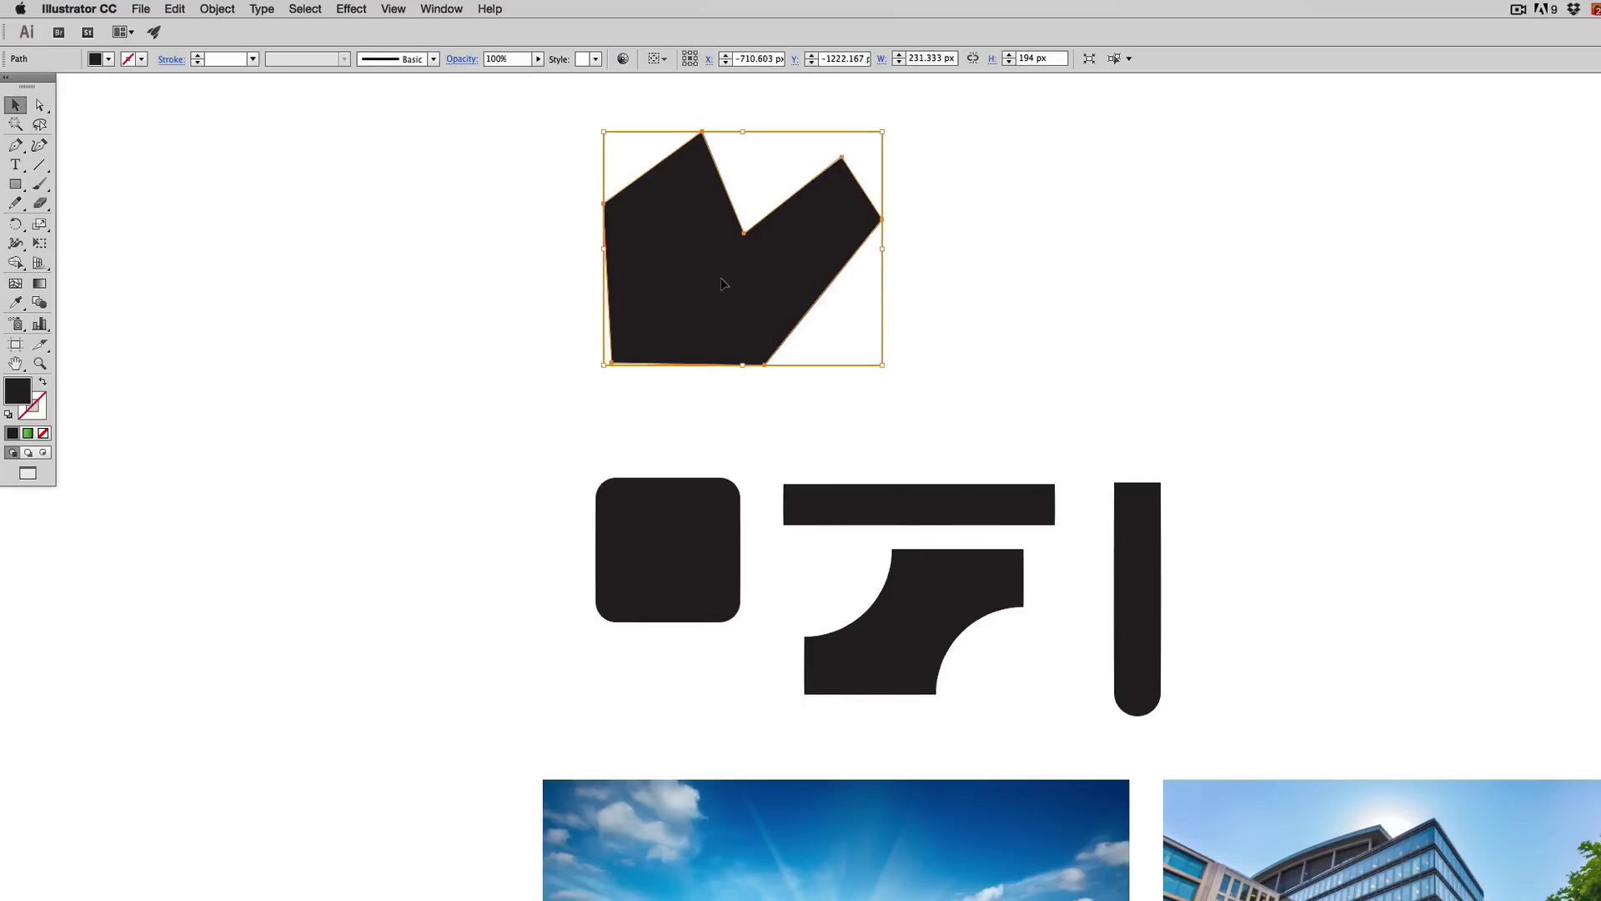
pyautogui.press('a')
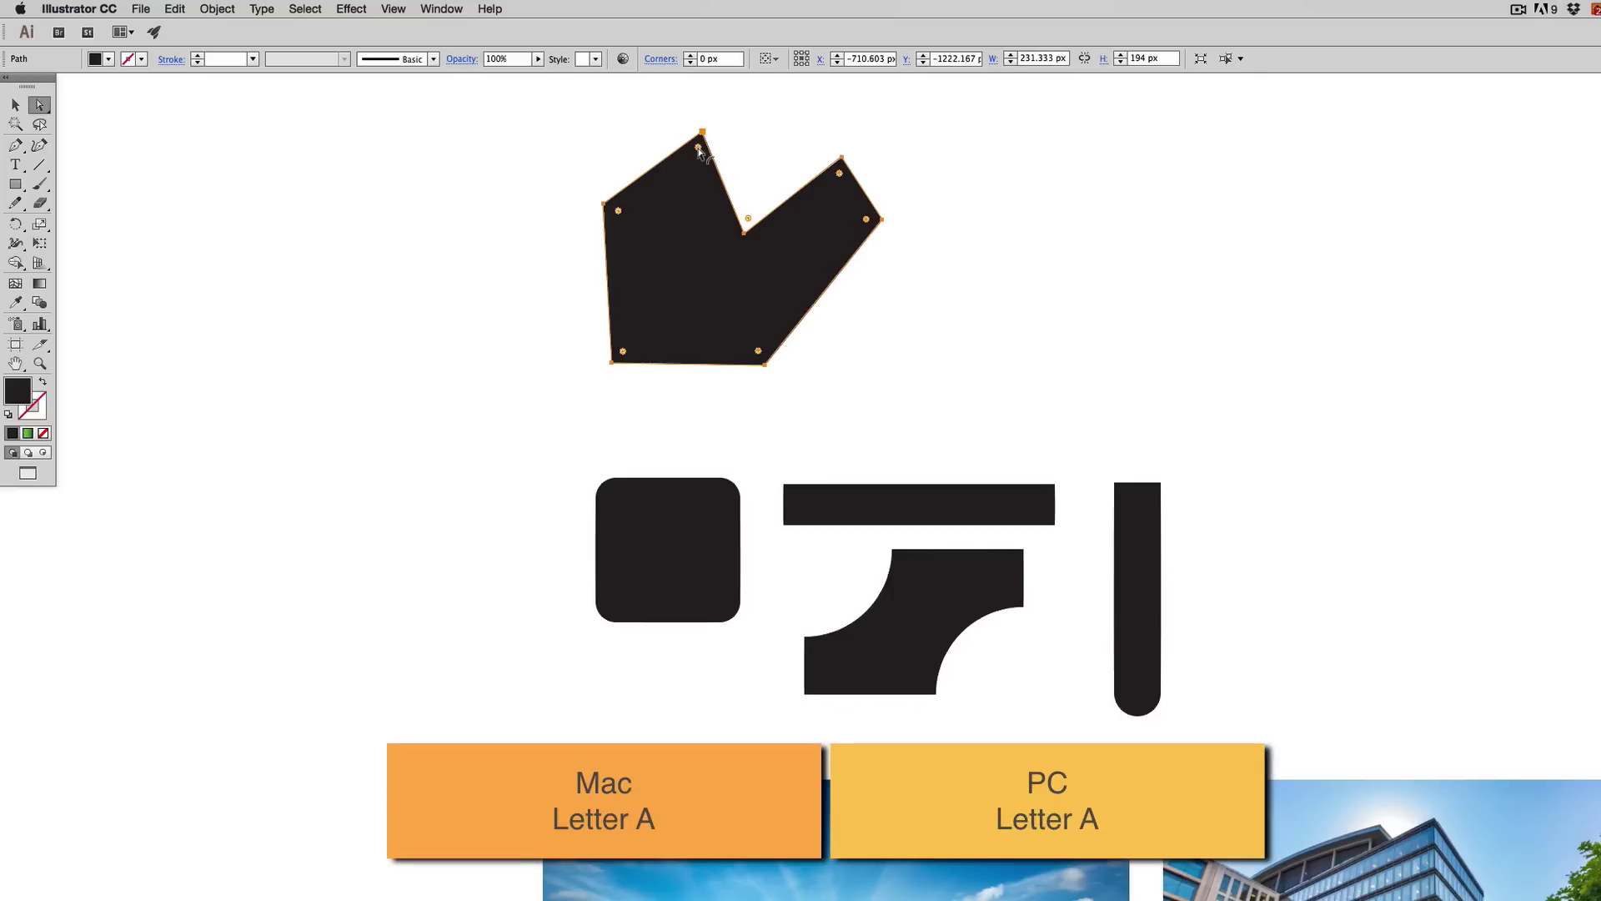
pyautogui.moveTo(698, 148); pyautogui.dragTo(693, 173)
pyautogui.click(909, 349)
pyautogui.scroll(3, 904, 346)
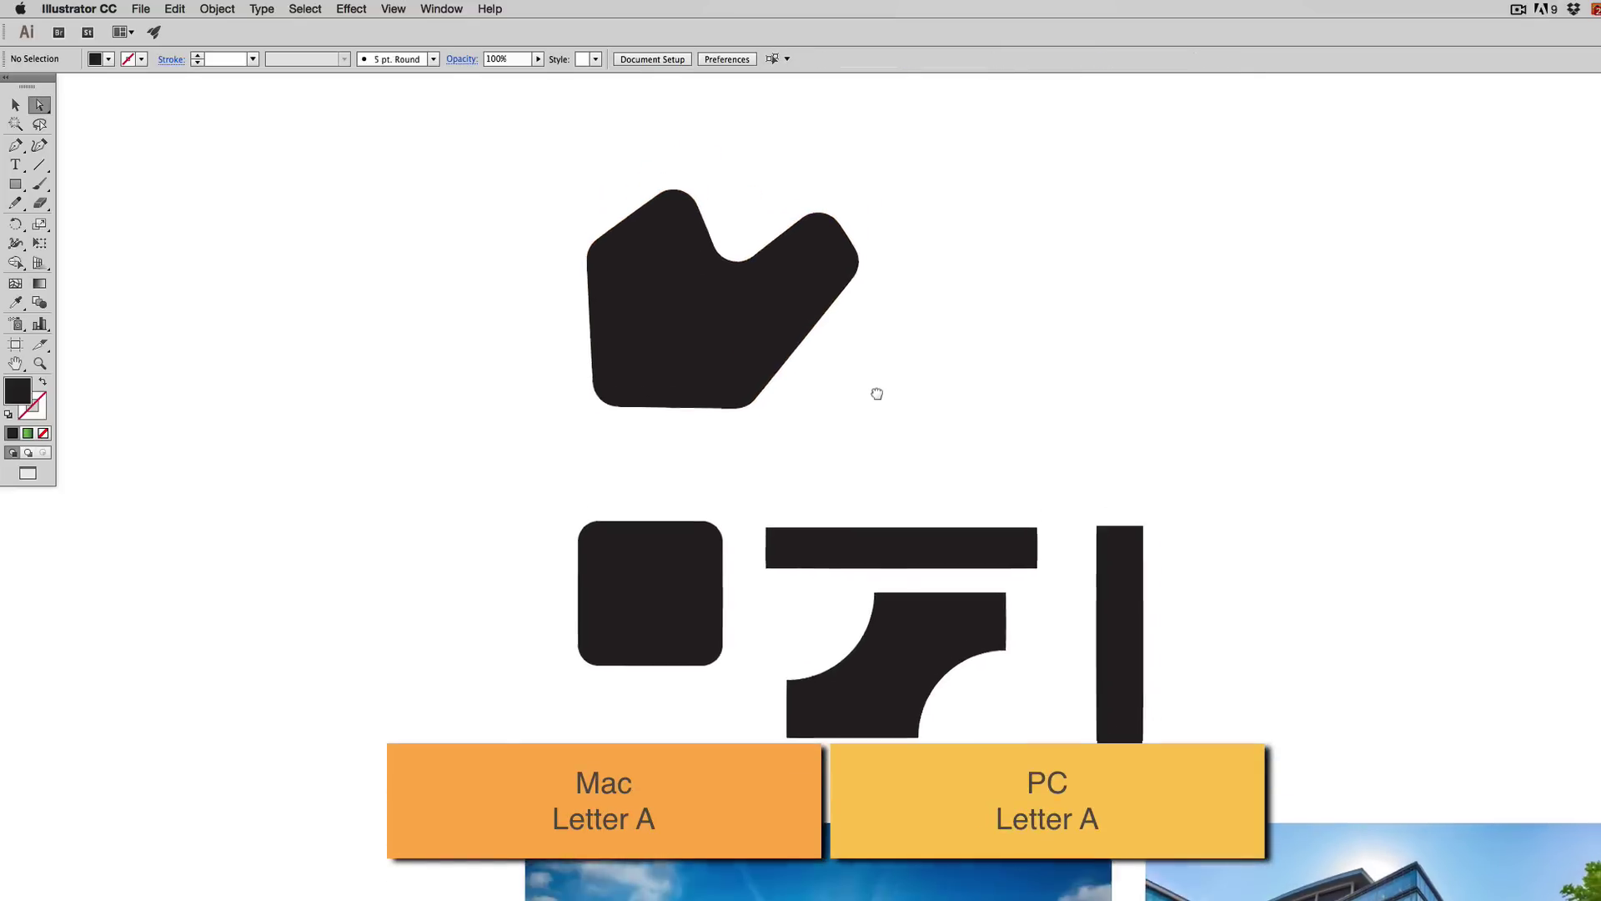
pyautogui.click(761, 368)
pyautogui.moveTo(730, 398); pyautogui.dragTo(699, 343)
pyautogui.click(925, 367)
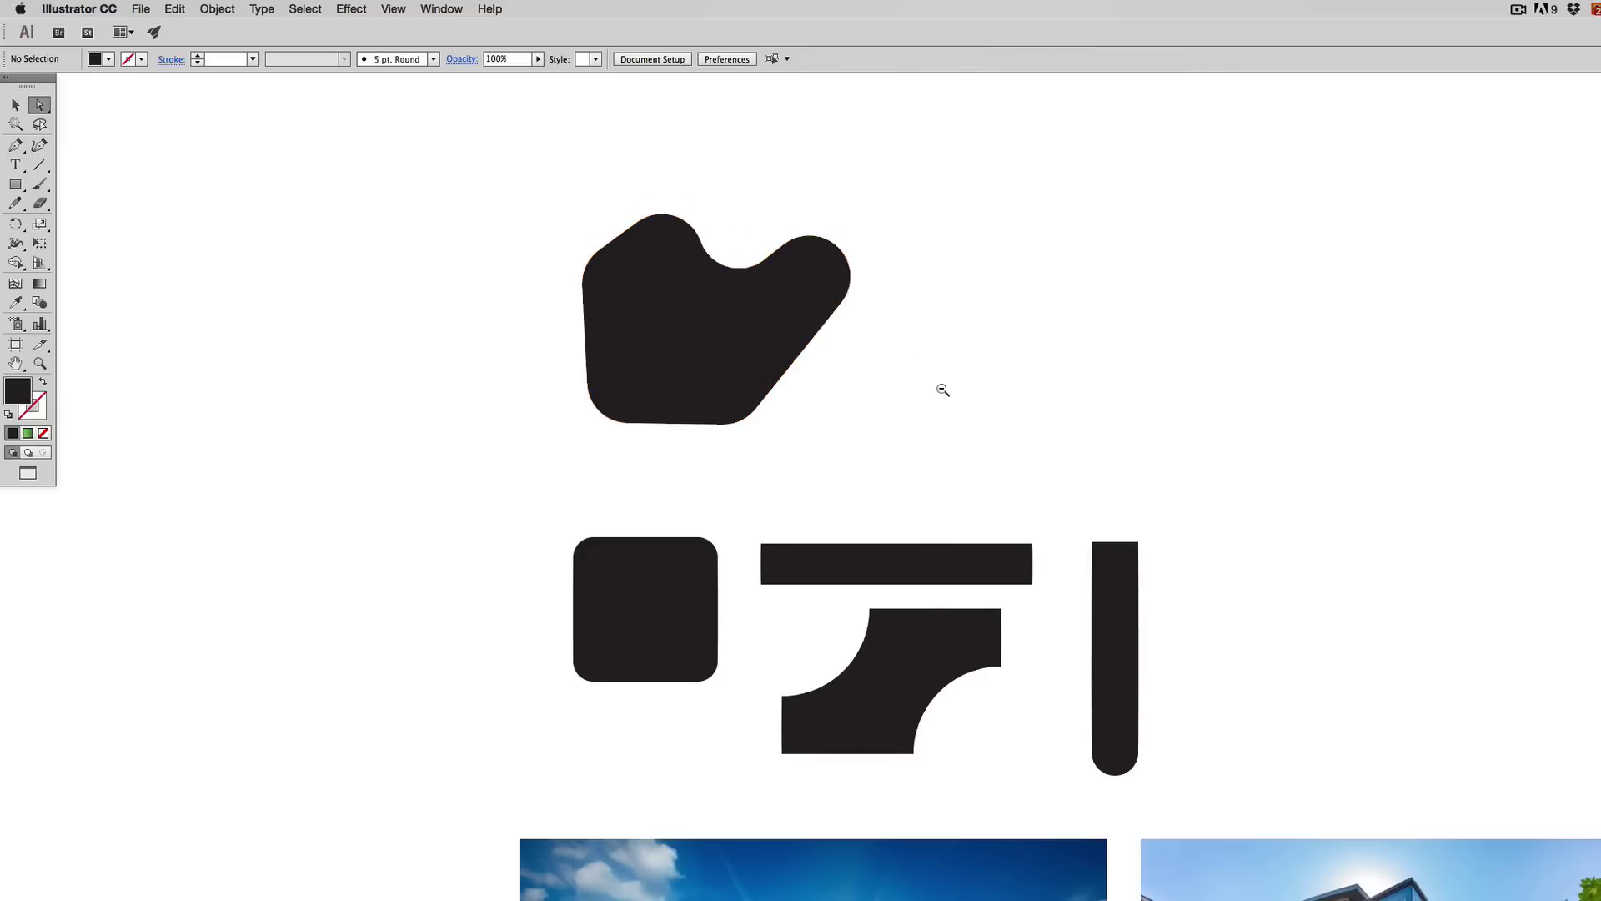
pyautogui.keyDown('alt'); pyautogui.click(943, 389); pyautogui.keyUp('alt')
pyautogui.moveTo(997, 547); pyautogui.dragTo(827, 451)
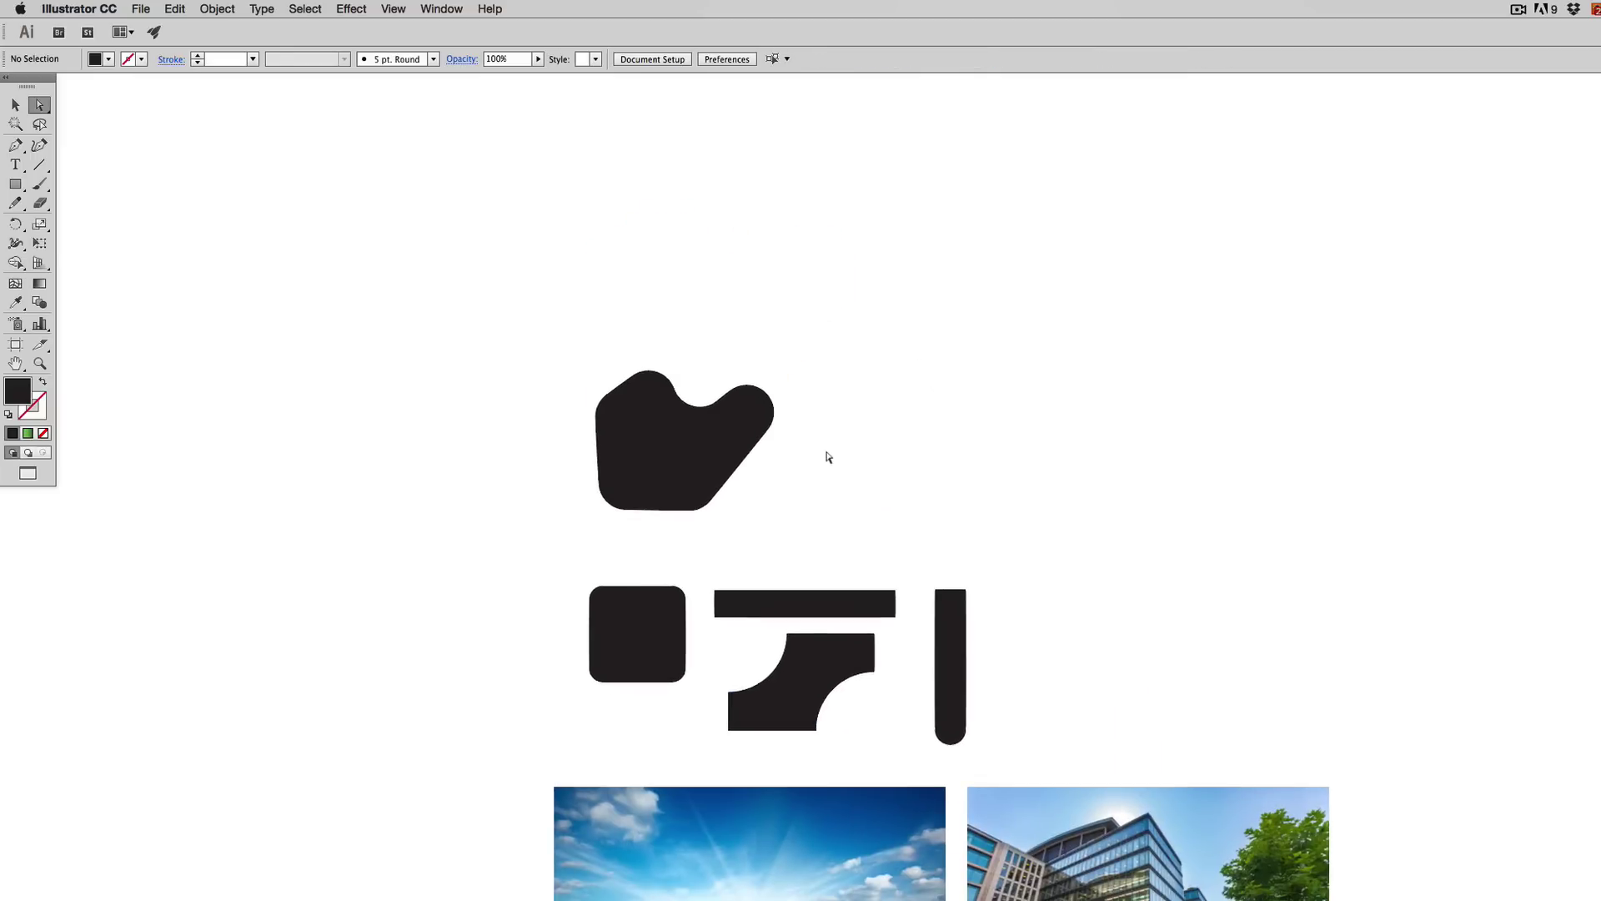
# Clip the sky photo into an enlarged copy of the curved-corner shape
pyautogui.press('v')
pyautogui.moveTo(818, 592); pyautogui.dragTo(819, 394)
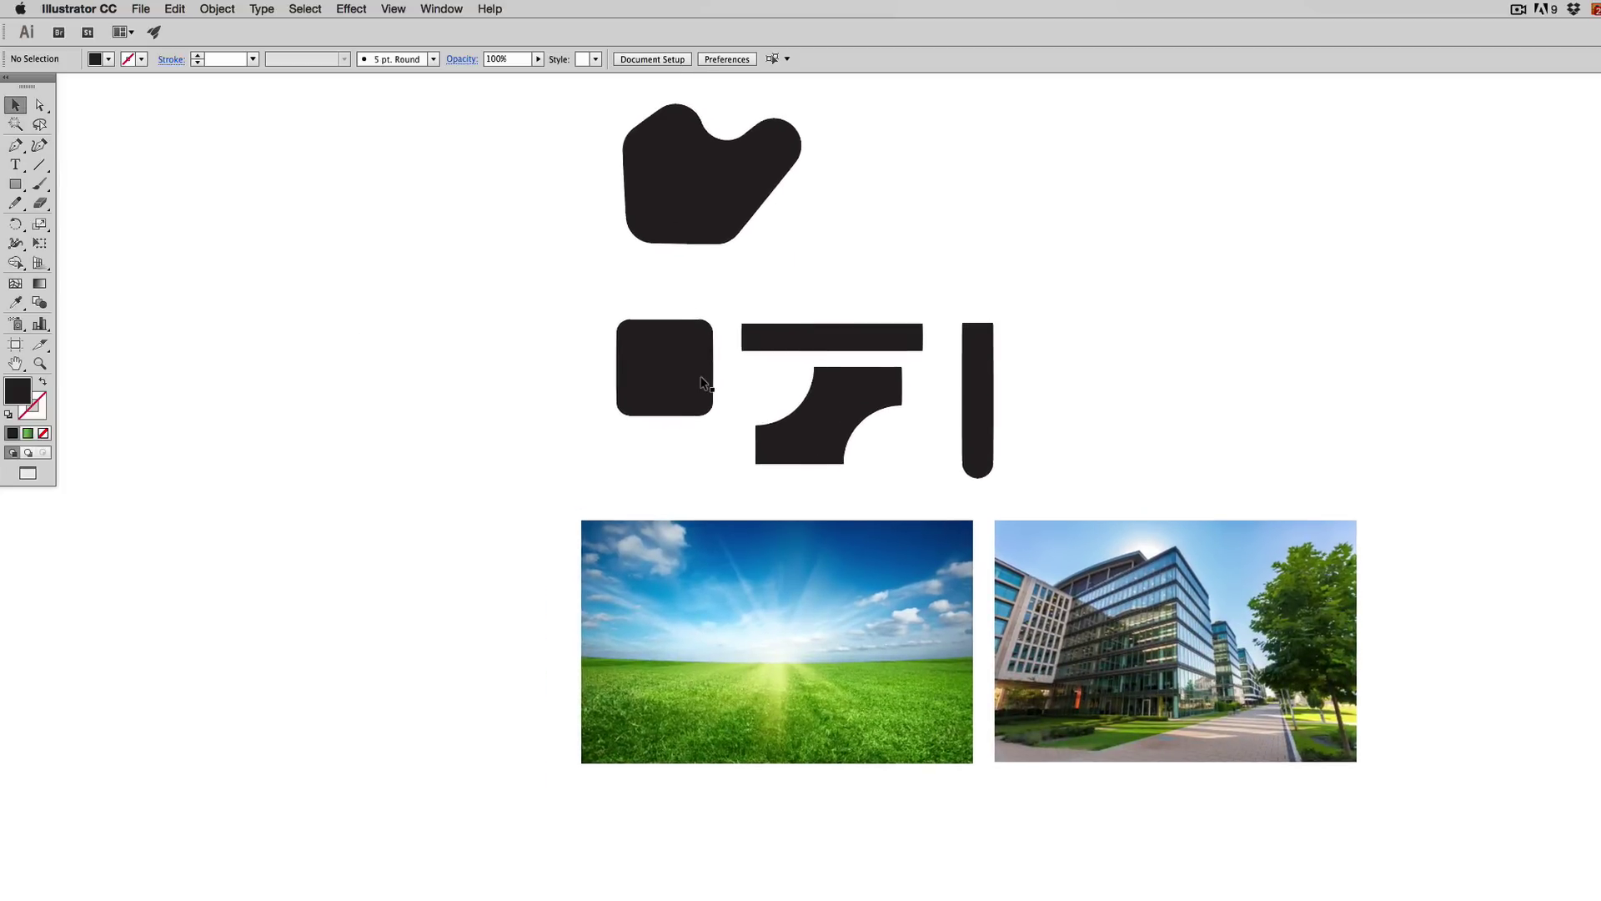
pyautogui.click(815, 423)
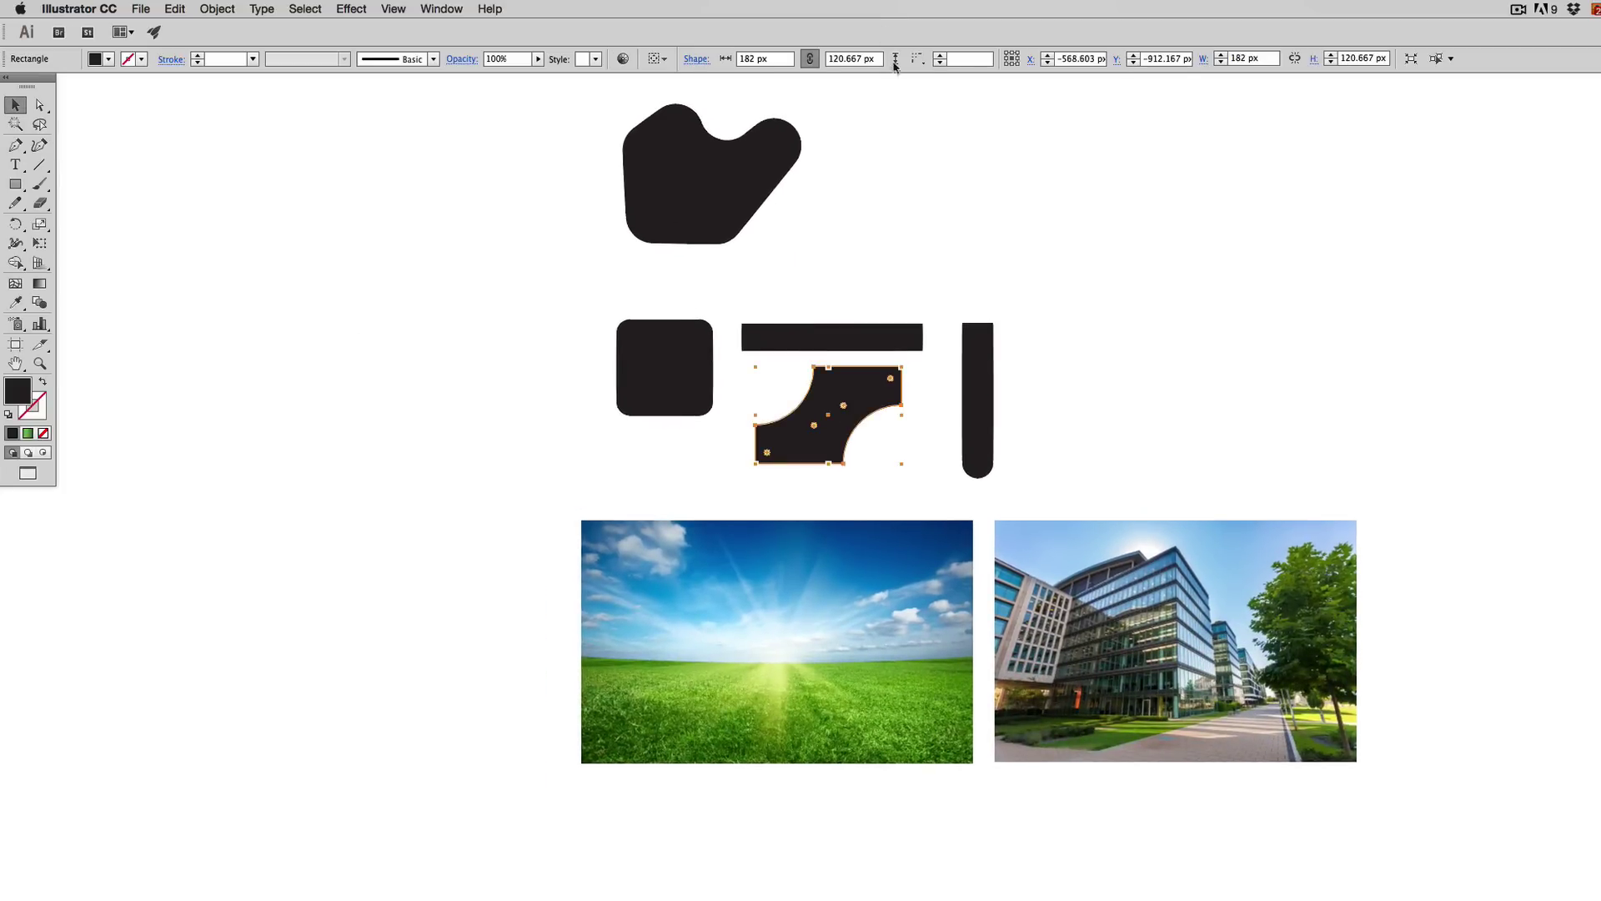
pyautogui.moveTo(838, 409); pyautogui.dragTo(760, 653)
pyautogui.moveTo(823, 611); pyautogui.dragTo(903, 554)
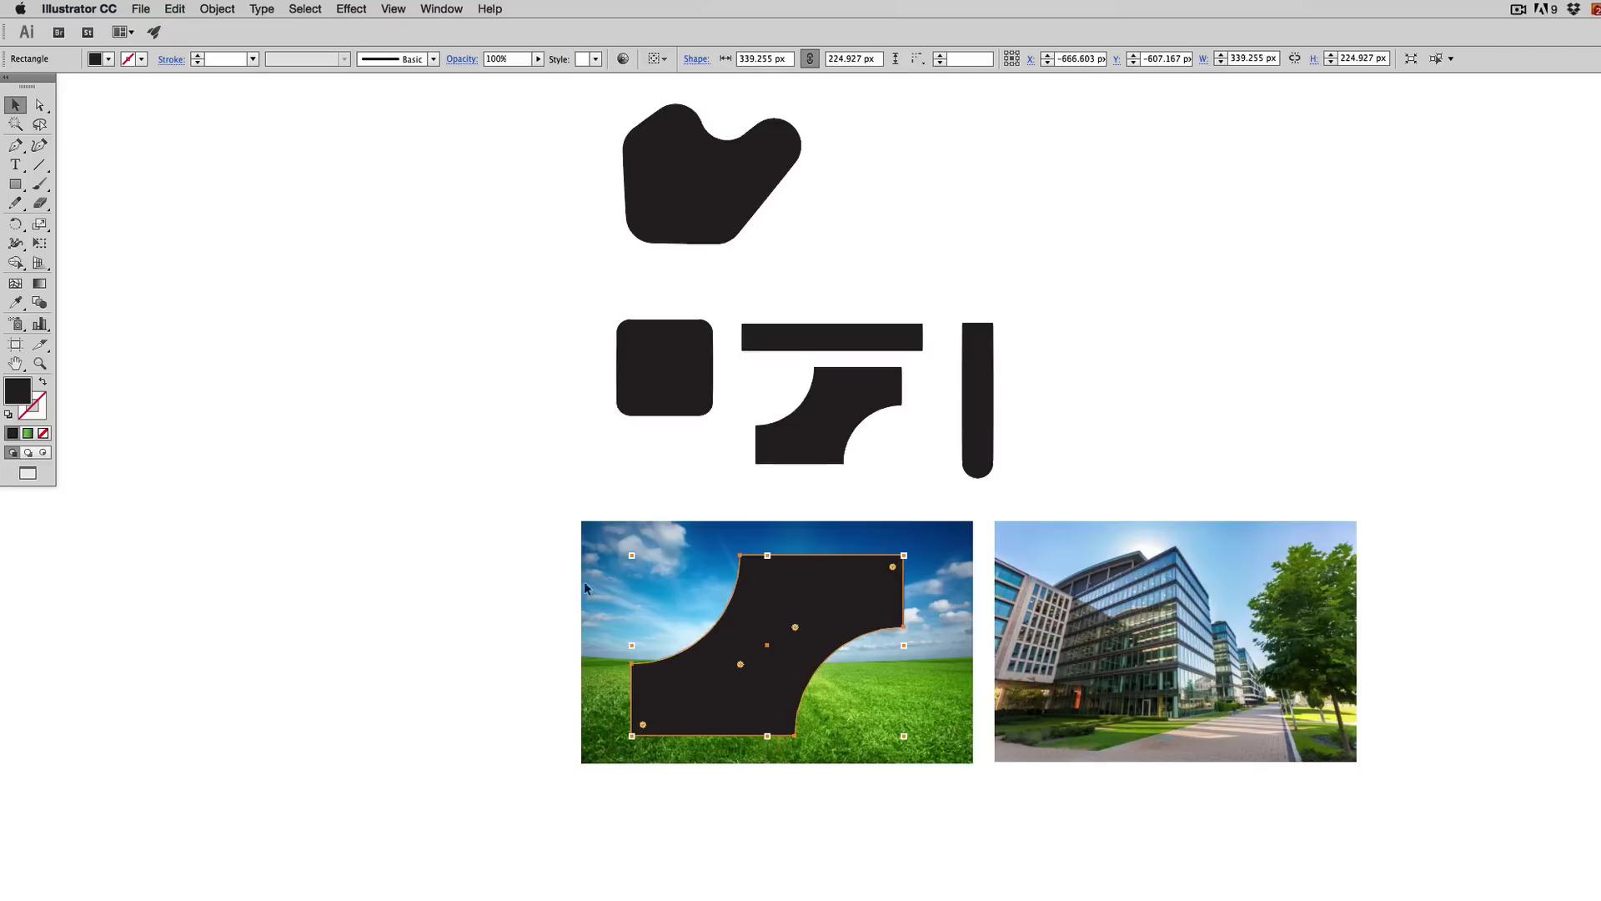
pyautogui.moveTo(418, 561); pyautogui.dragTo(813, 706)
pyautogui.rightClick(774, 641)
pyautogui.click(824, 730)
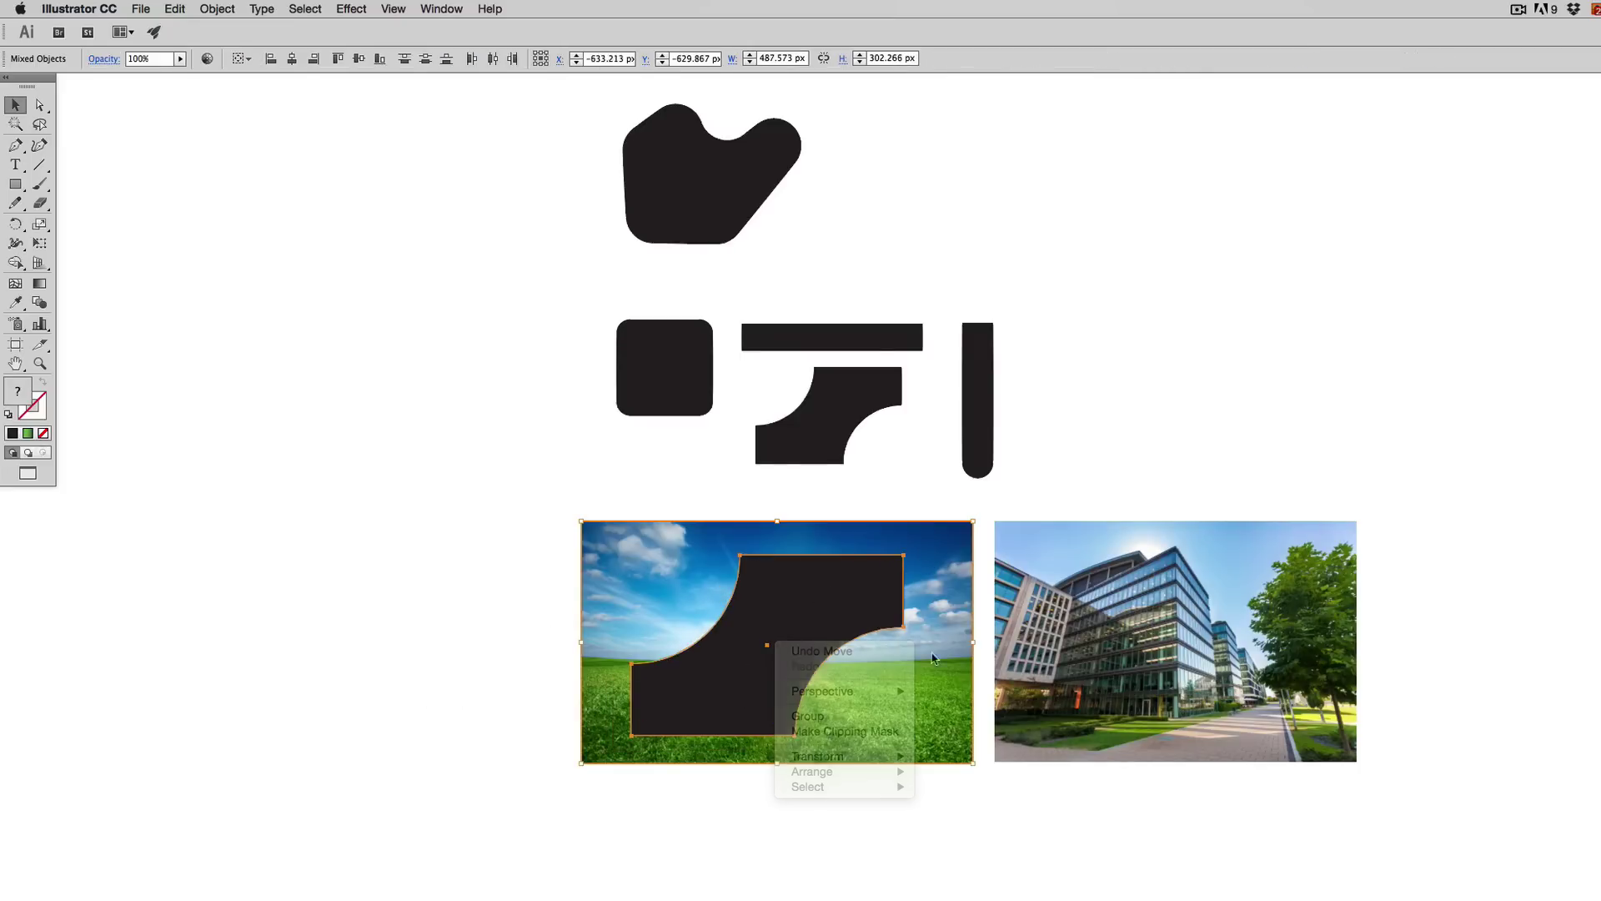
pyautogui.click(1214, 327)
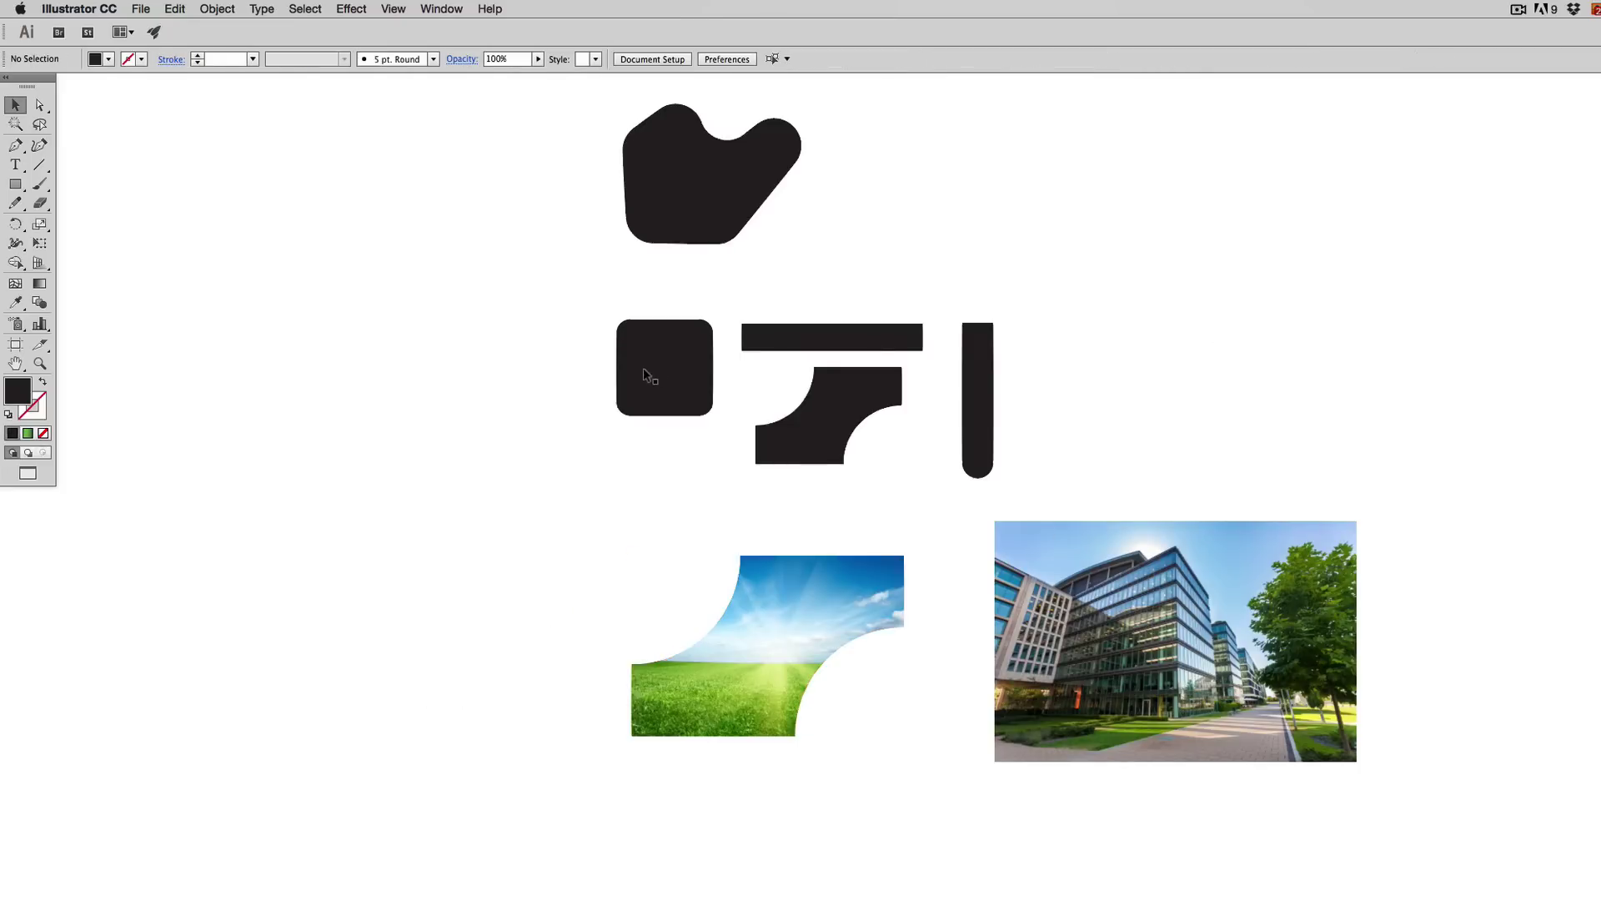
# Clip the building photo into a copy of the rounded blob shape
pyautogui.moveTo(659, 373); pyautogui.dragTo(1209, 660)
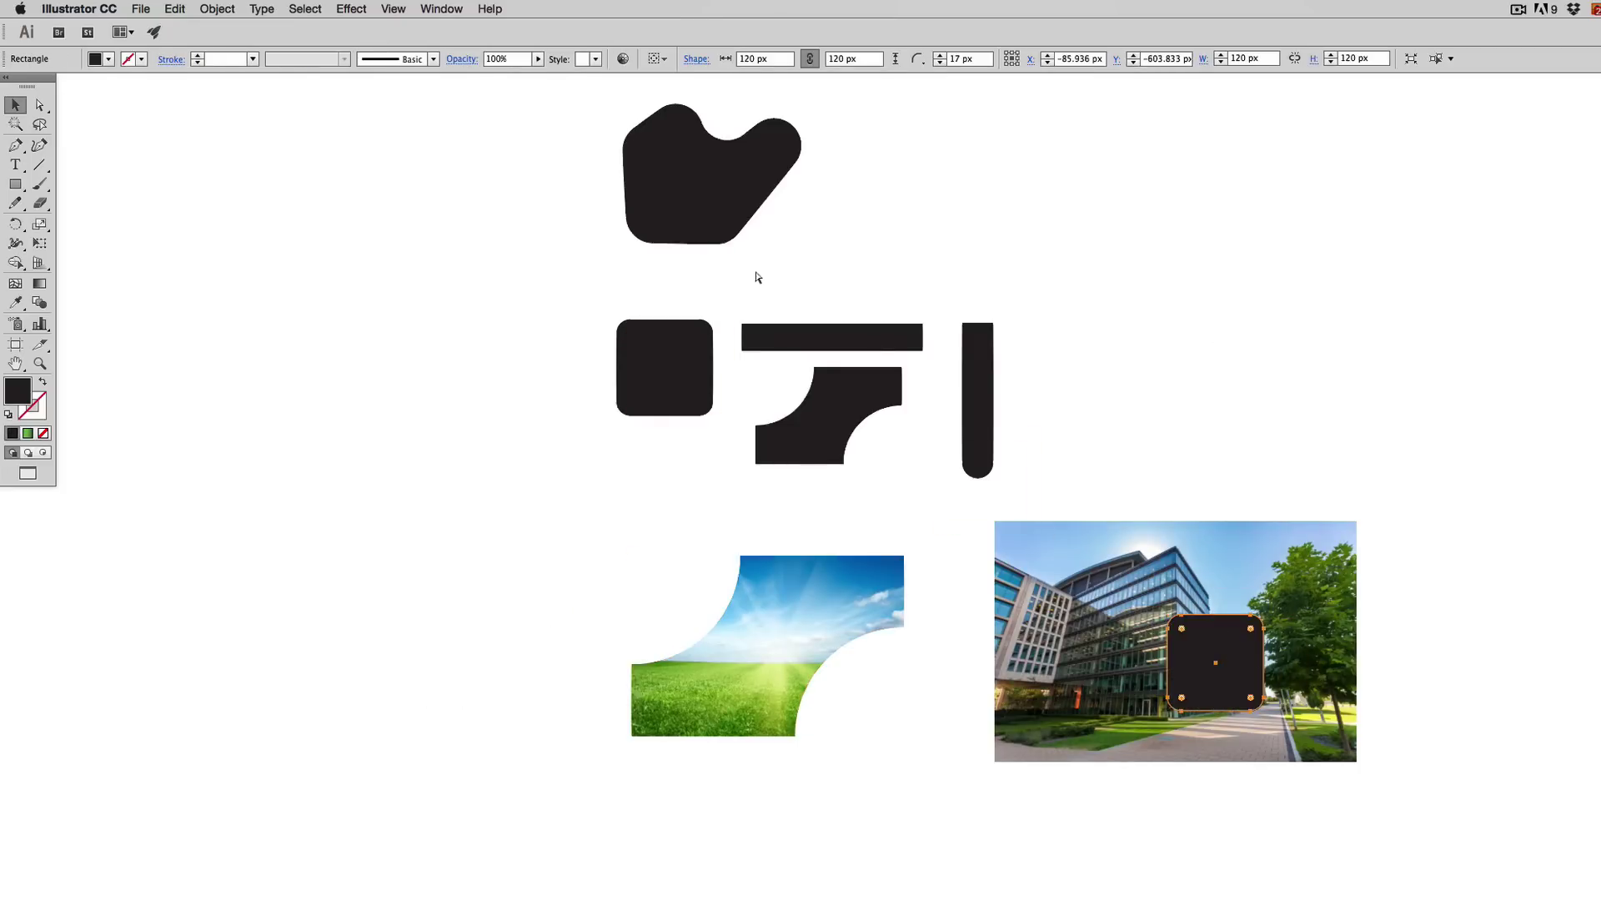
pyautogui.hotkey('ctrl', 'z')
pyautogui.moveTo(728, 218); pyautogui.dragTo(1159, 704)
pyautogui.keyDown('shift'); pyautogui.click(1251, 584); pyautogui.keyUp('shift')
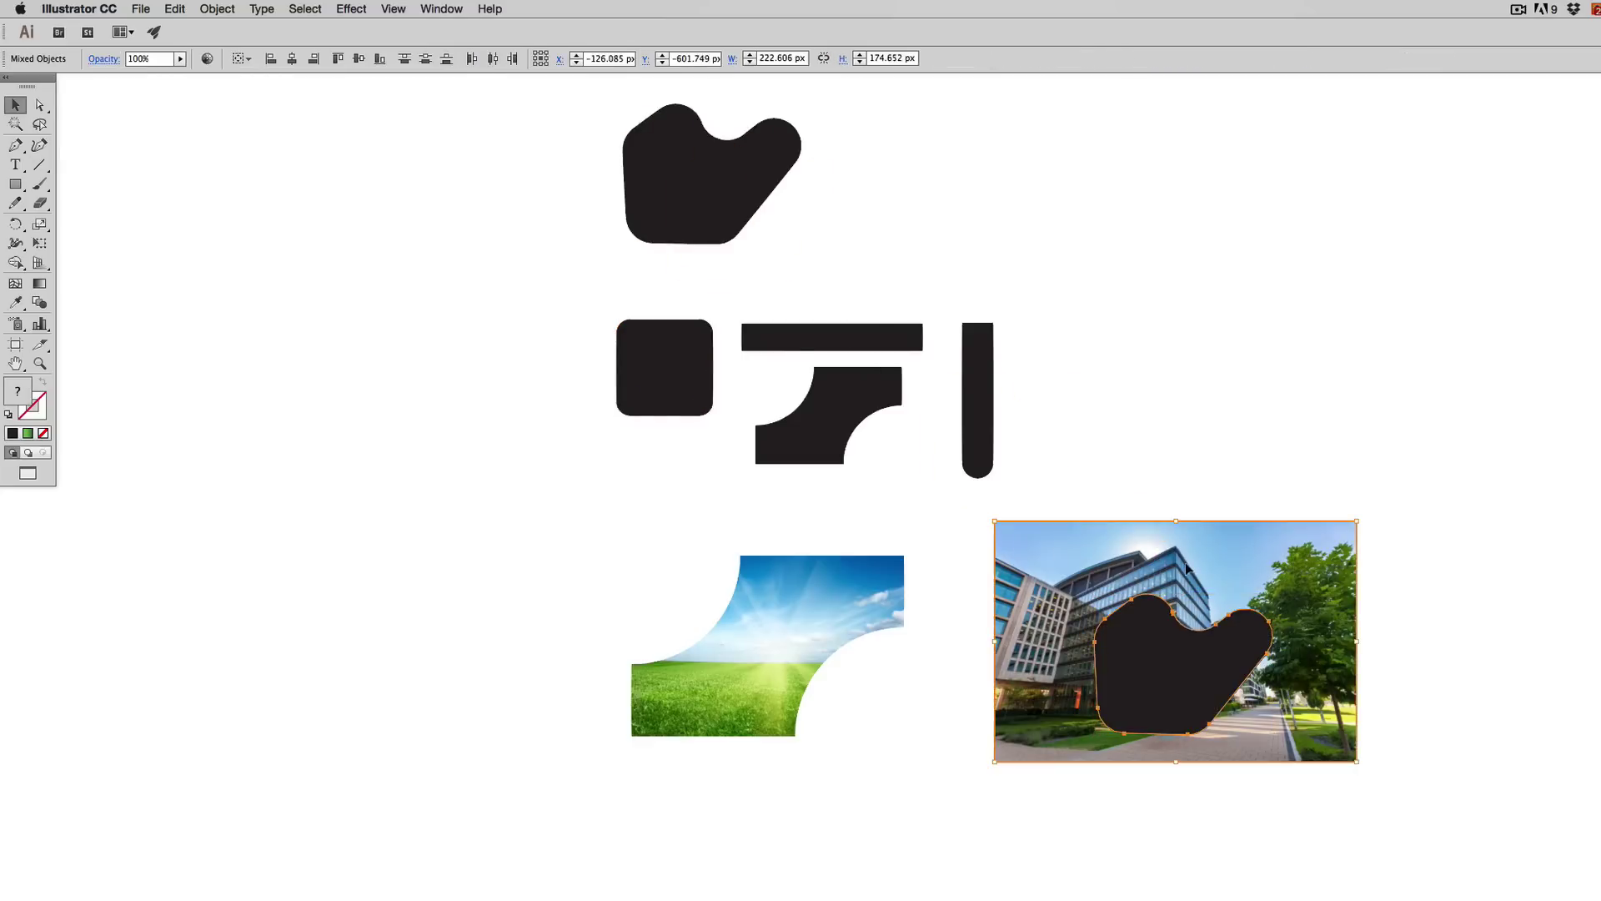
pyautogui.rightClick(1217, 636)
pyautogui.click(1242, 659)
pyautogui.click(1187, 439)
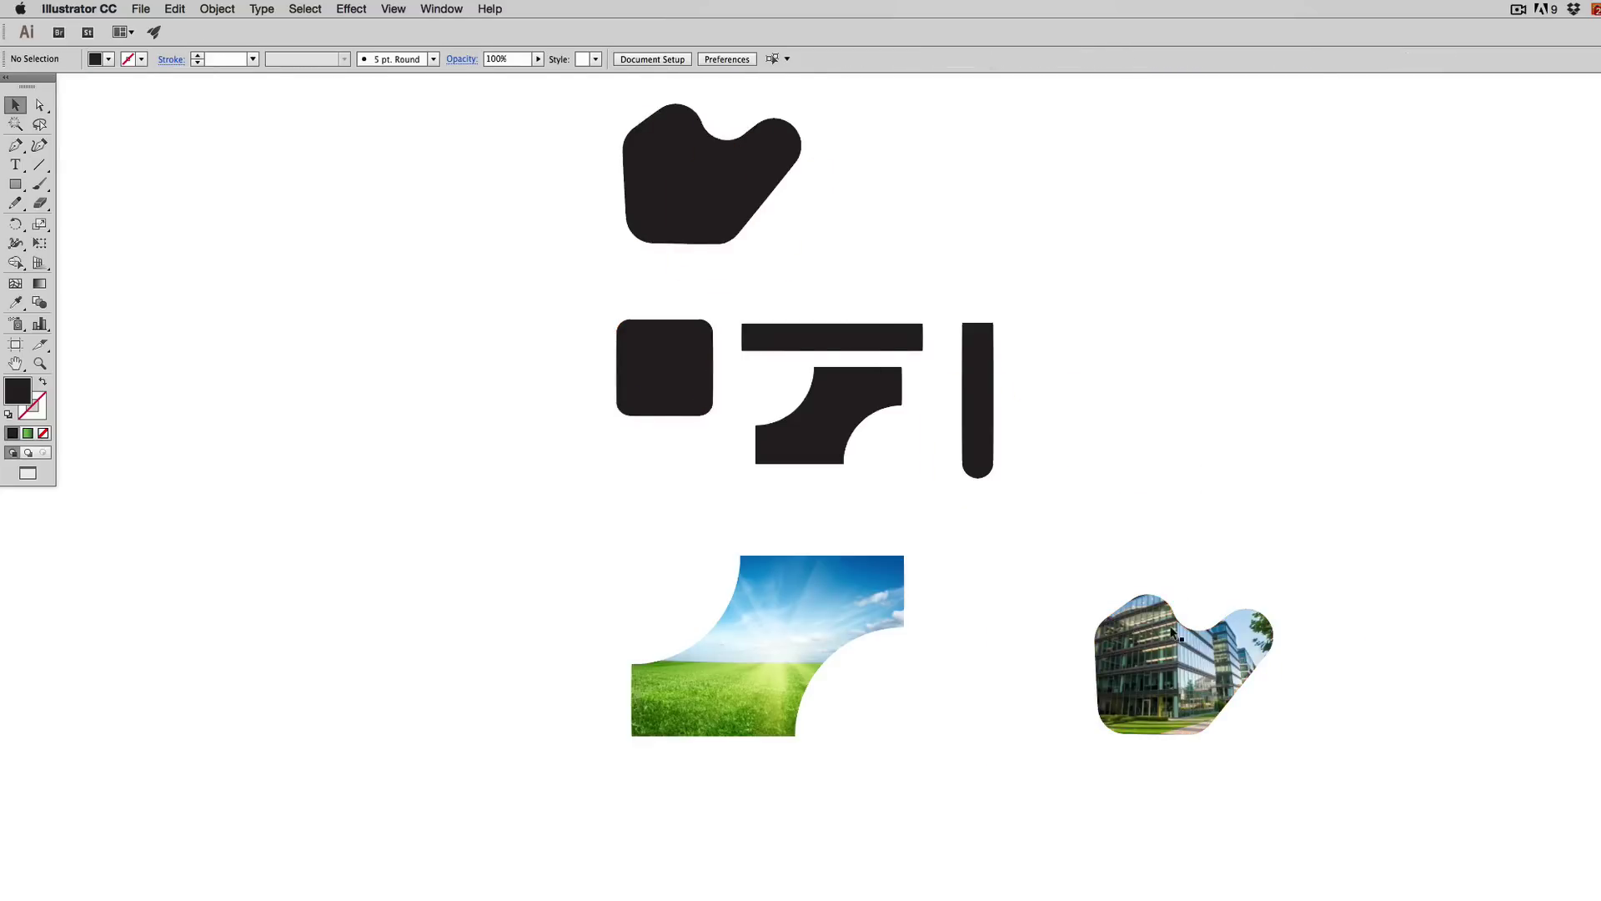
# Resize the building image inside its blob mask with Free Transform
pyautogui.press('a')
pyautogui.click(1169, 649)
pyautogui.press('e')
pyautogui.moveTo(1351, 525); pyautogui.dragTo(1276, 579)
pyautogui.moveTo(994, 762); pyautogui.dragTo(1041, 750)
pyautogui.press('v')
pyautogui.click(1149, 820)
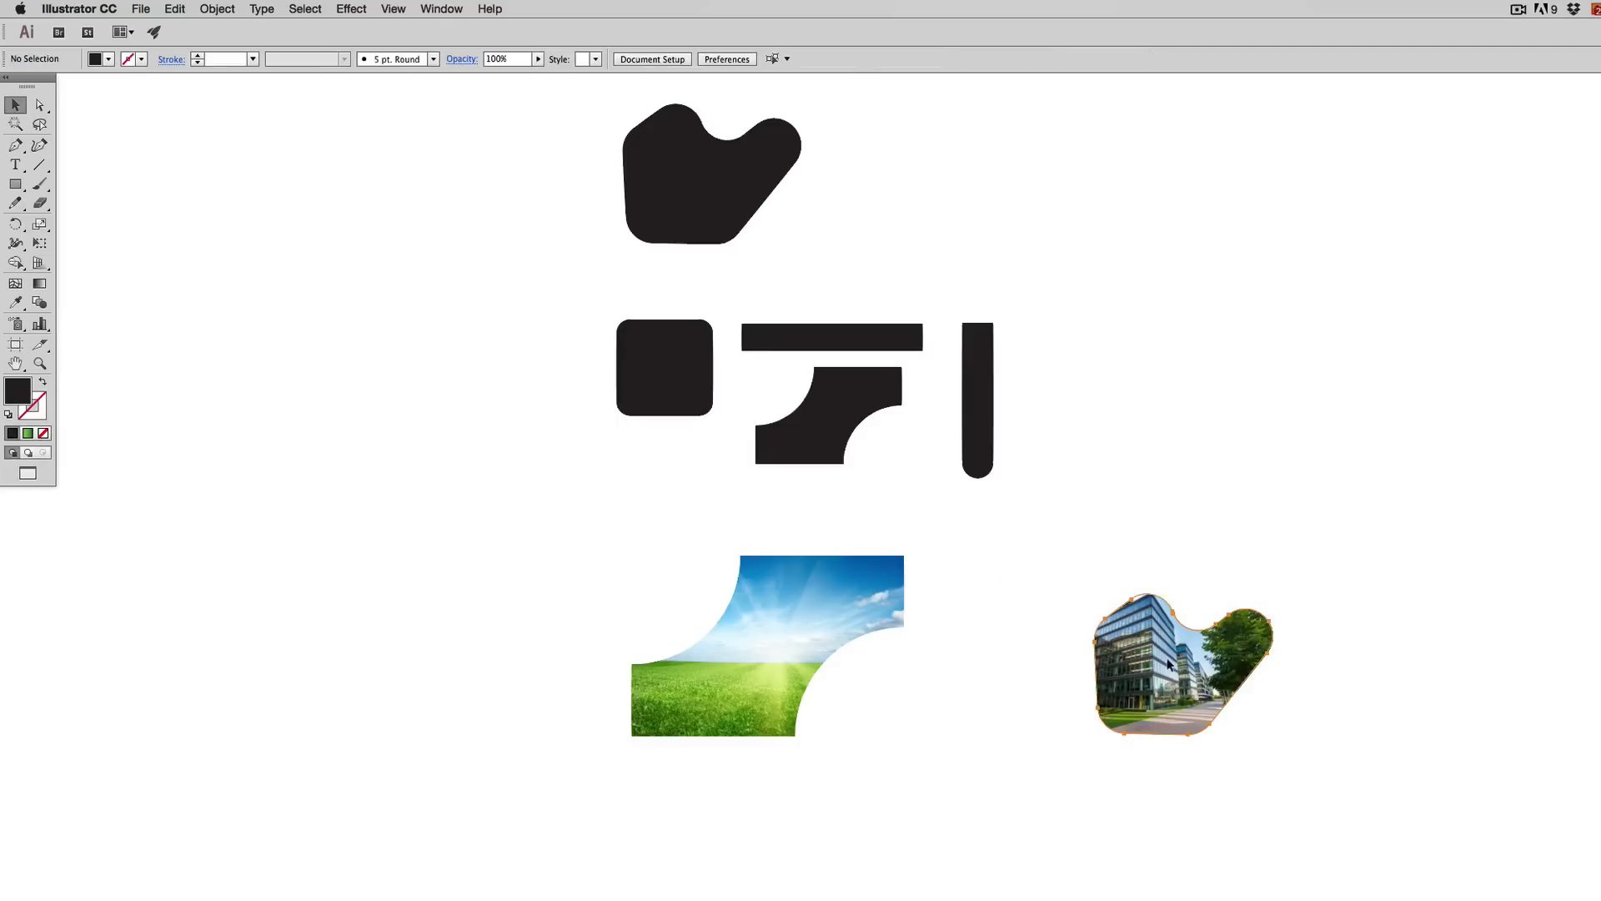
pyautogui.click(1167, 668)
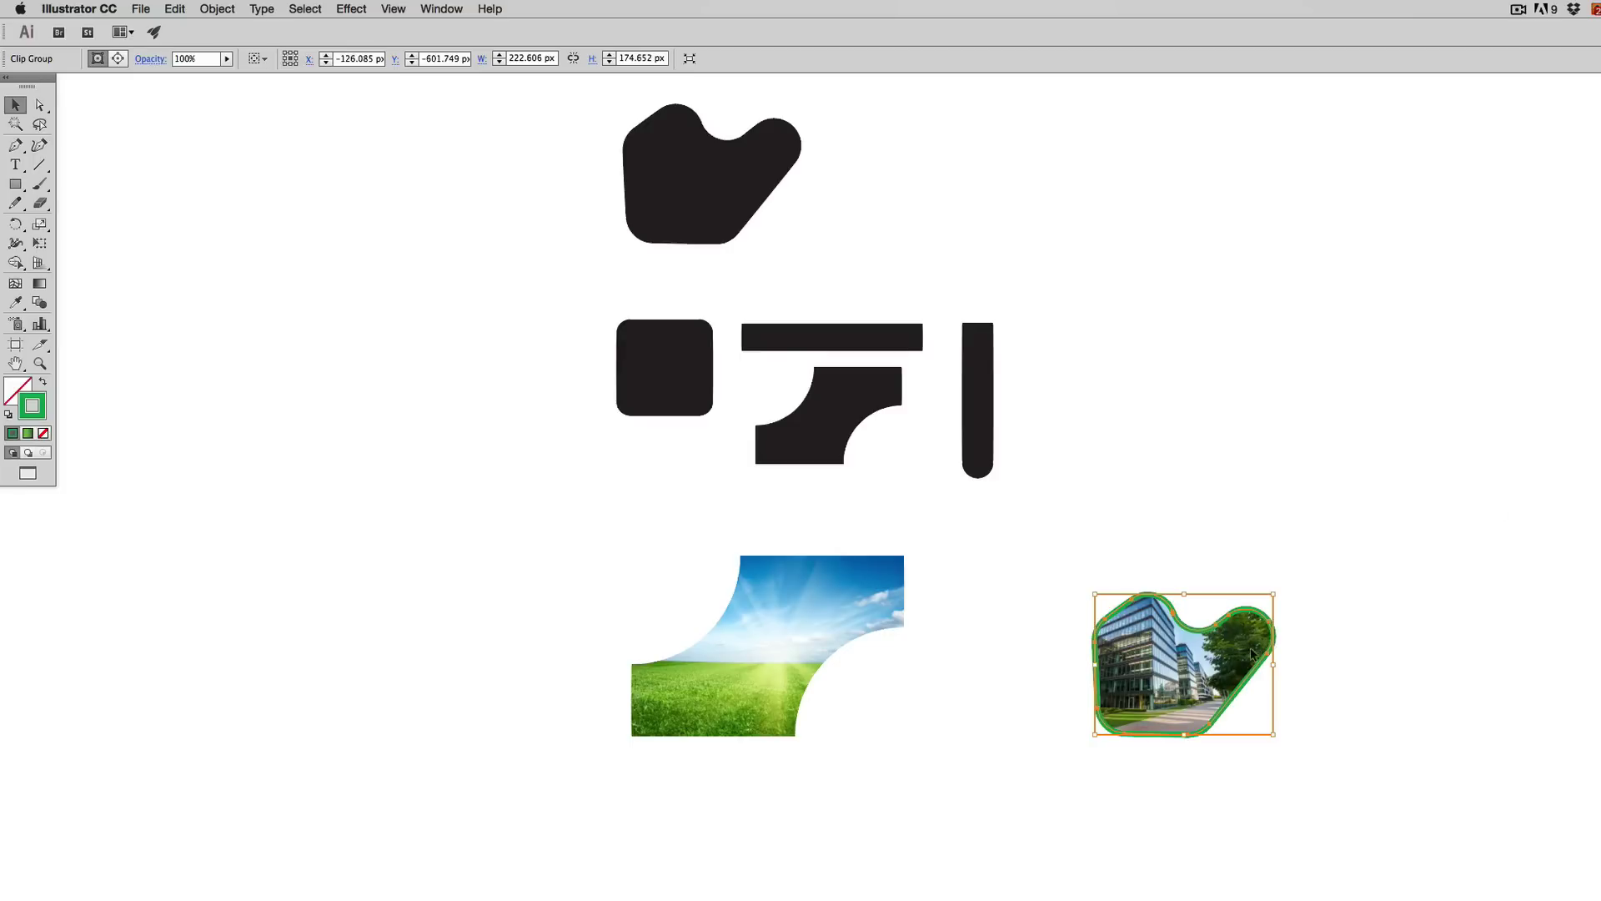
# Enlarge the clipped building group and add a Drop Shadow (Multiply, 75%, 7 px offsets, 5 px blur)
pyautogui.moveTo(1271, 602); pyautogui.dragTo(1350, 532)
pyautogui.click(351, 8)
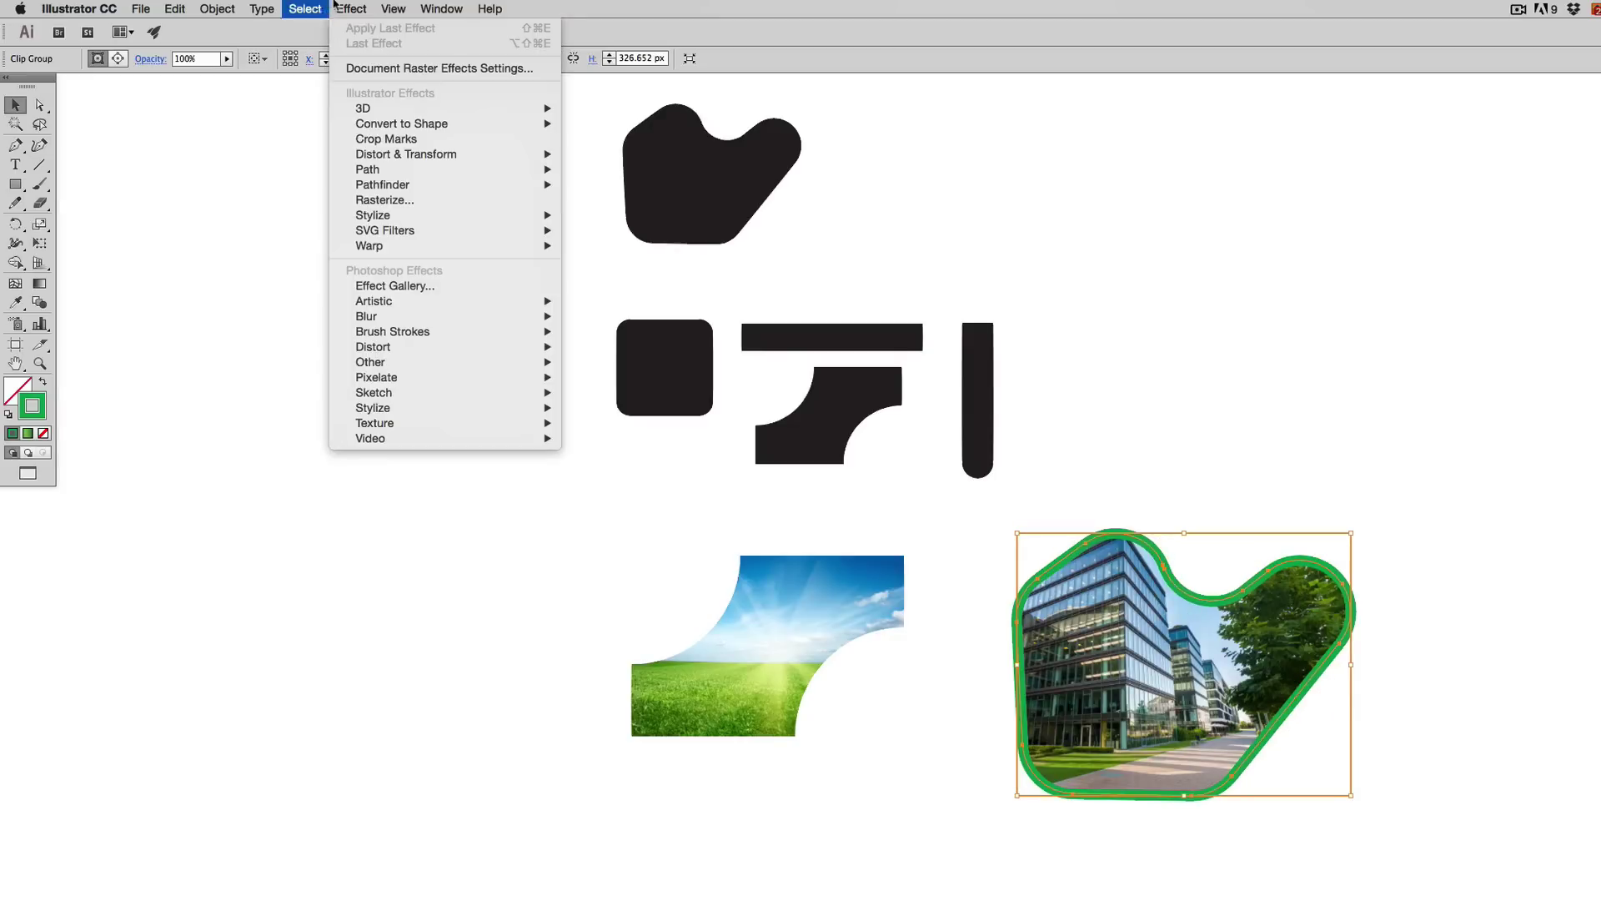
pyautogui.click(601, 217)
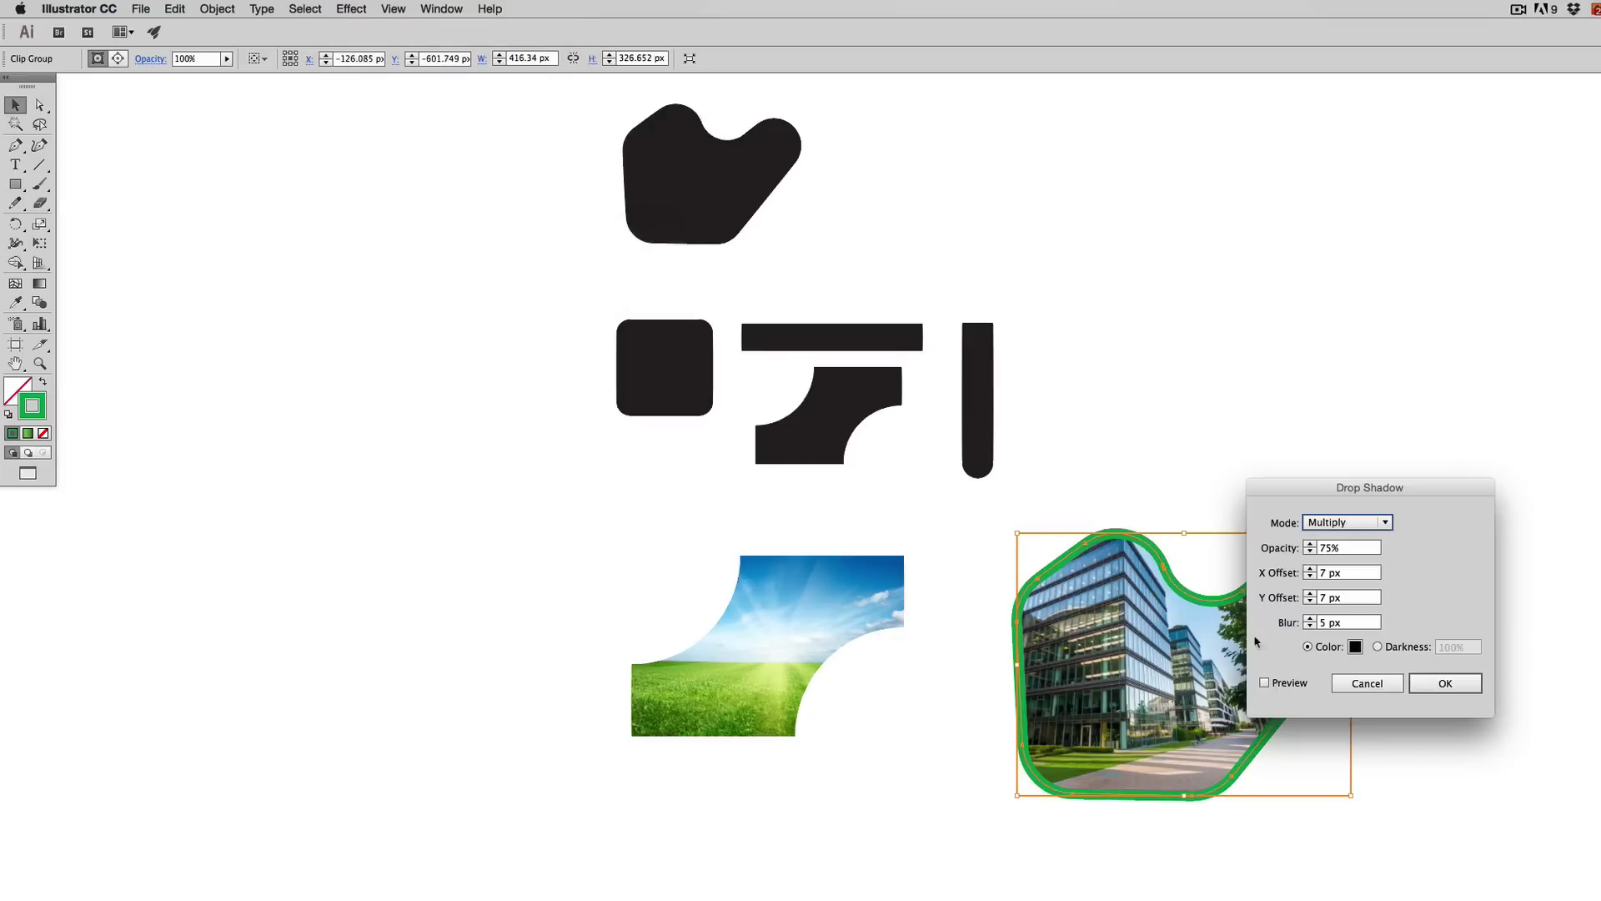
pyautogui.click(1265, 683)
pyautogui.click(1445, 683)
pyautogui.click(1379, 611)
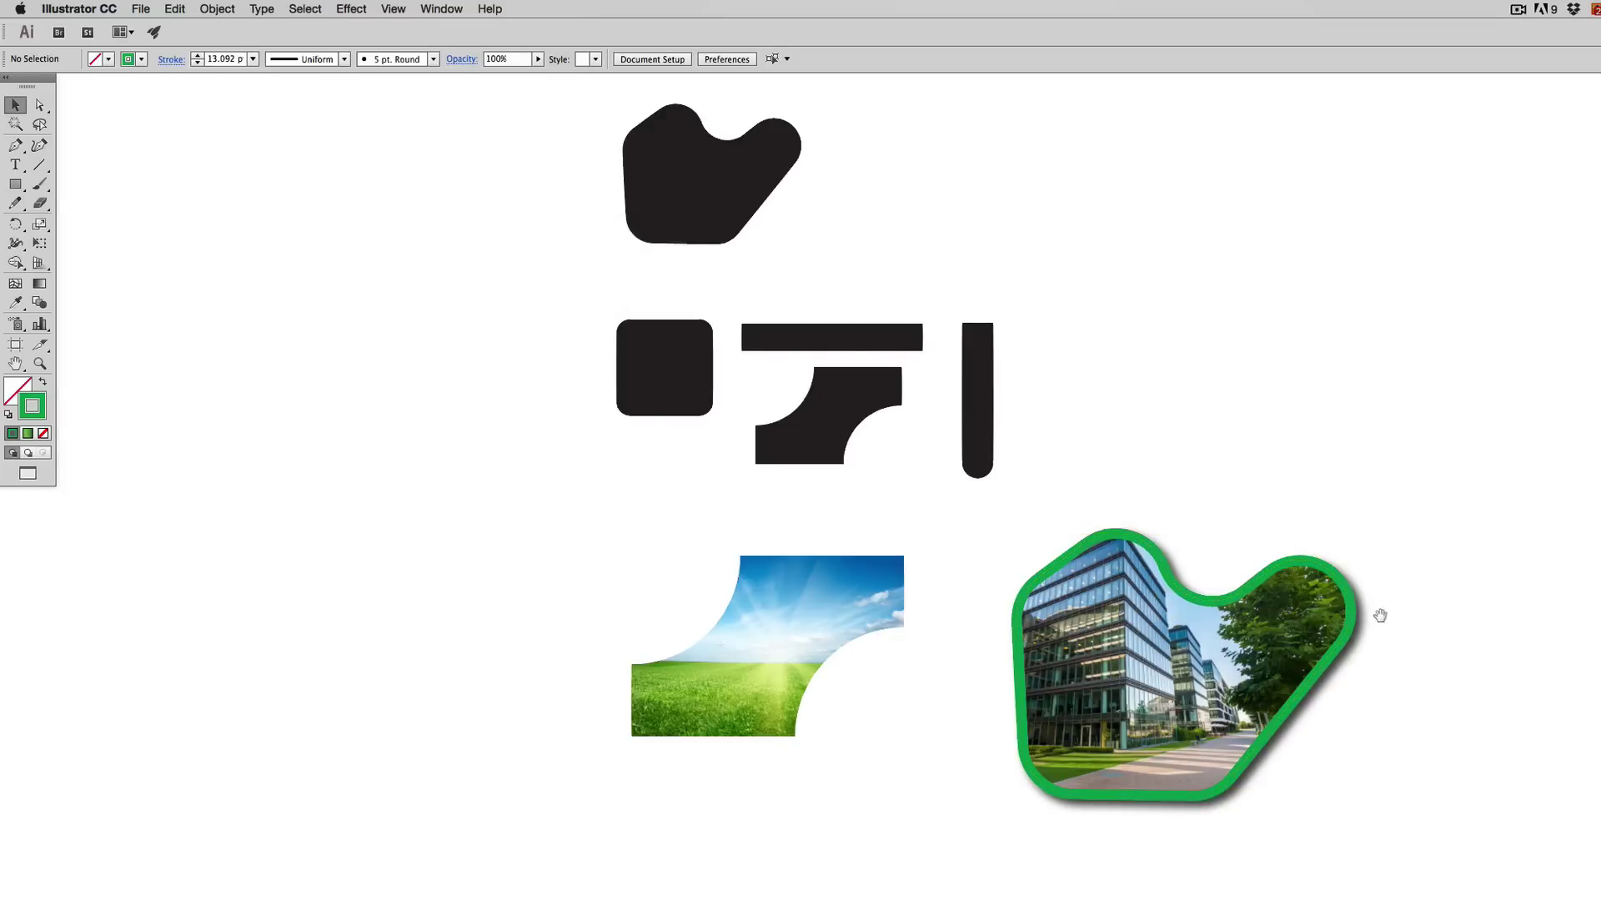
pyautogui.hscroll(3, 1098, 723)
pyautogui.press('super+minus')
pyautogui.scroll(3, 1079, 722)
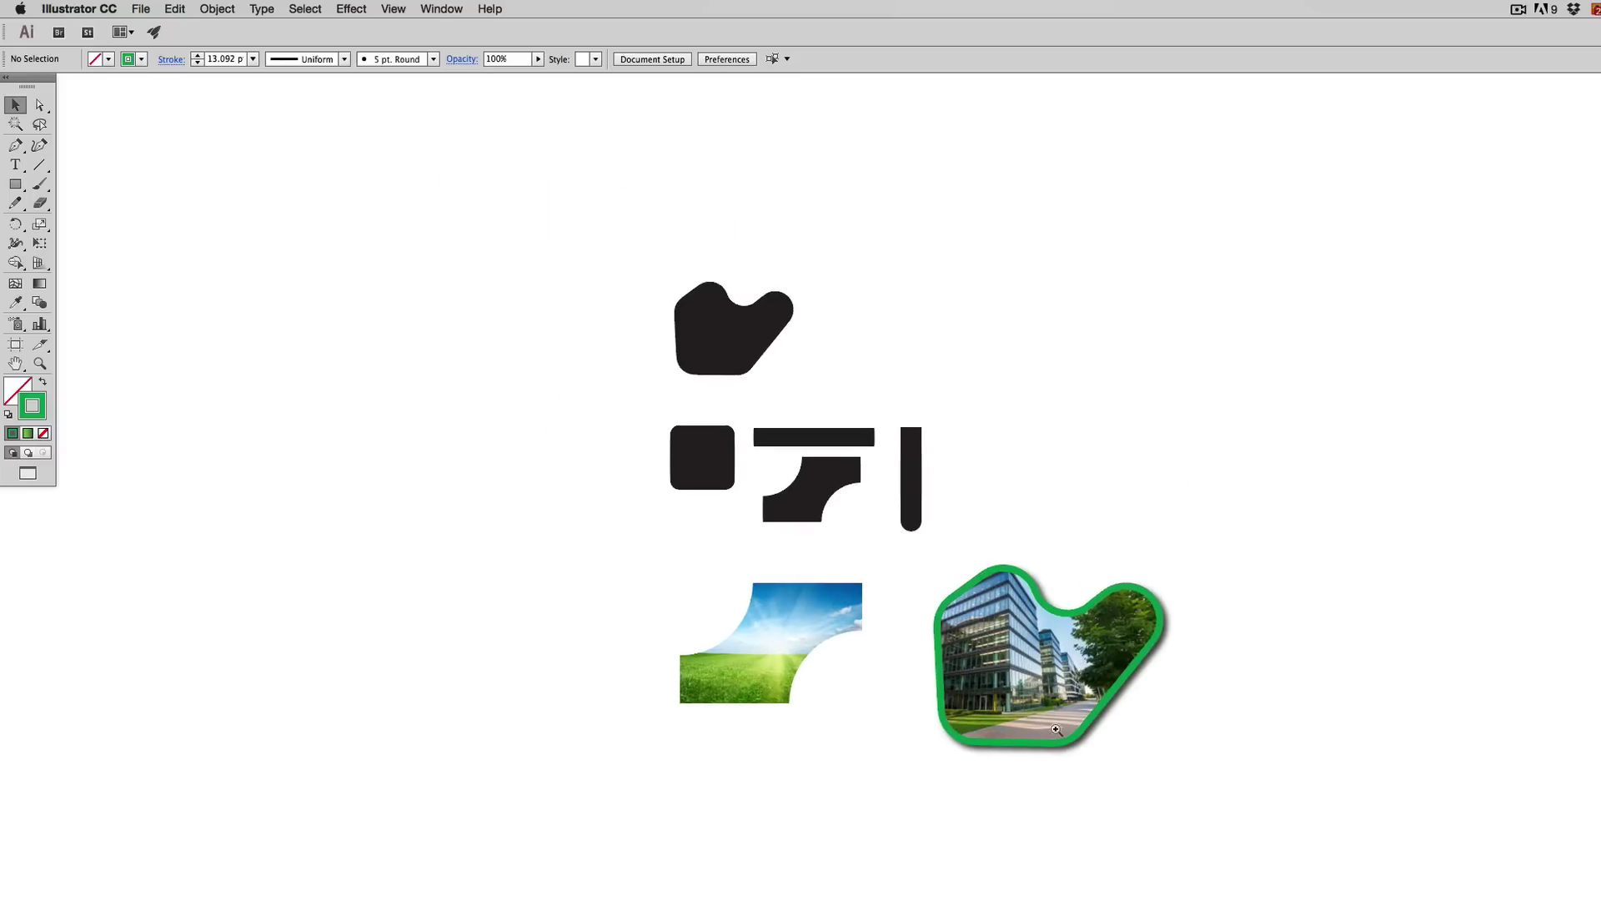
pyautogui.press('super+equal')
pyautogui.scroll(5, 857, 495)
pyautogui.hscroll(-1, 866, 756)
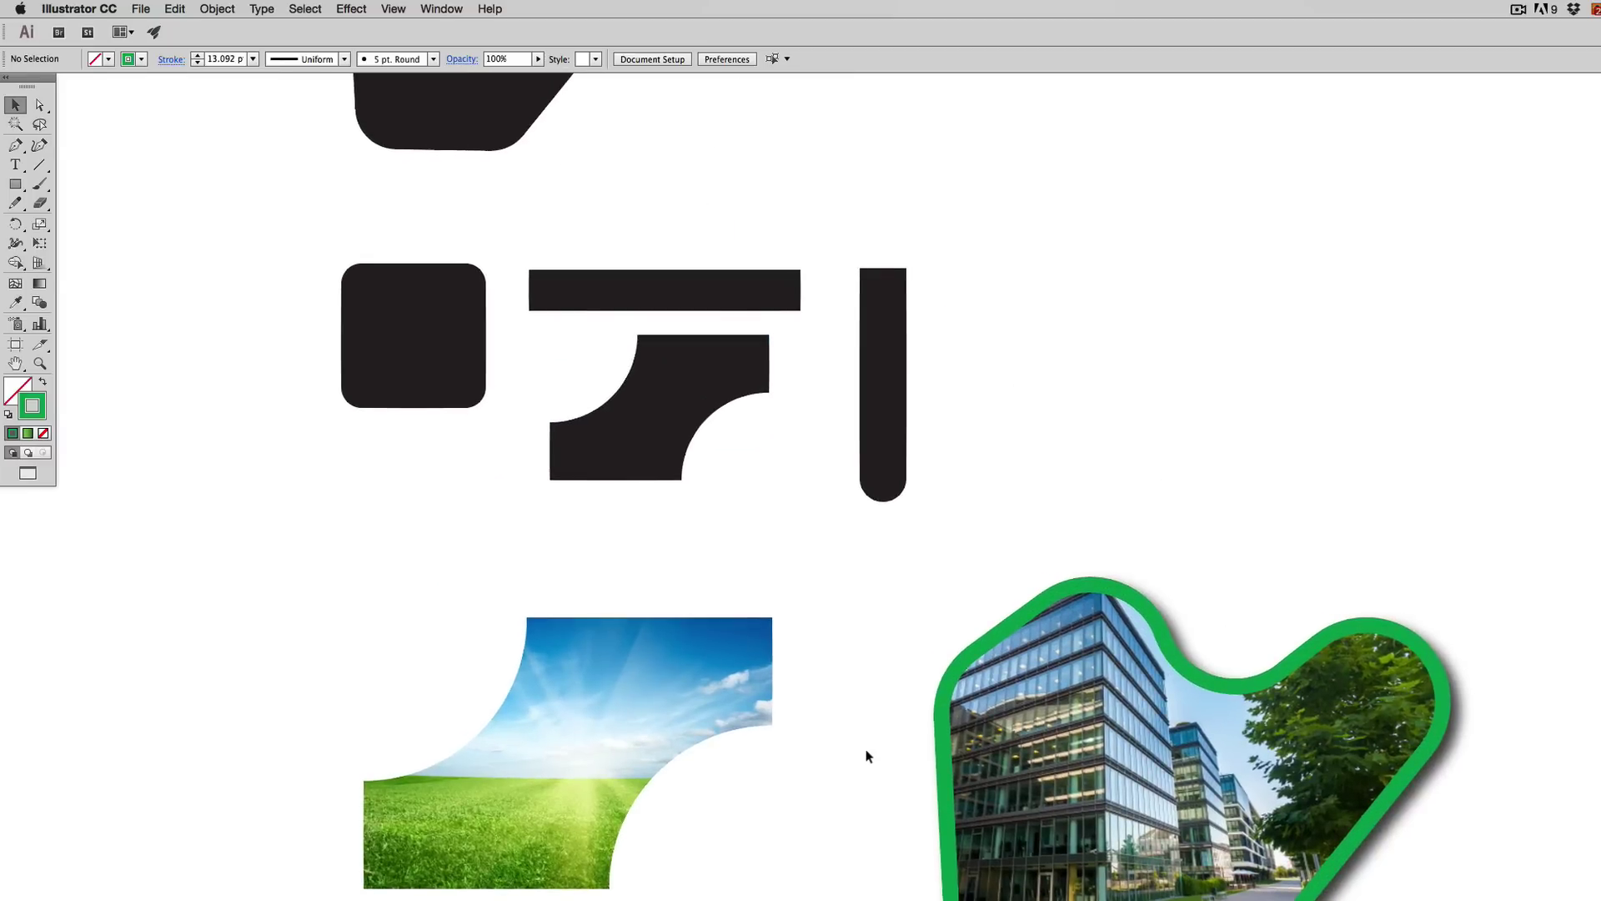